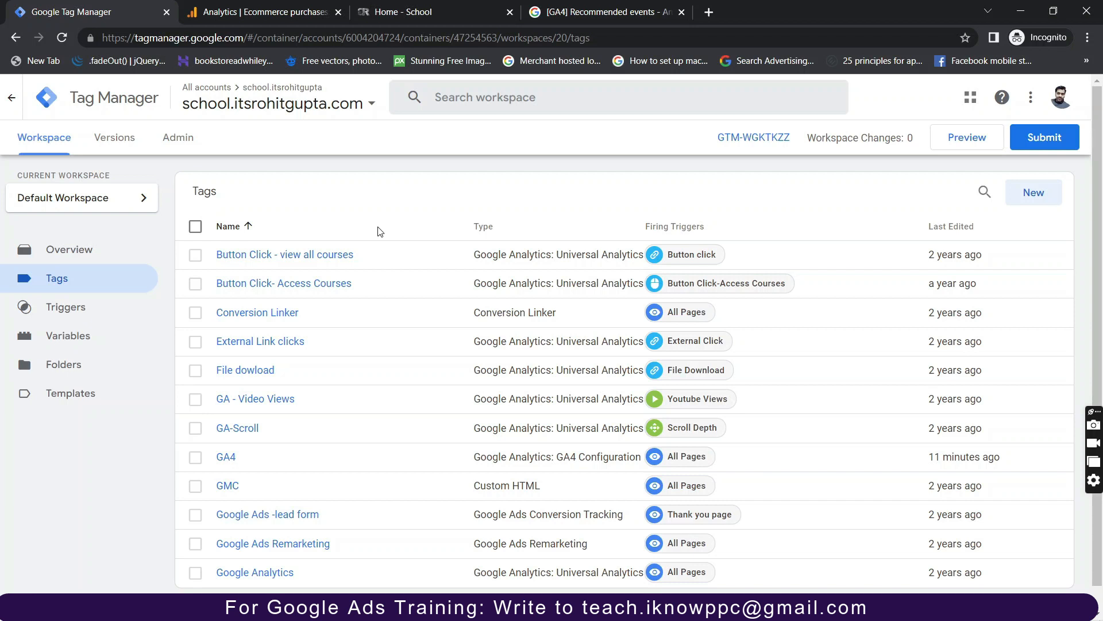
Switch from Tag Manager to the GA4 'Ecommerce purchases: Item name' report.
click(290, 11)
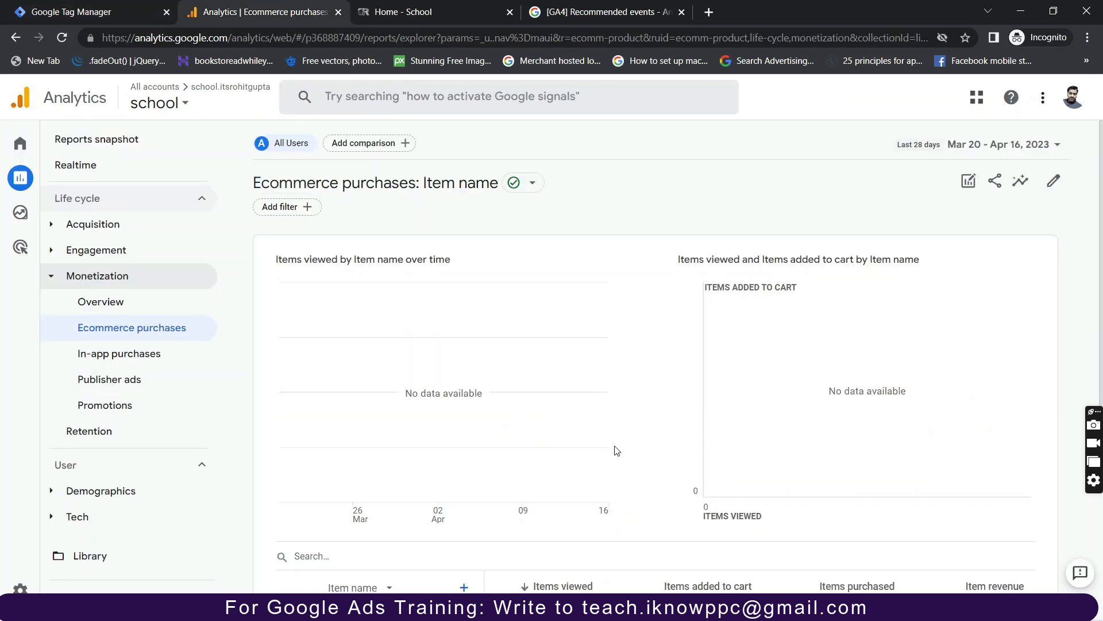
Check that the Ecommerce purchases report is all zeros, then bring up the '[GA4] Recommended events' article.
scroll(617, 451, down, 3)
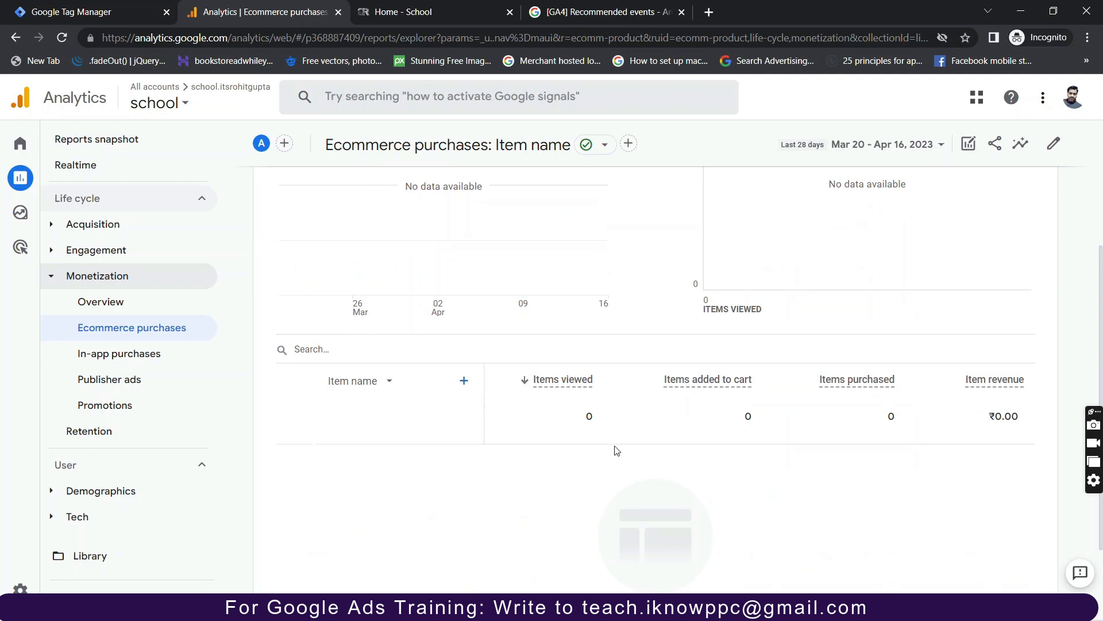
scroll(617, 451, down, 1)
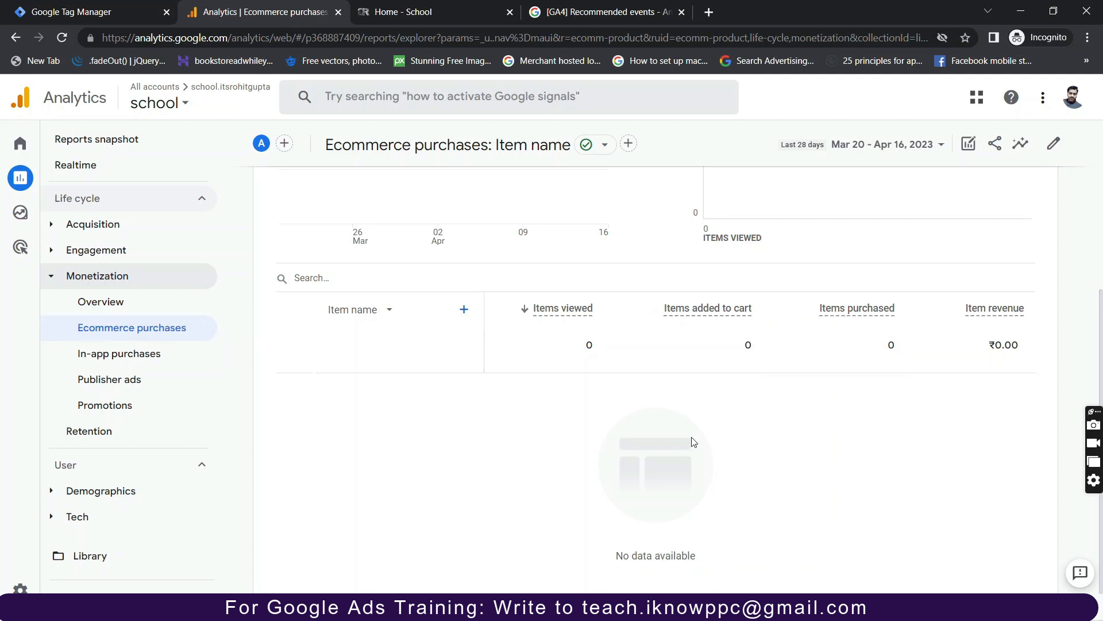
scroll(693, 442, down, 1)
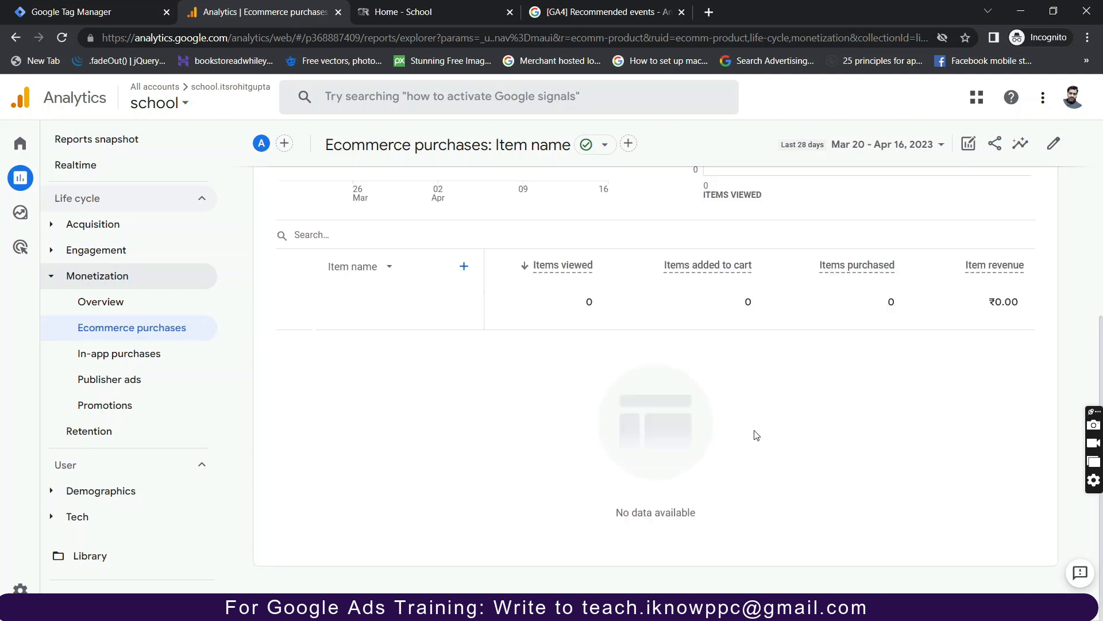
scroll(757, 435, up, 5)
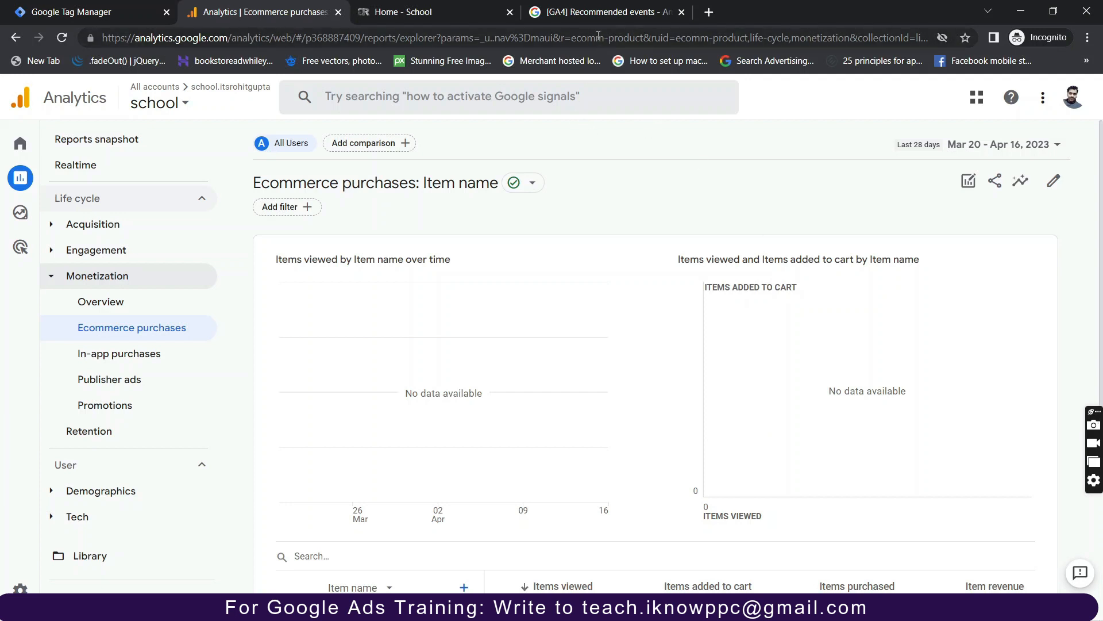
click(594, 16)
scroll(300, 309, up, 10)
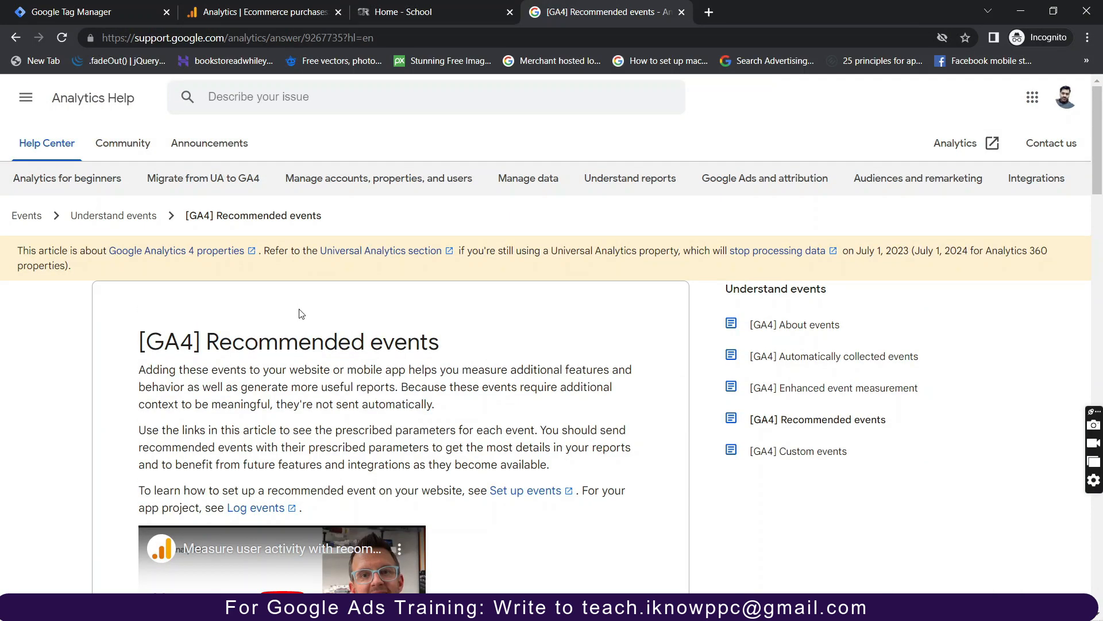
scroll(300, 313, down, 11)
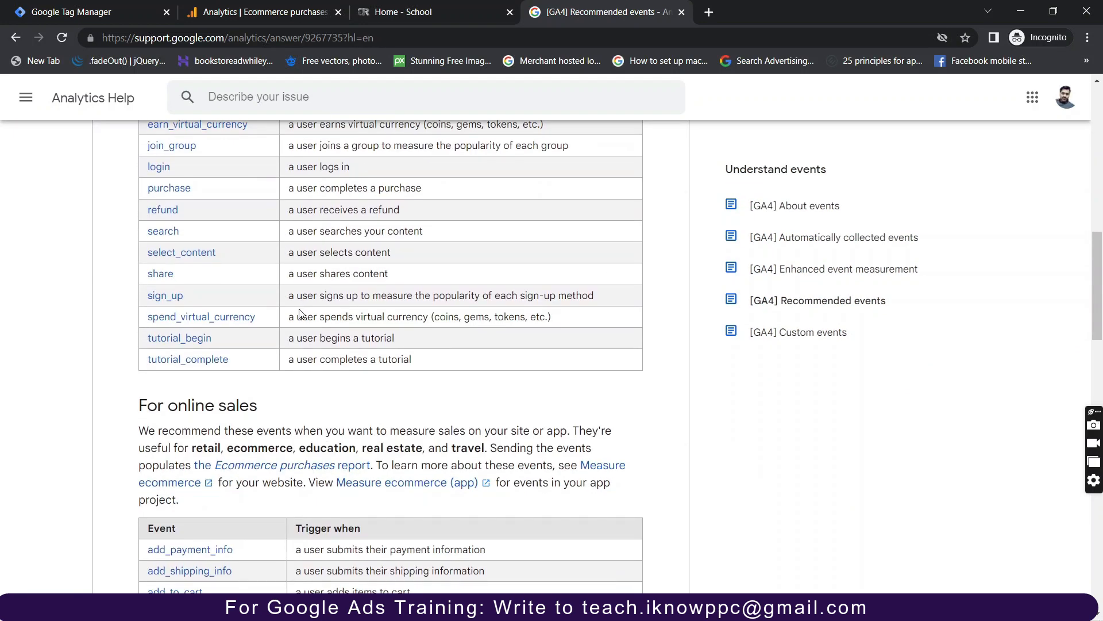
scroll(300, 314, down, 5)
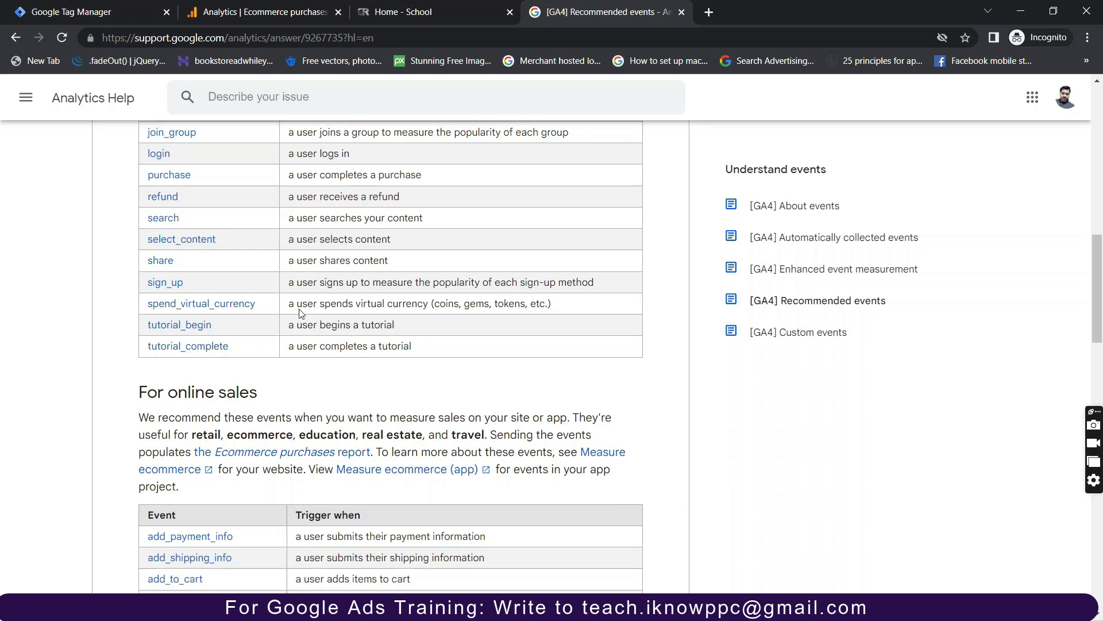
scroll(300, 310, down, 1)
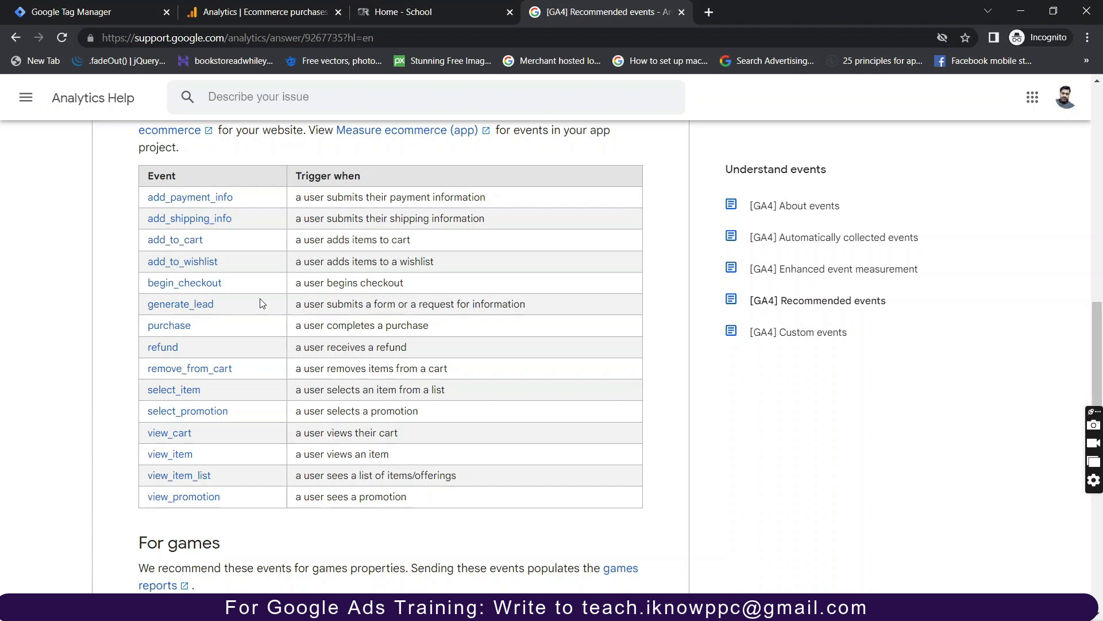
Open the Measure ecommerce developer guide and dismiss its developer-profile popup.
click(115, 23)
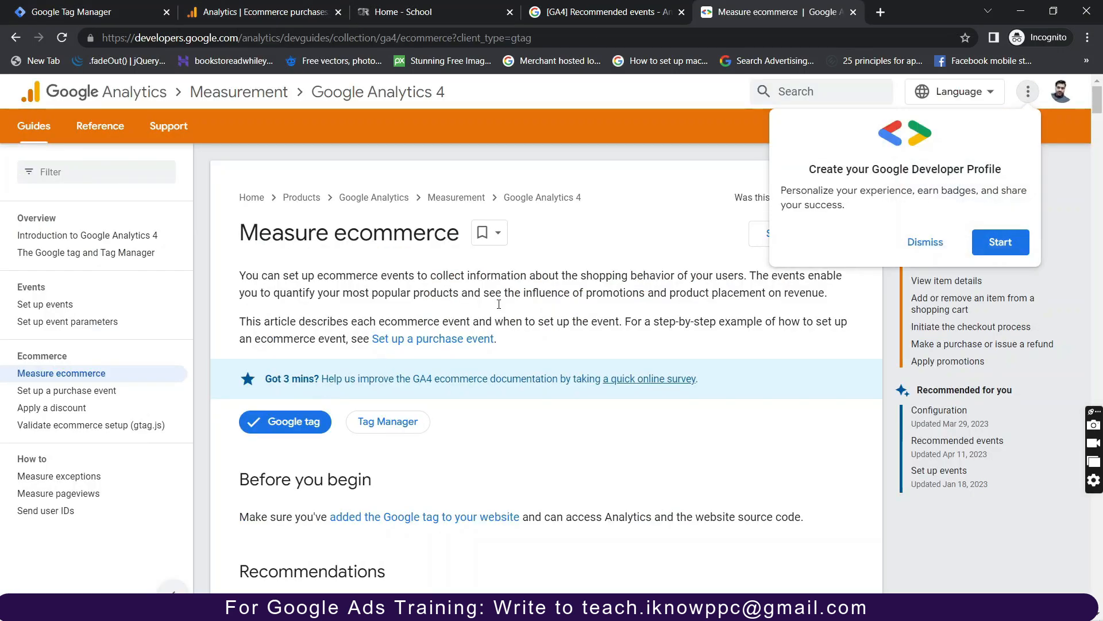
click(925, 240)
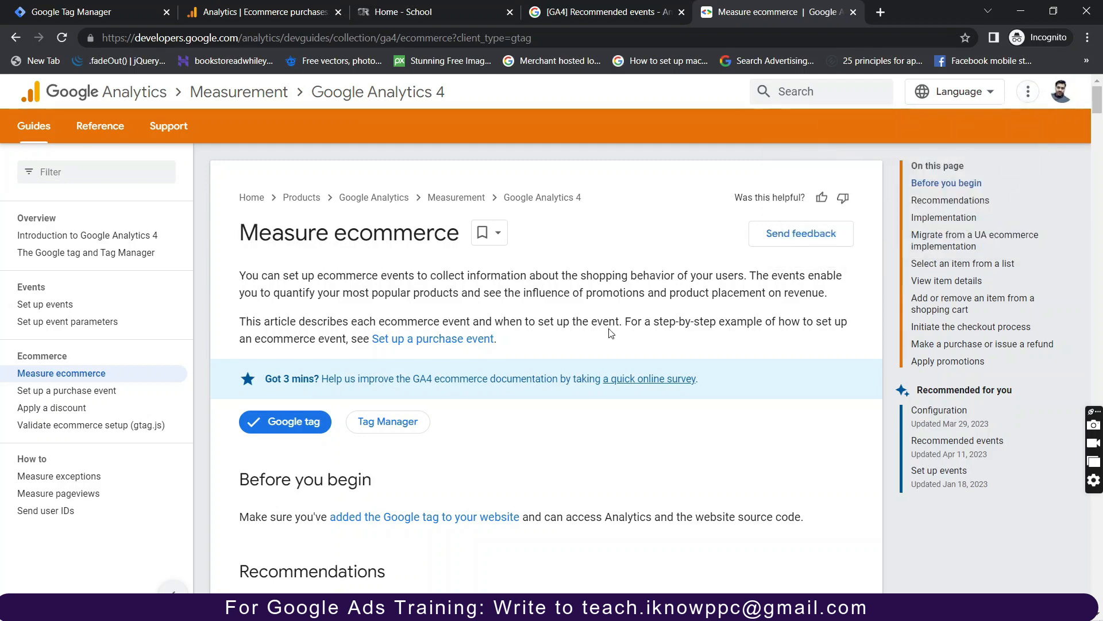
scroll(456, 339, down, 15)
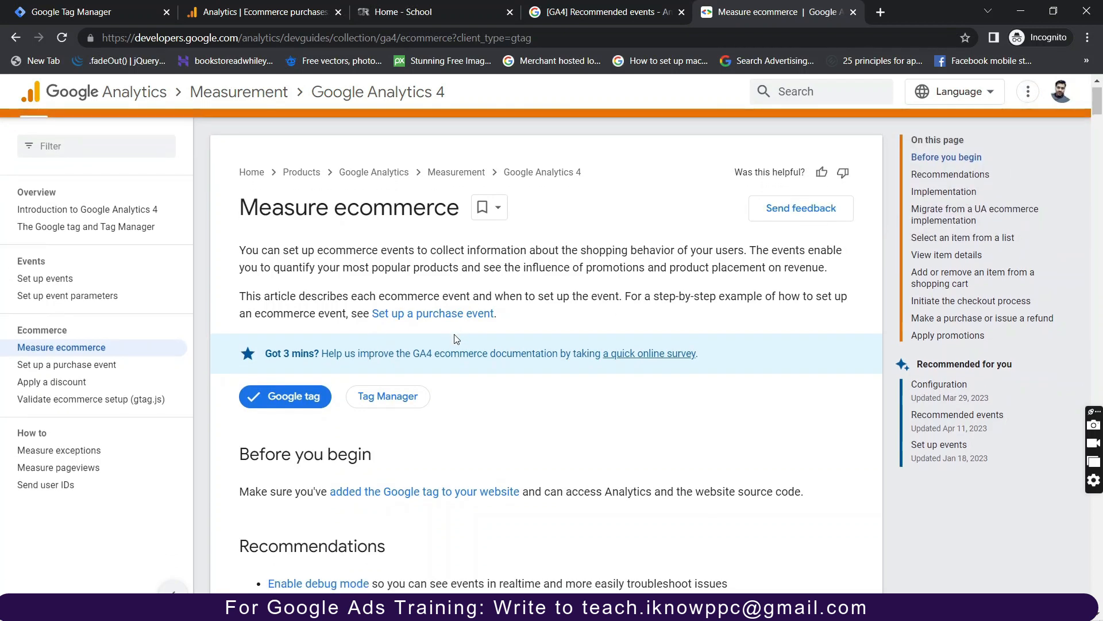
scroll(456, 339, down, 2)
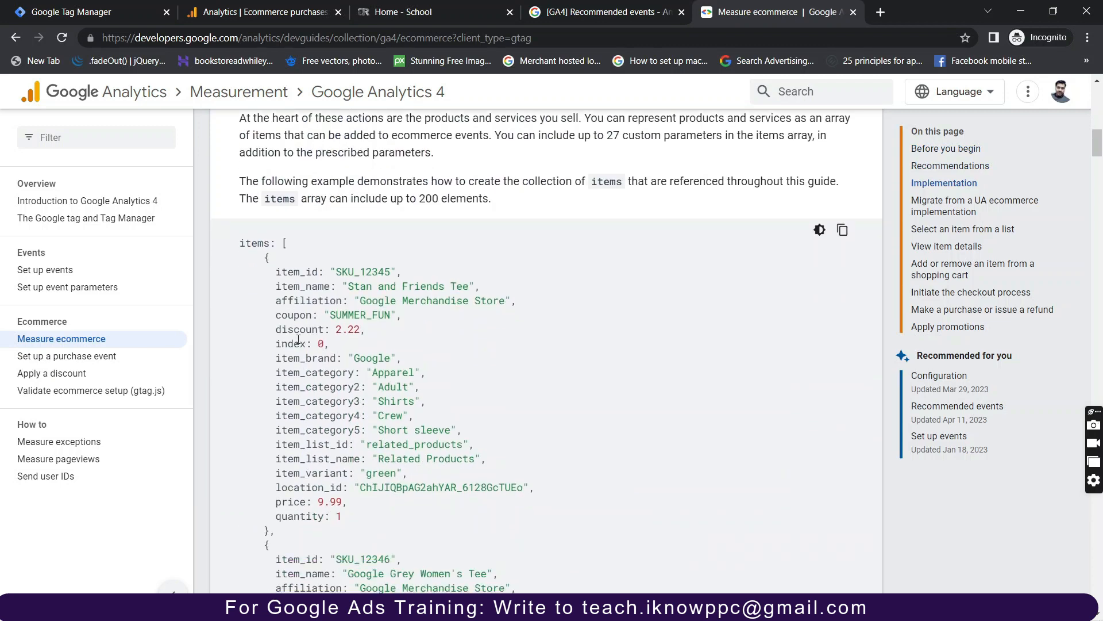
scroll(298, 339, down, 10)
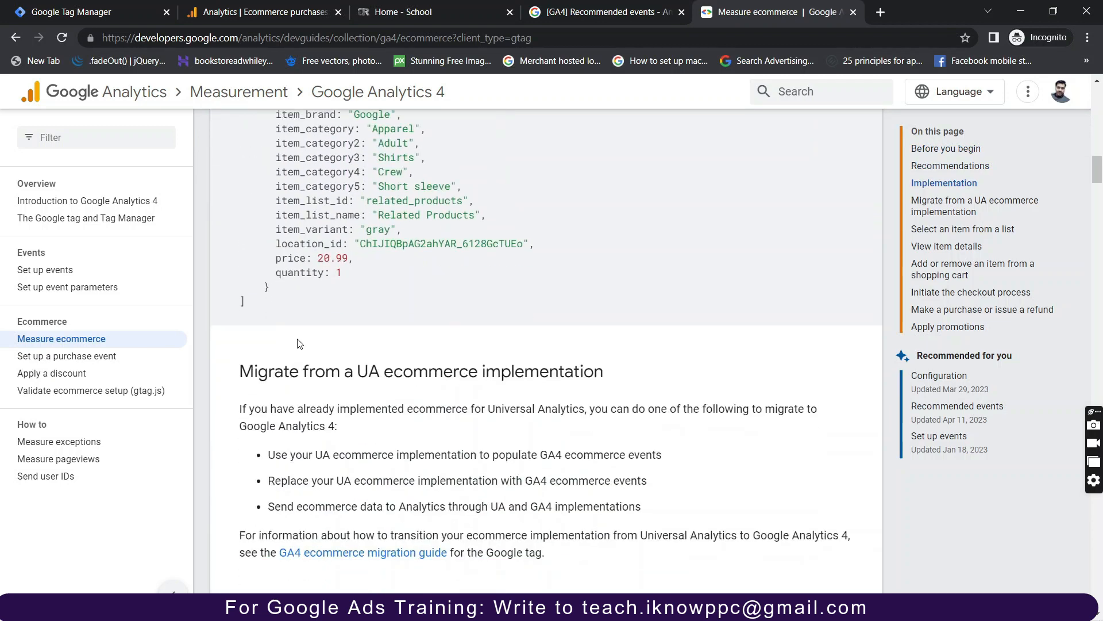
scroll(298, 344, down, 15)
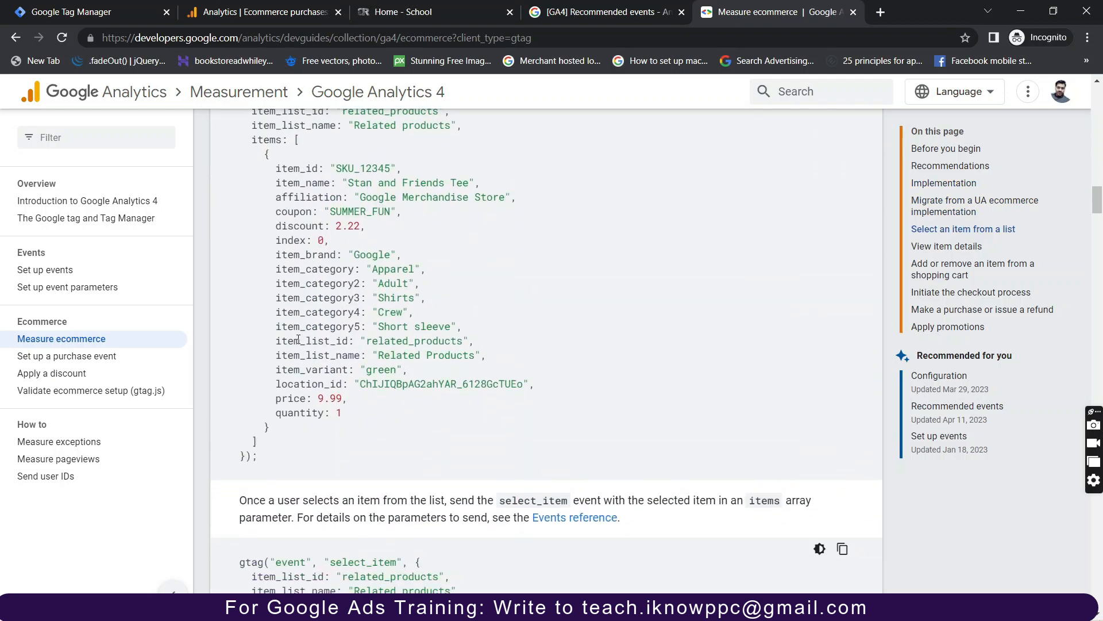
scroll(299, 339, down, 5)
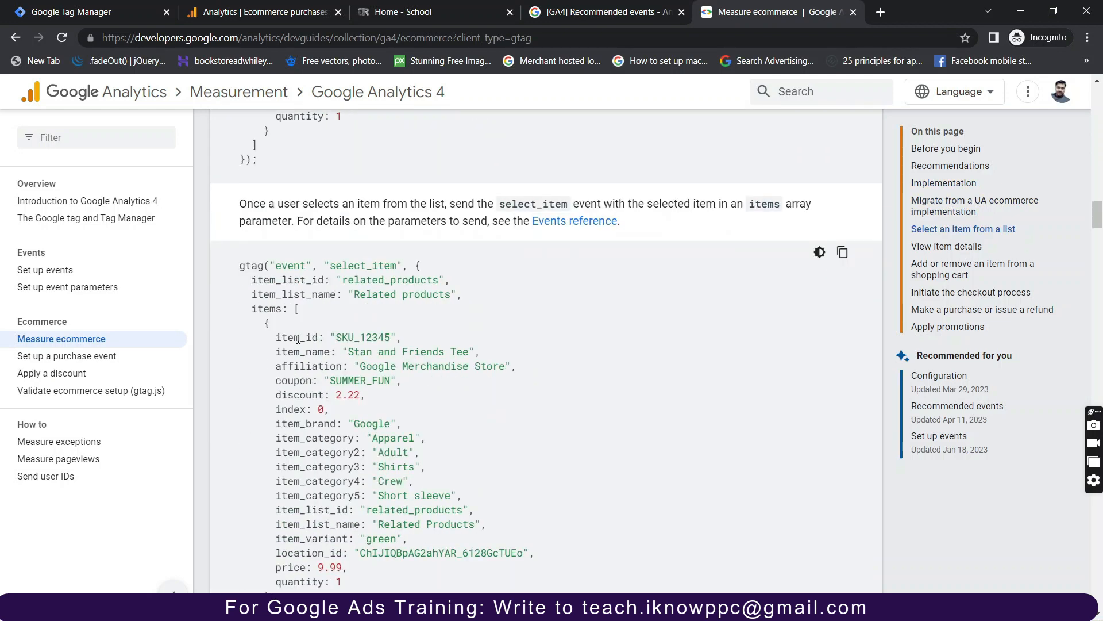
Scroll to the gtag purchase event code sample and start selecting it.
scroll(298, 341, down, 13)
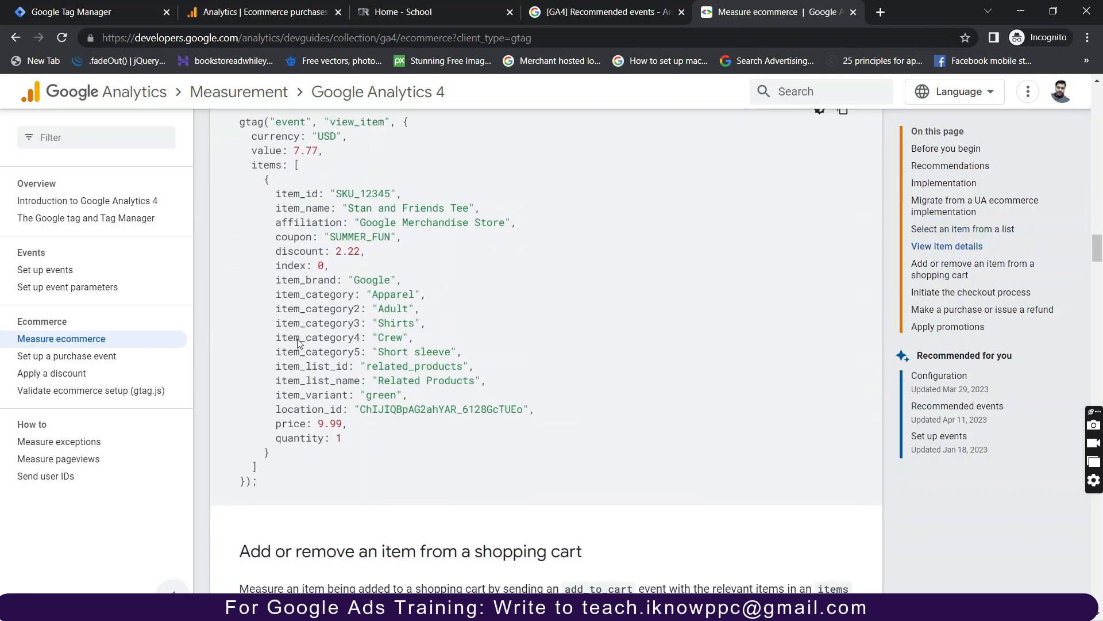
scroll(298, 344, down, 1)
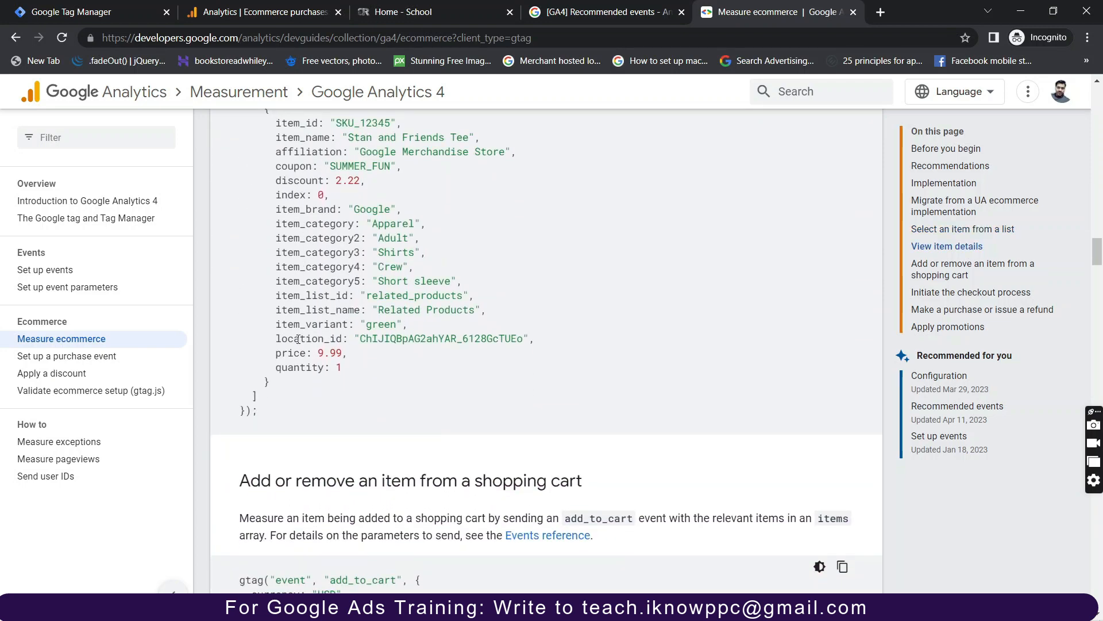
scroll(298, 340, down, 4)
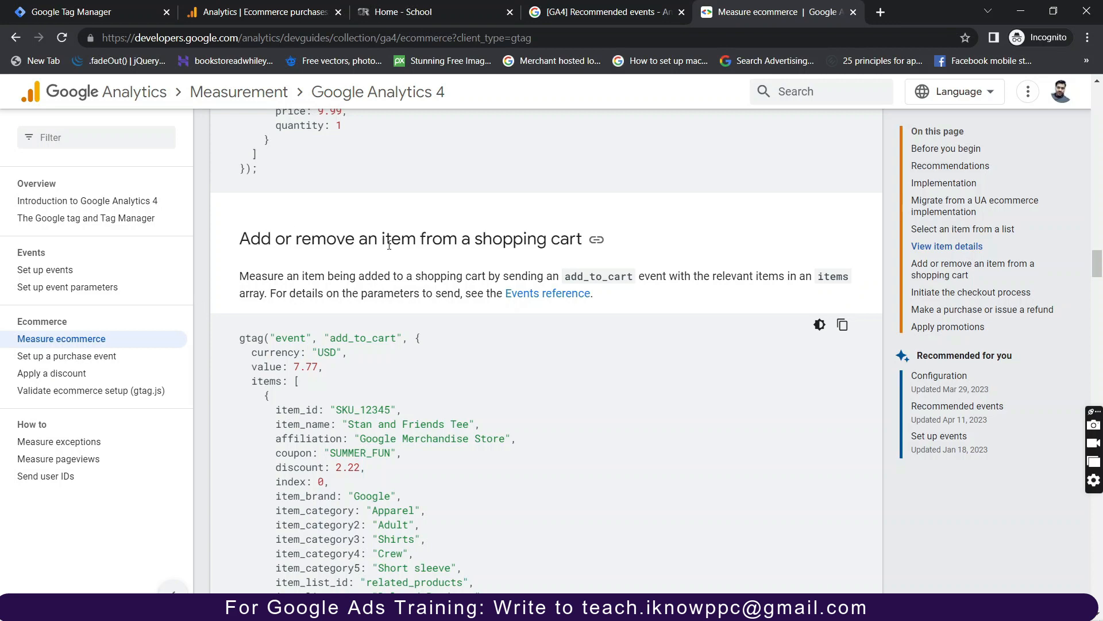
scroll(429, 293, down, 18)
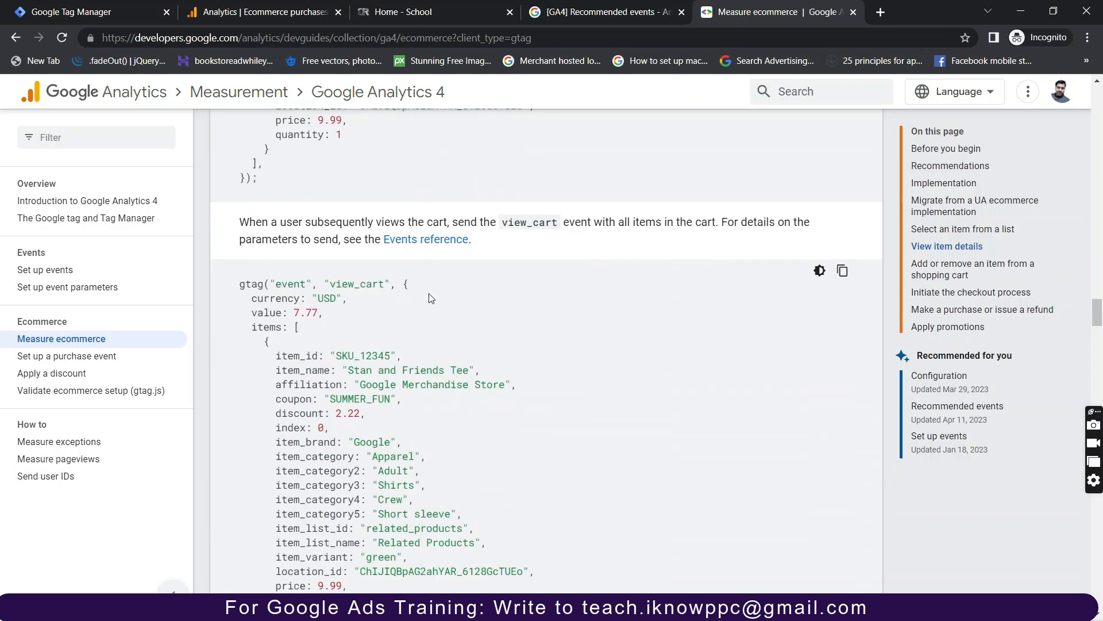
scroll(430, 345, down, 15)
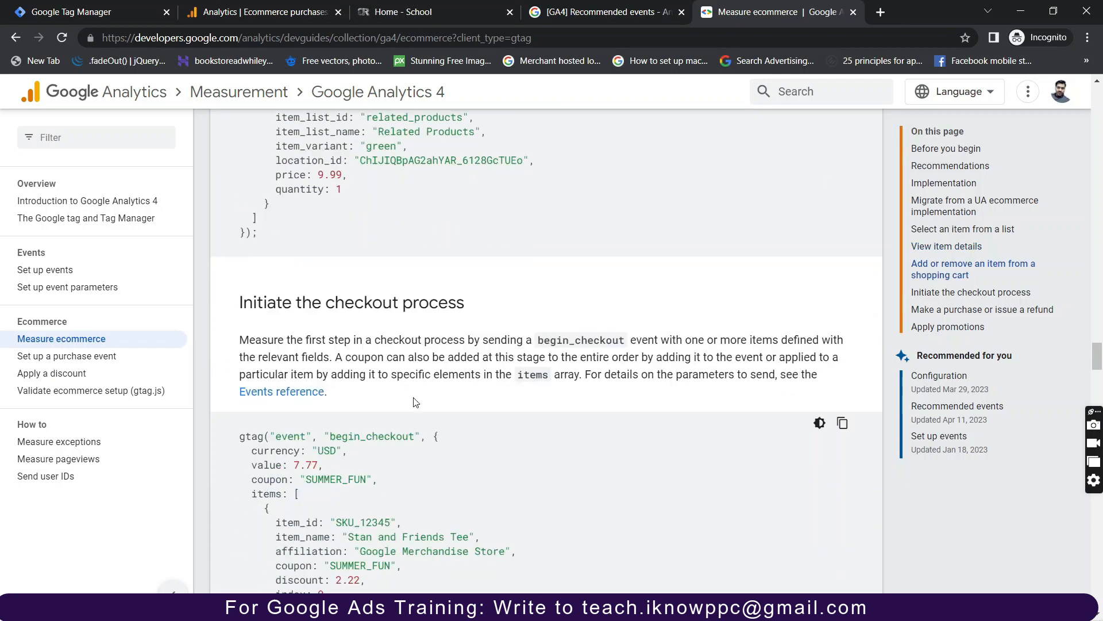
scroll(398, 341, down, 18)
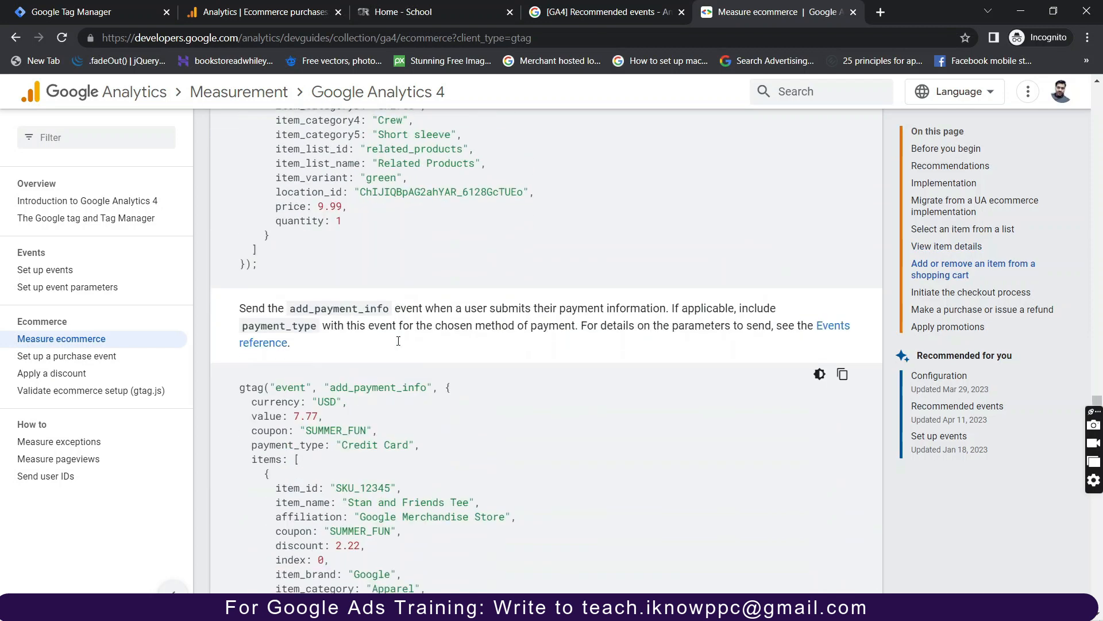
scroll(399, 341, down, 8)
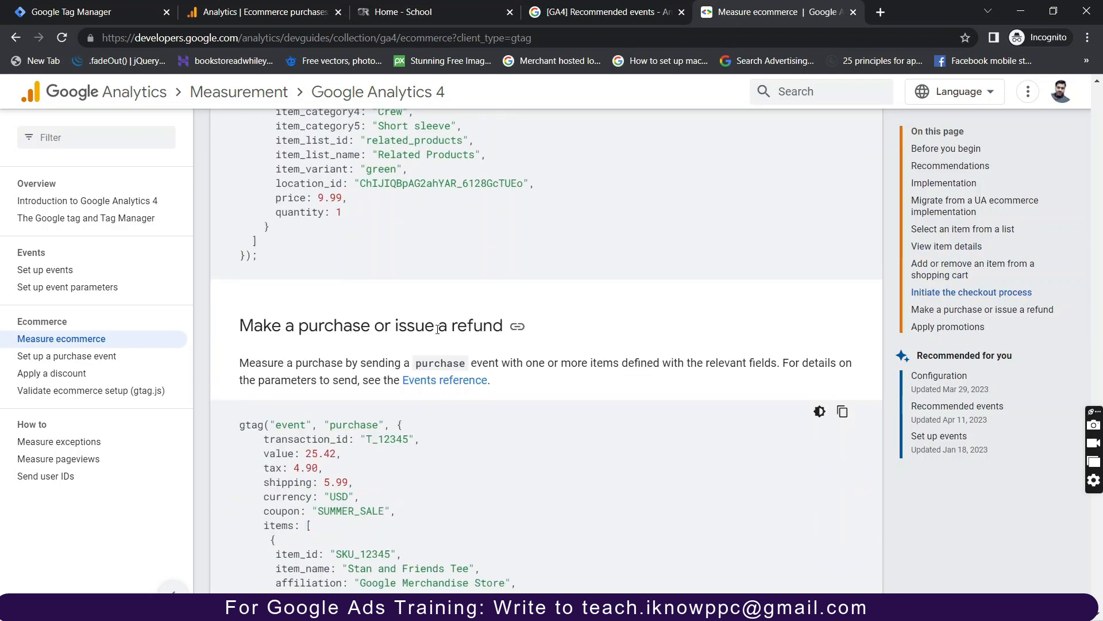
scroll(438, 329, down, 5)
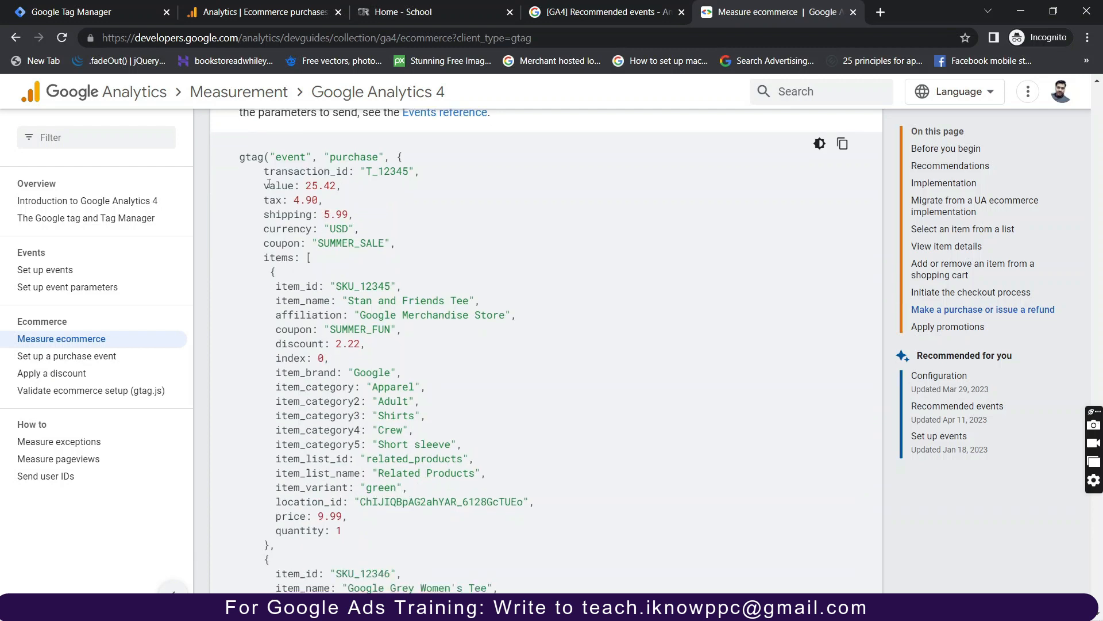
drag(246, 157, 521, 591)
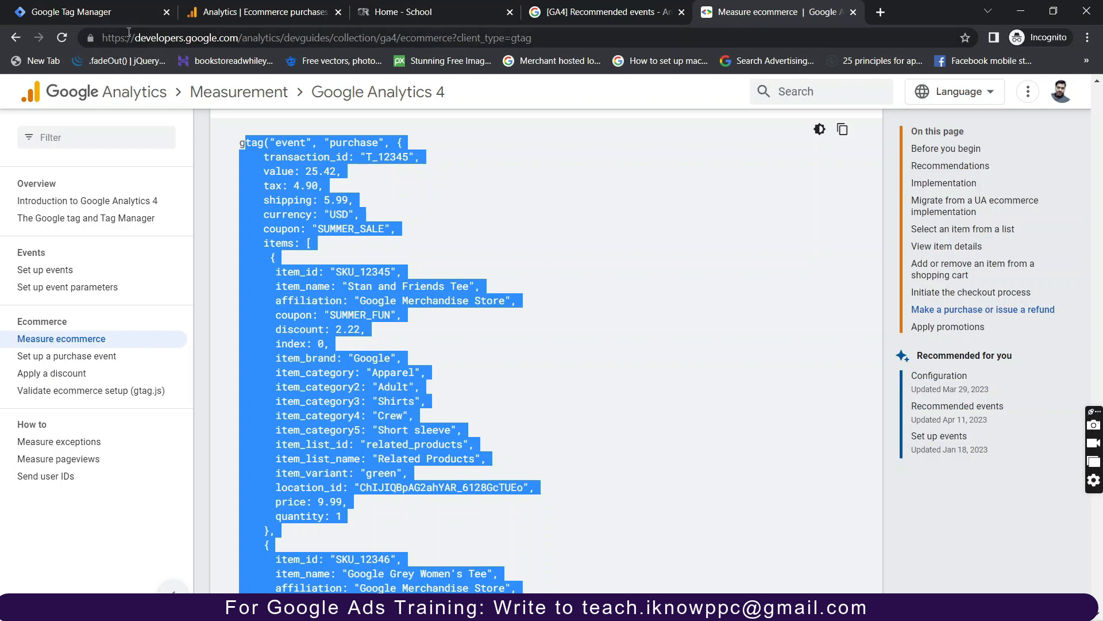
Return to the Google Tag Manager Tags list with Ctrl+1.
key(ctrl+1)
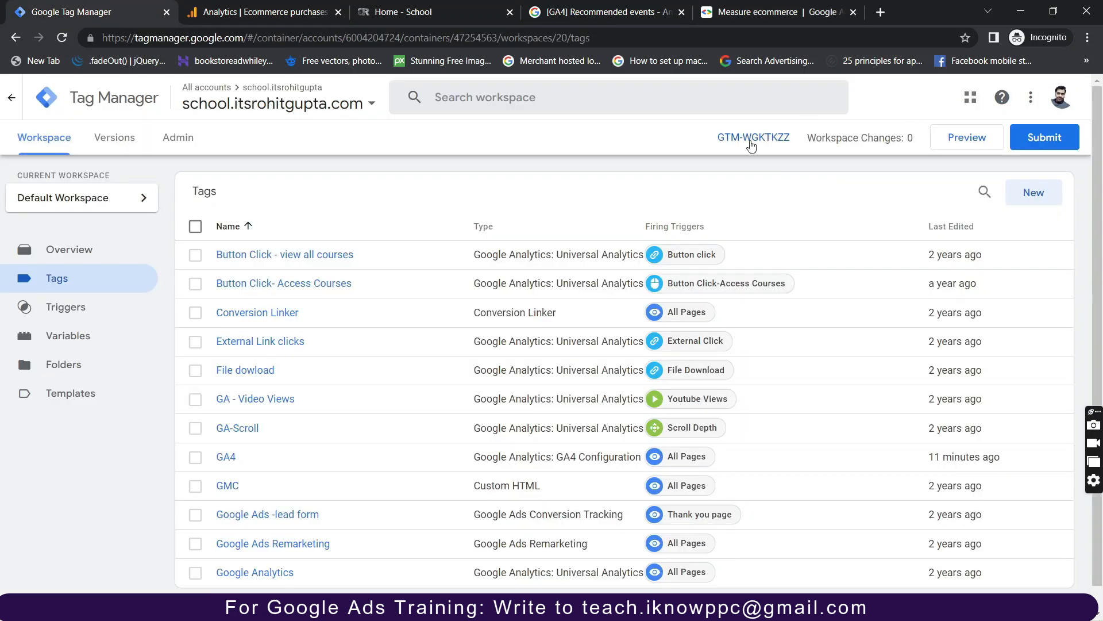
Show the container's Install Google Tag Manager snippets, then open a new blank incognito tab.
click(768, 136)
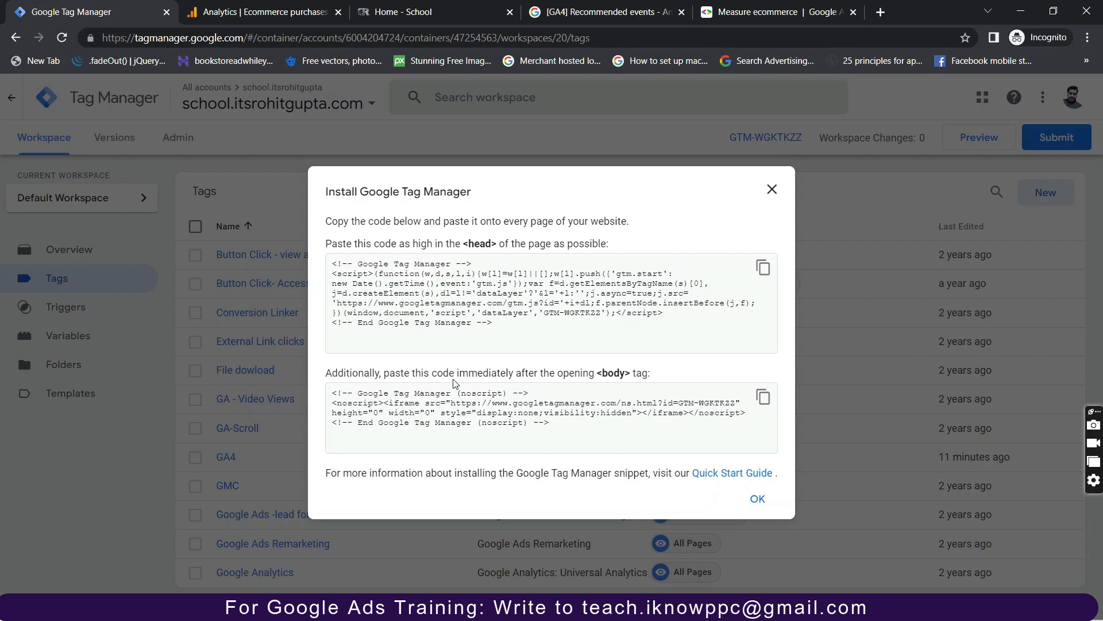
click(885, 14)
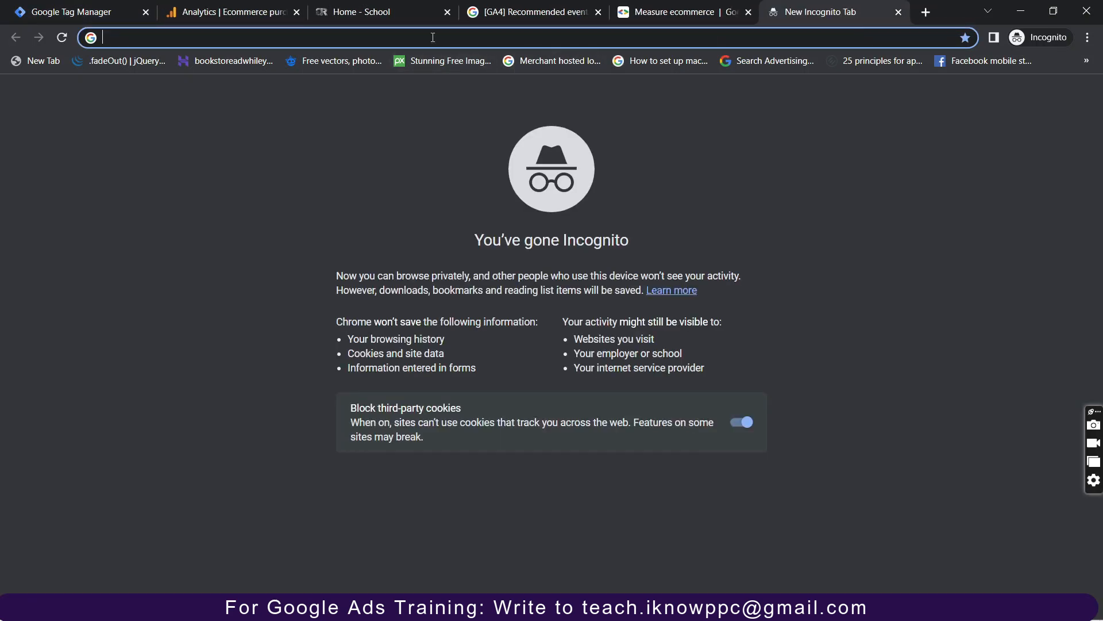
Search 'google tag manager for wordpress' and open the GTM4WP plugin page on wordpress.org.
text(googel t)
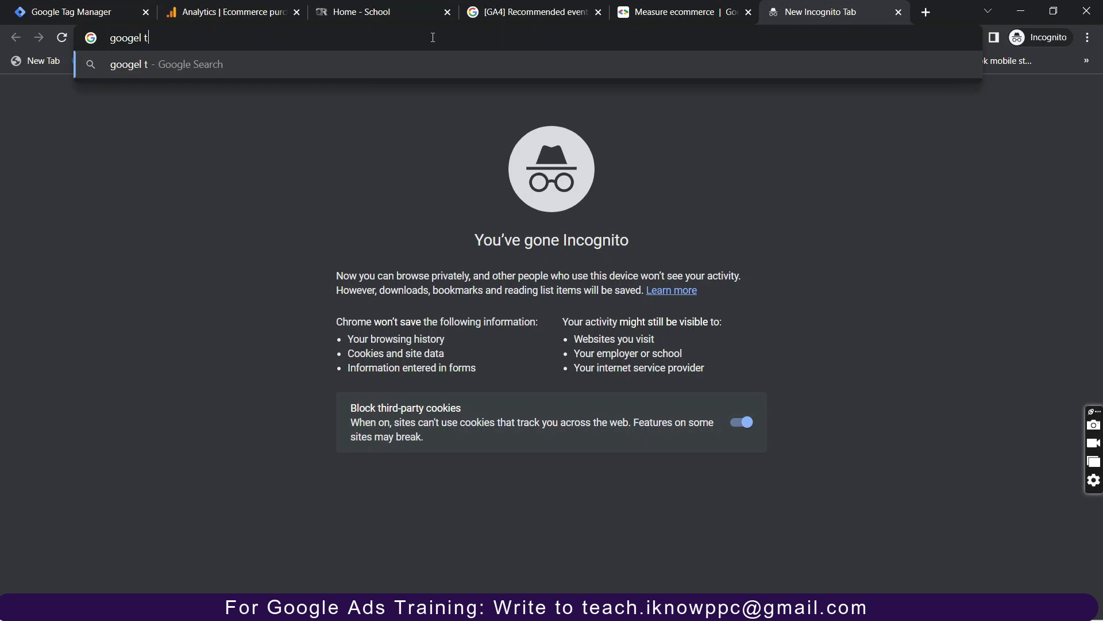
key(BackSpace)
key(BackSpace)
key(BackSpace)
key(BackSpace)
text(le tag ma)
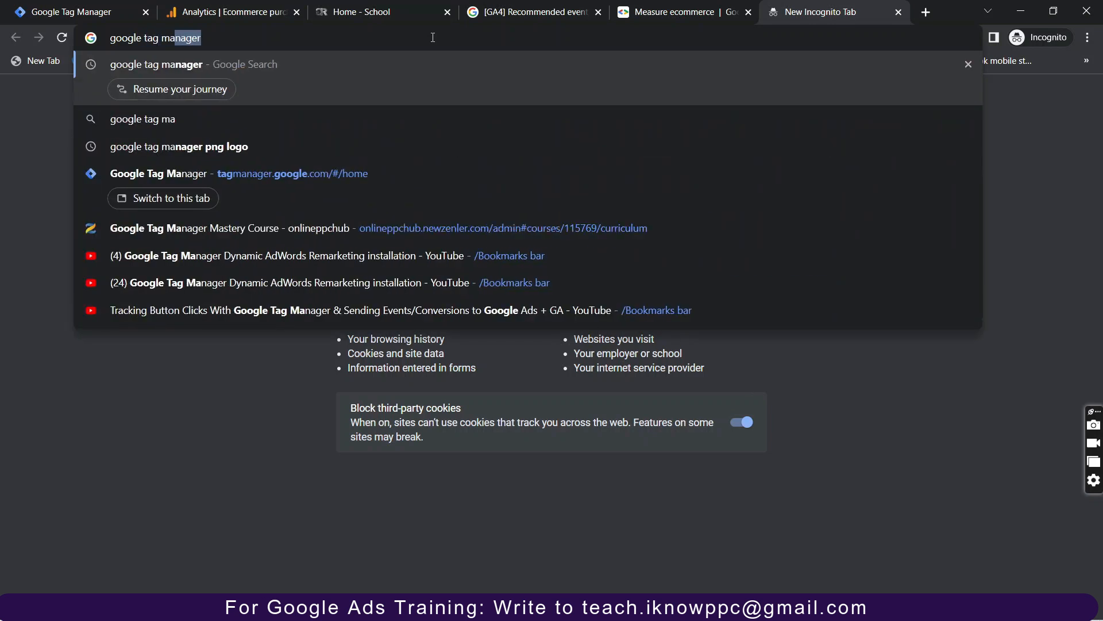
text(nager for wor)
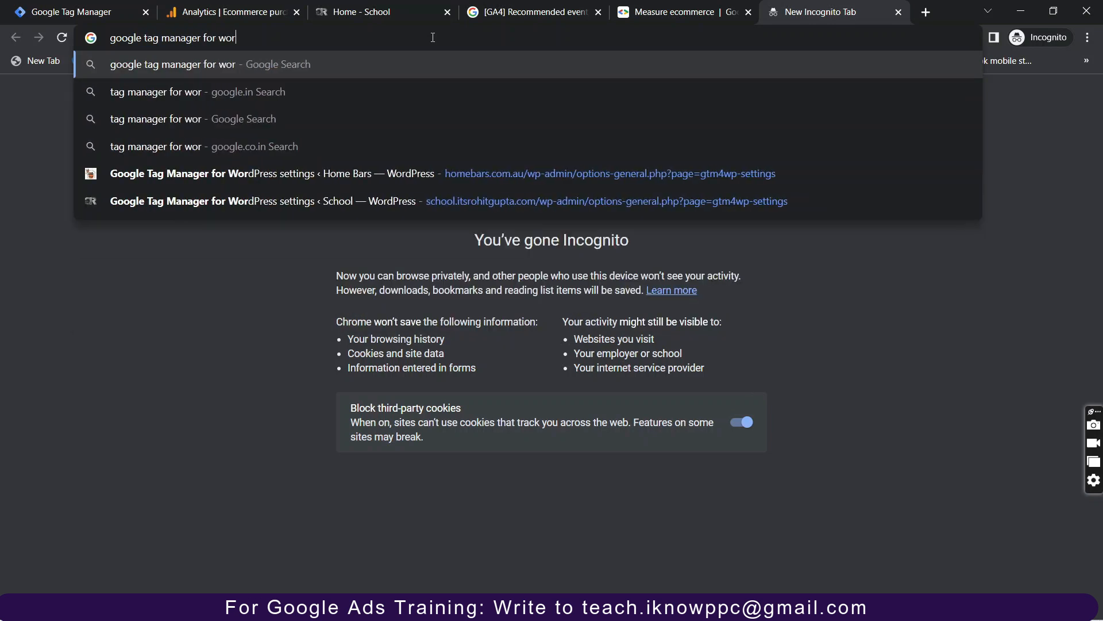
text(d)
text(pre)
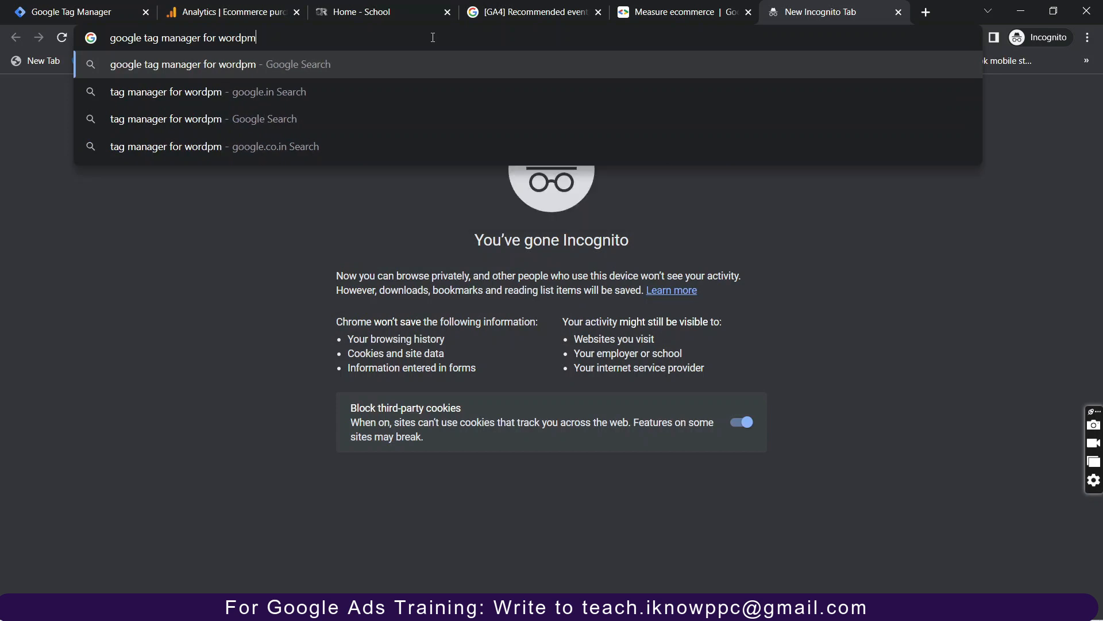
text(ss)
key(Return)
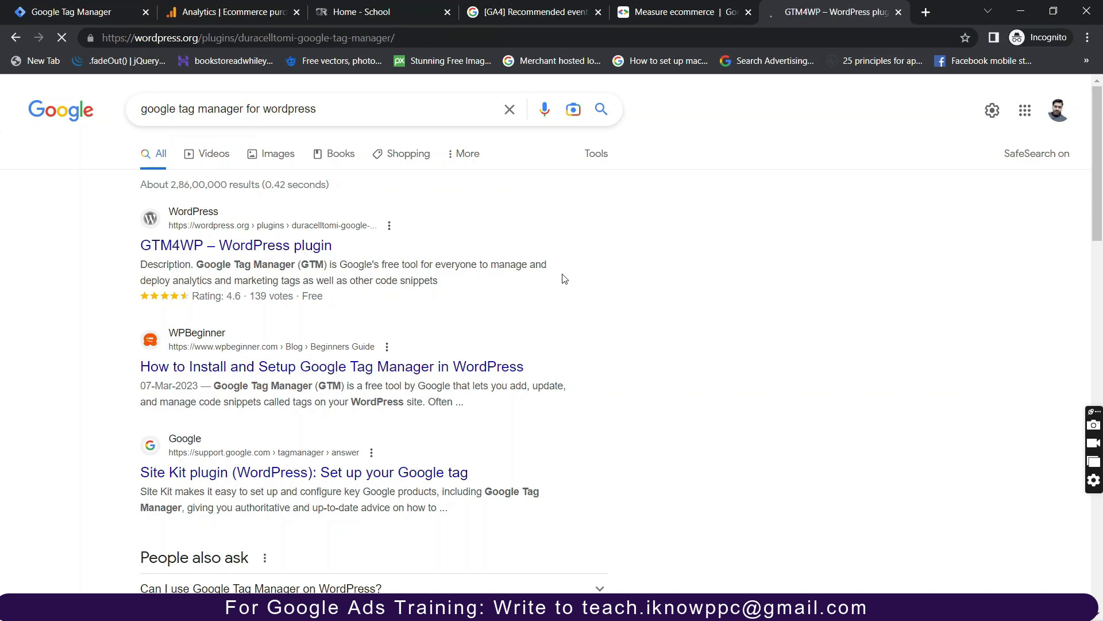
scroll(530, 449, down, 4)
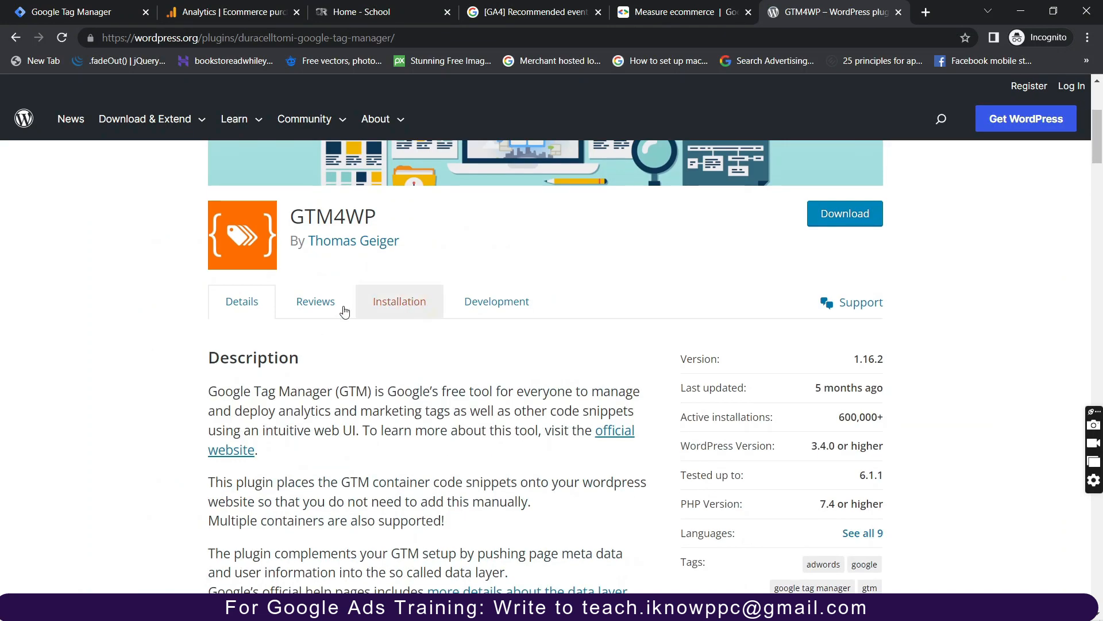
scroll(327, 313, down, 3)
scroll(330, 313, up, 7)
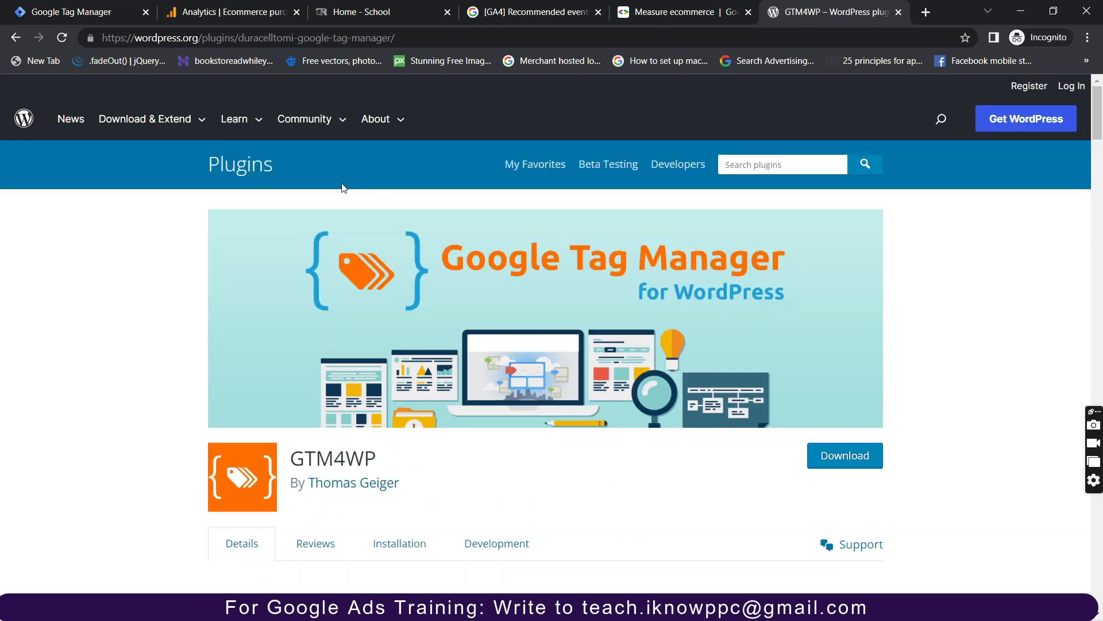
Open the School site's WordPress admin dashboard via the /wp-admin address.
click(372, 18)
click(284, 38)
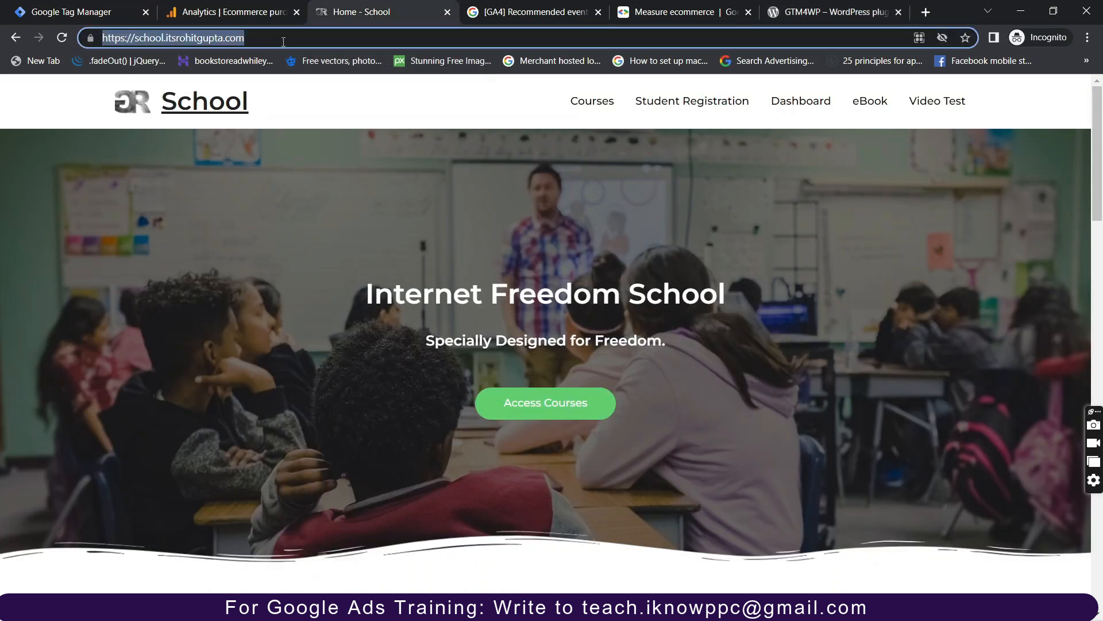
click(283, 38)
text(/wp)
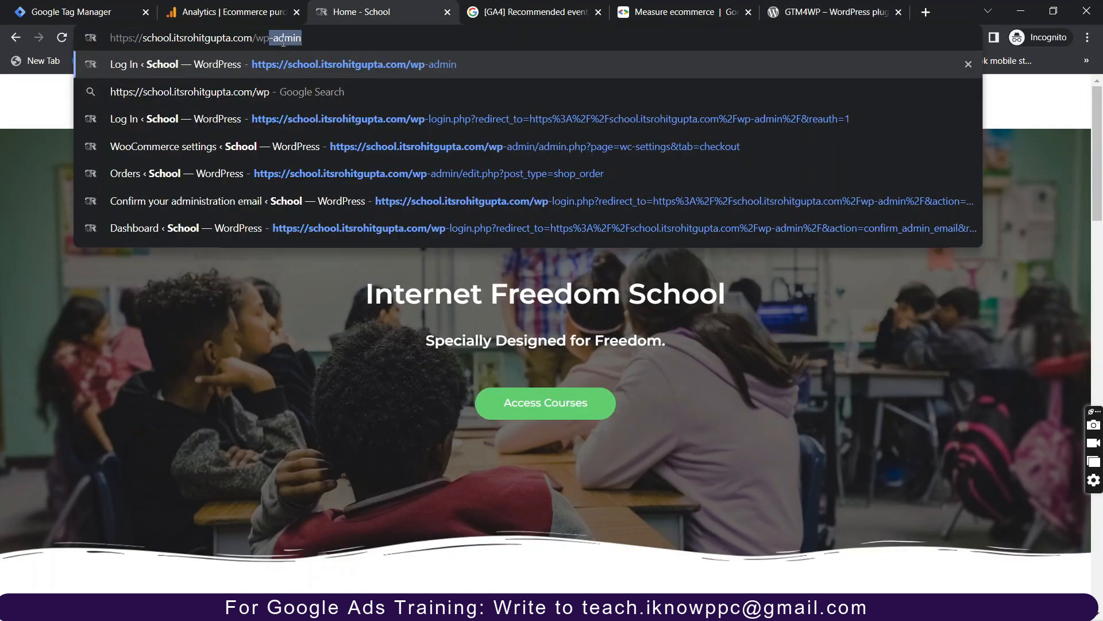
key(Return)
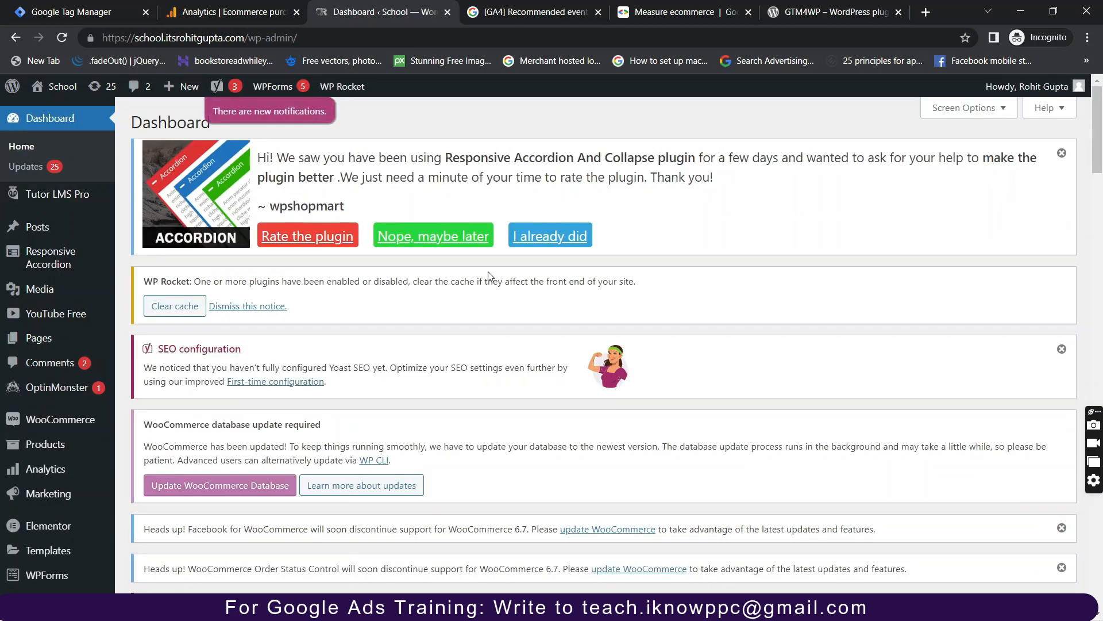
Go to Plugins > Add New in the WordPress admin.
scroll(72, 469, down, 4)
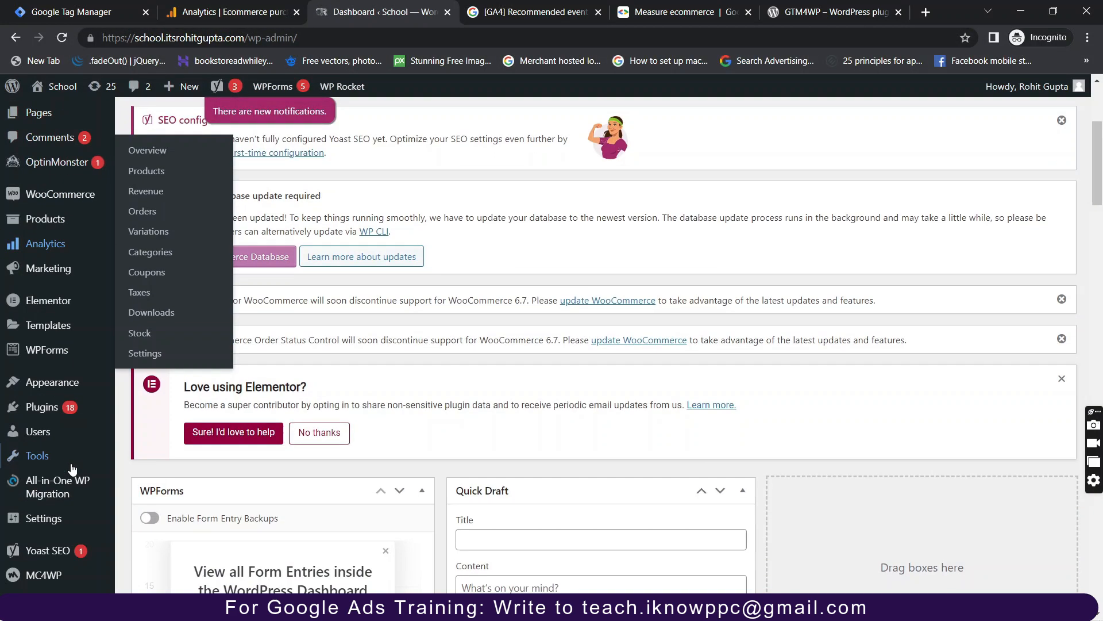
mouse_move(81, 483)
scroll(81, 484, down, 1)
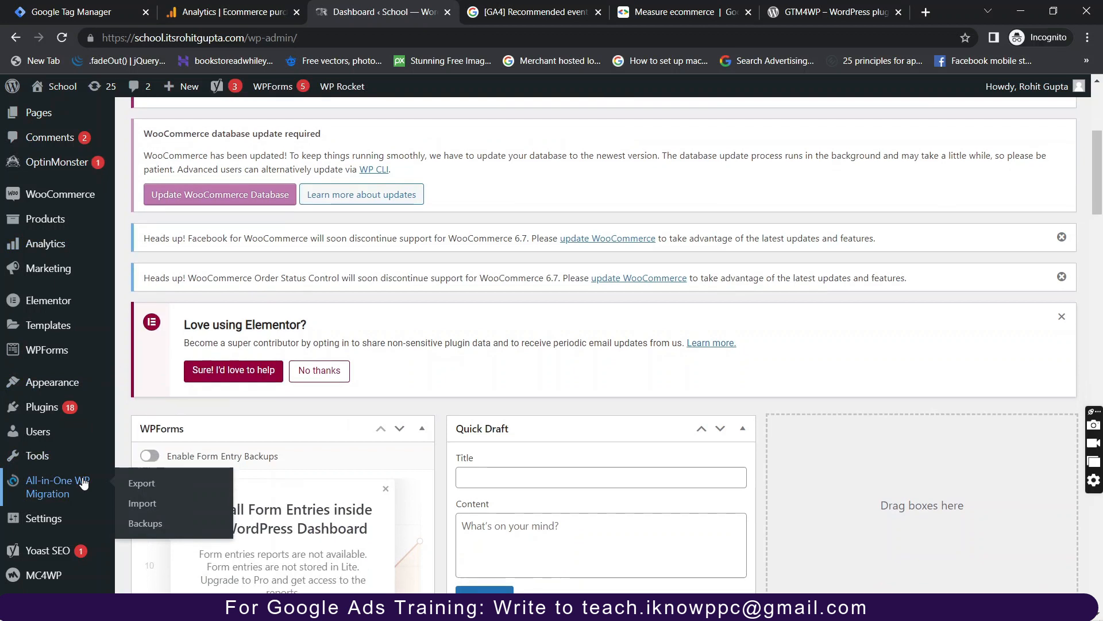
mouse_move(86, 407)
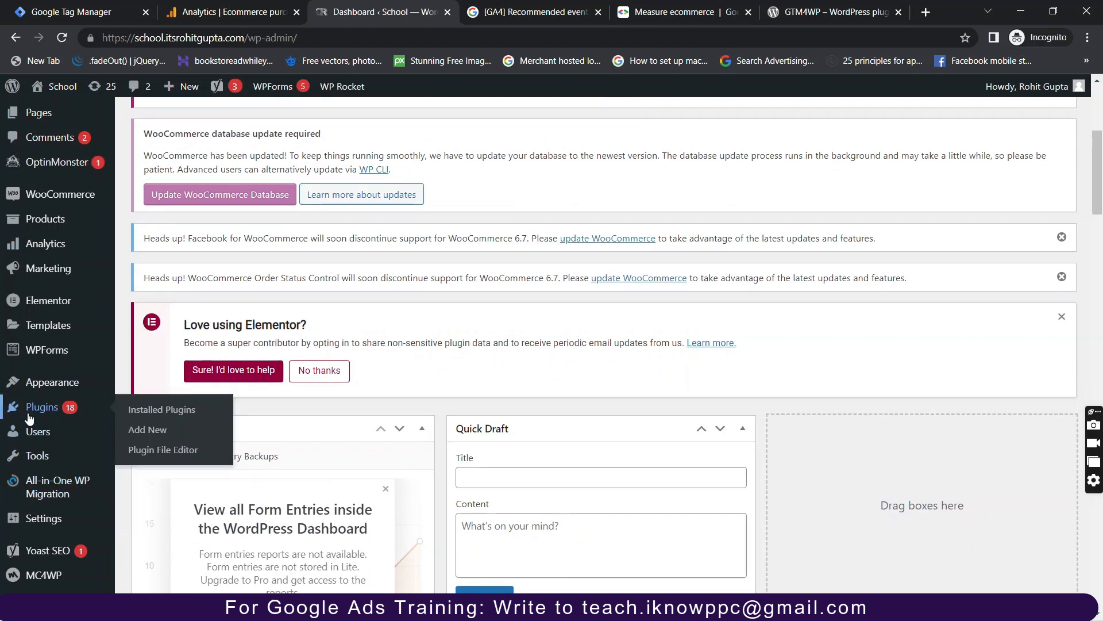
click(147, 441)
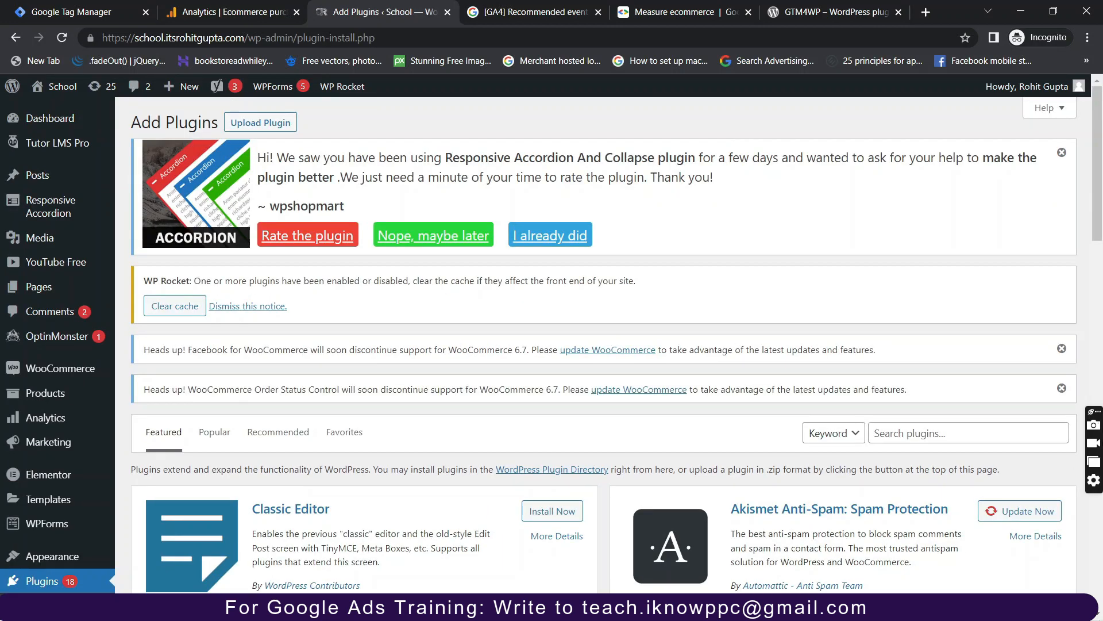
Search plugins for 'gtm4wp' and find GTM4WP already marked Active.
click(900, 427)
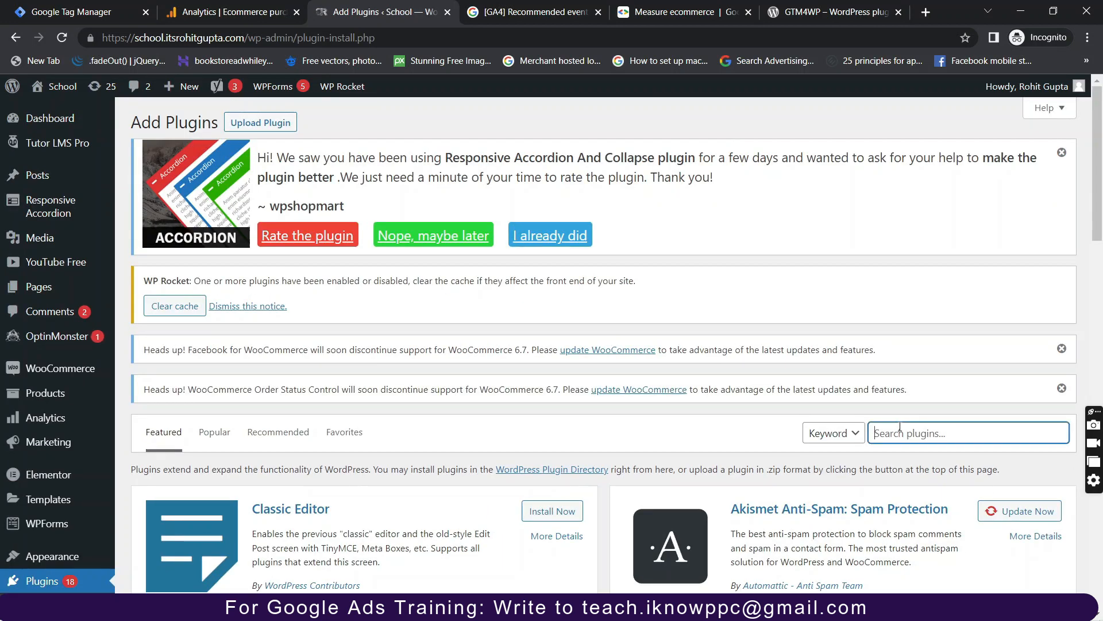
text(gtm4wp)
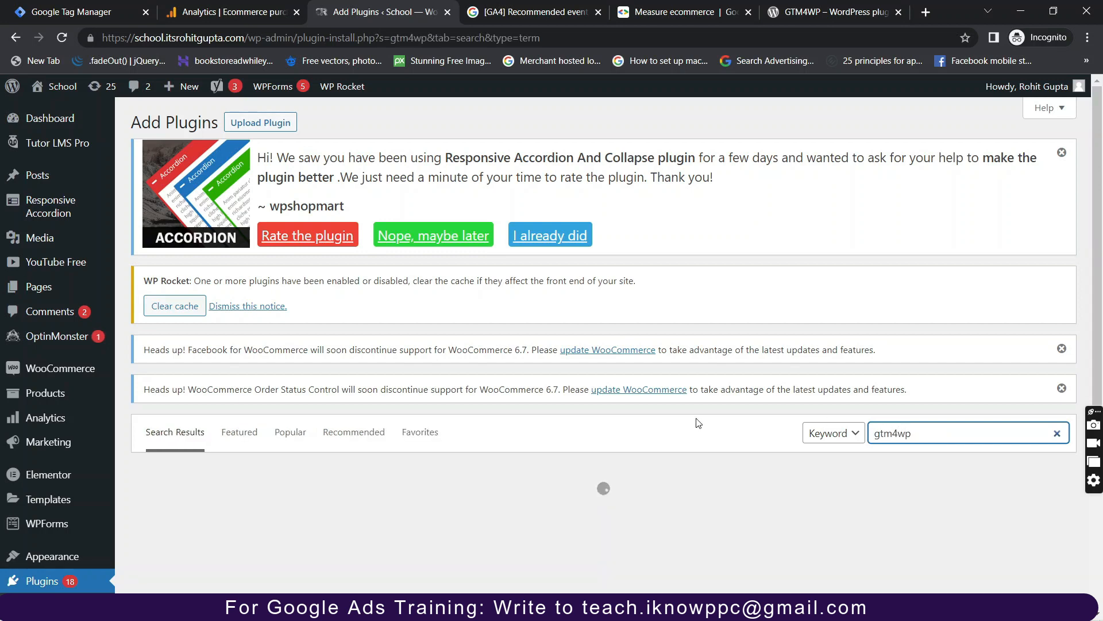
scroll(336, 321, down, 4)
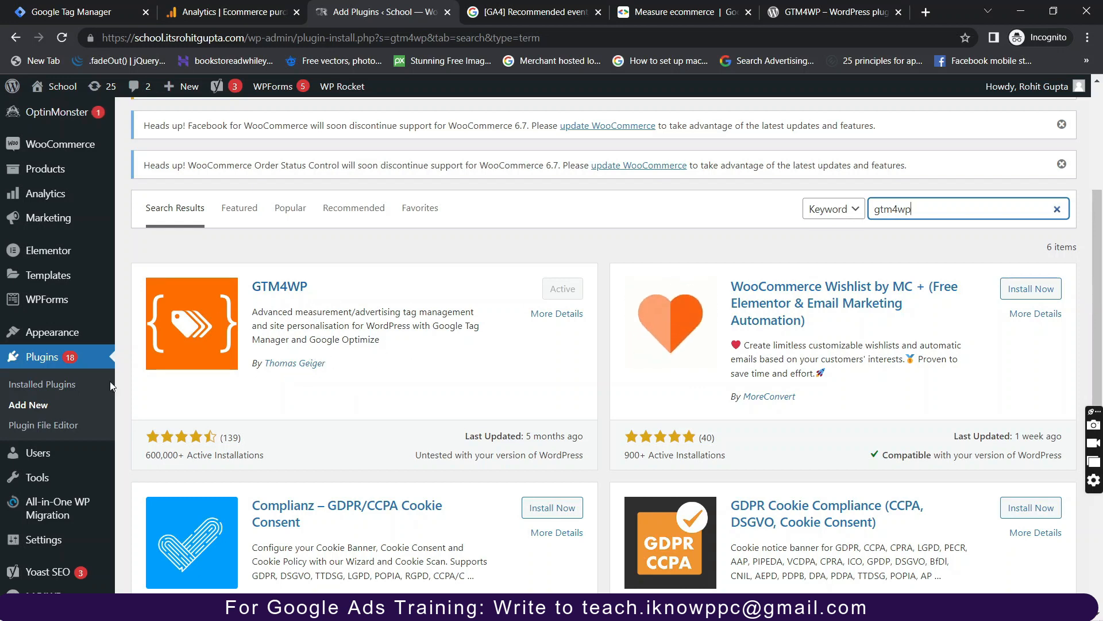
Open Settings > Google Tag Manager and select the GTM ID in the plugin settings.
mouse_move(68, 454)
scroll(66, 460, down, 2)
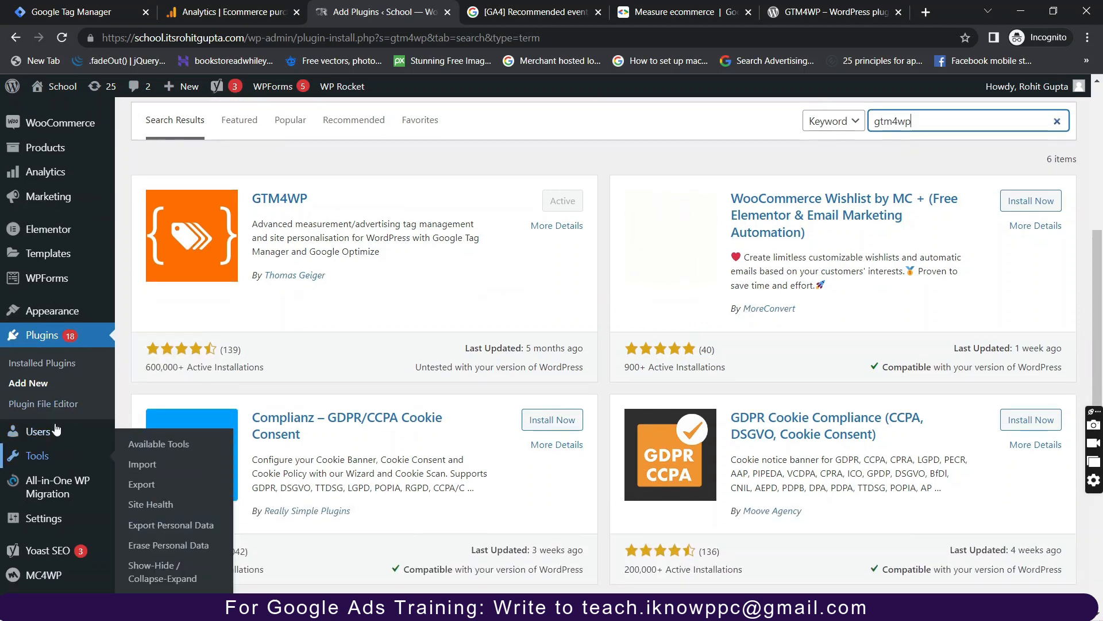
mouse_move(58, 519)
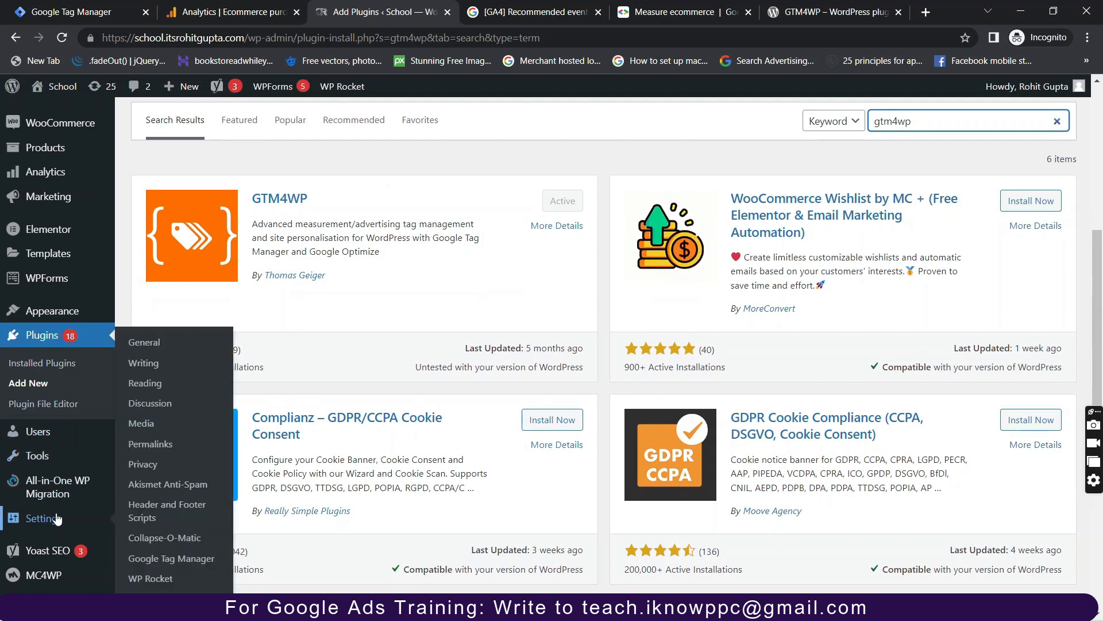
click(187, 561)
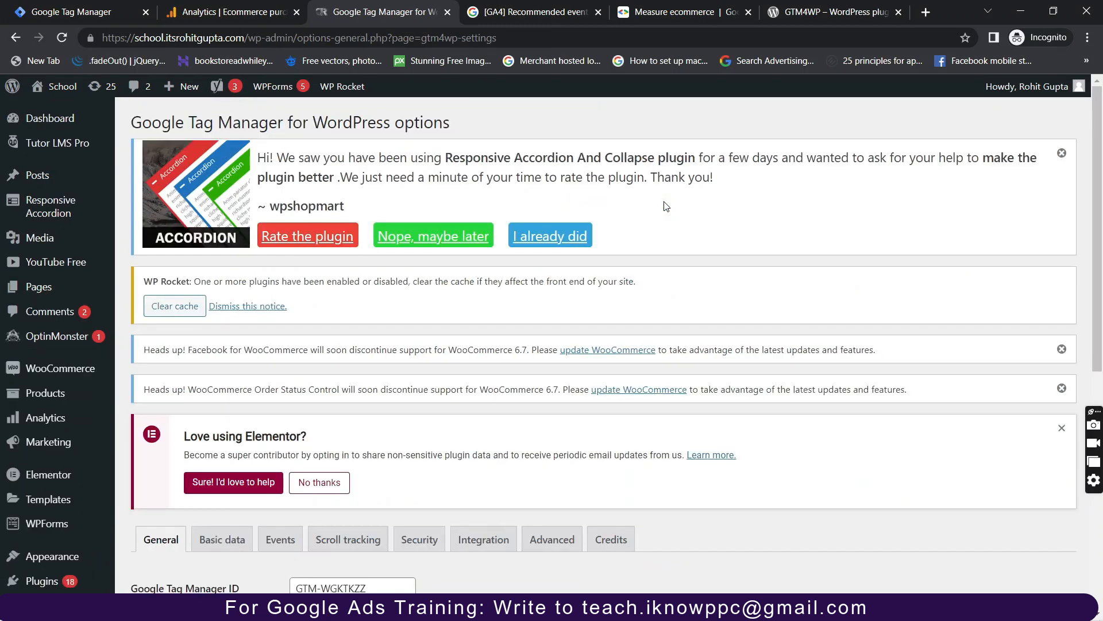
scroll(567, 238, down, 3)
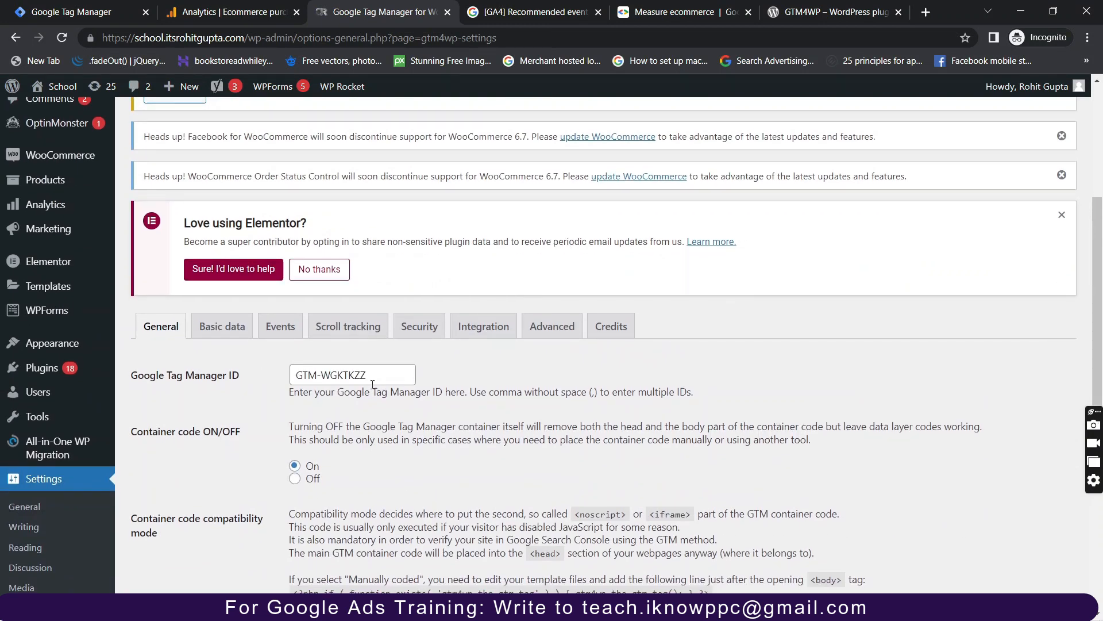
drag(380, 381, 277, 381)
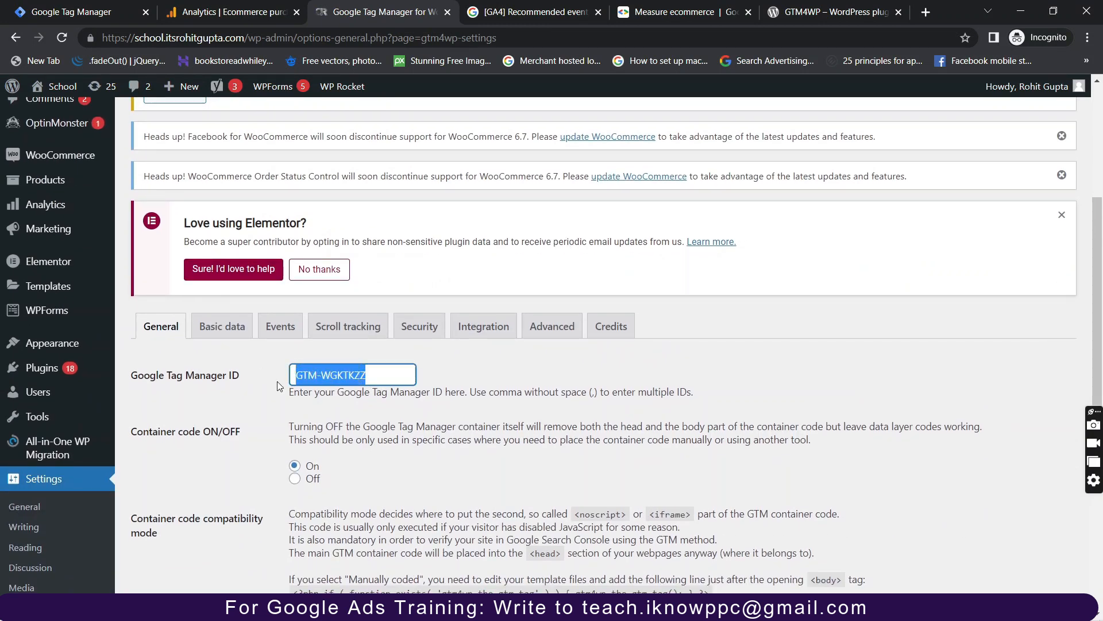
Compare the plugin's GTM ID against the container ID shown in Tag Manager.
click(87, 11)
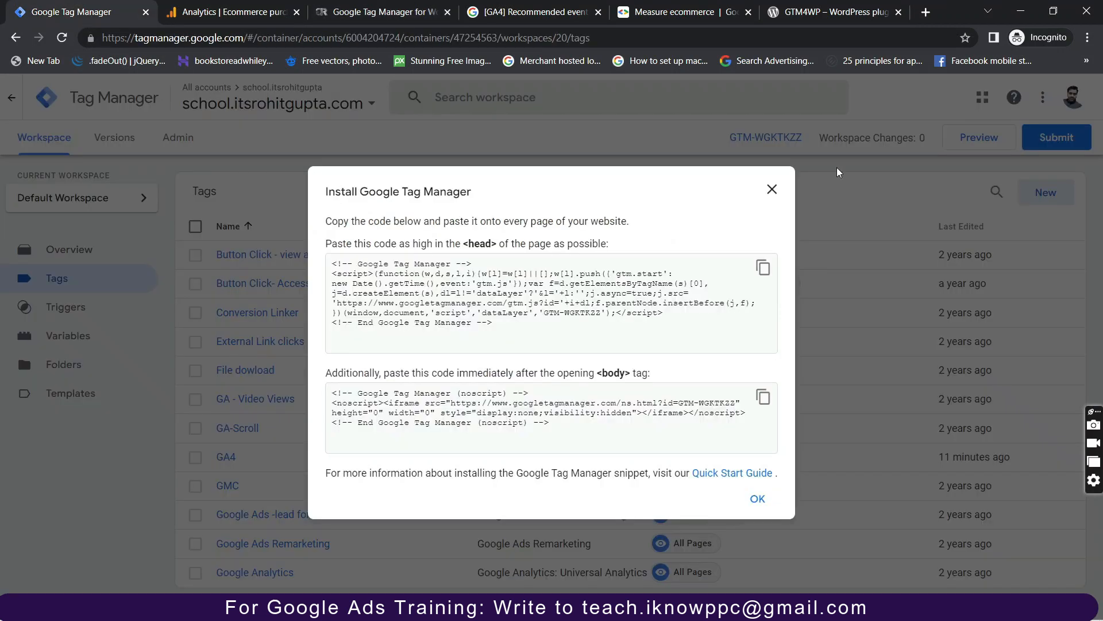
click(772, 190)
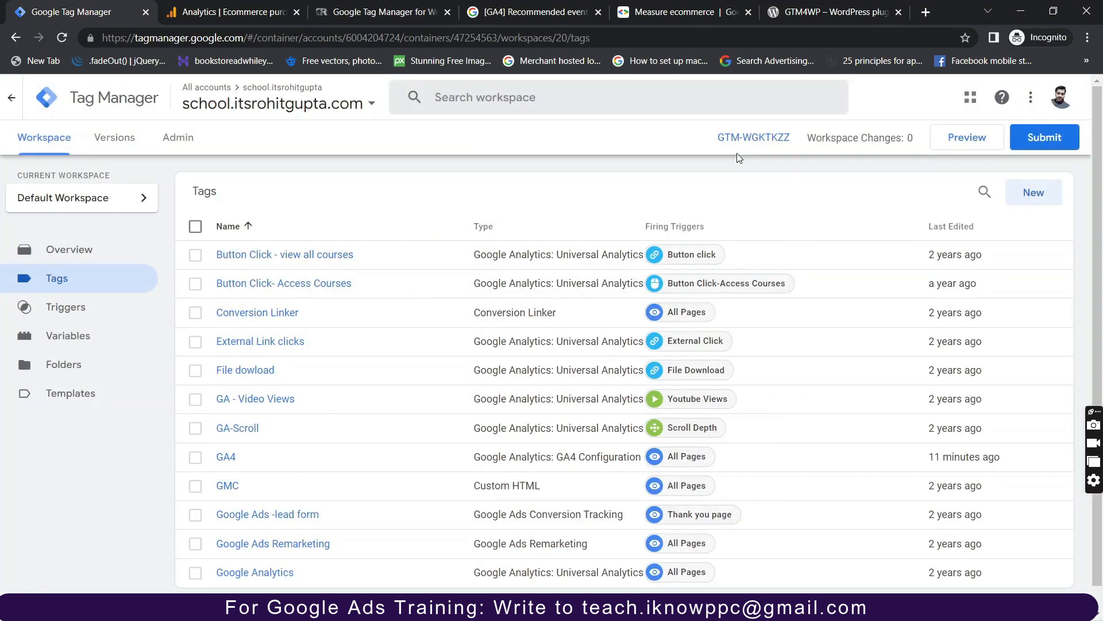
drag(719, 137, 786, 133)
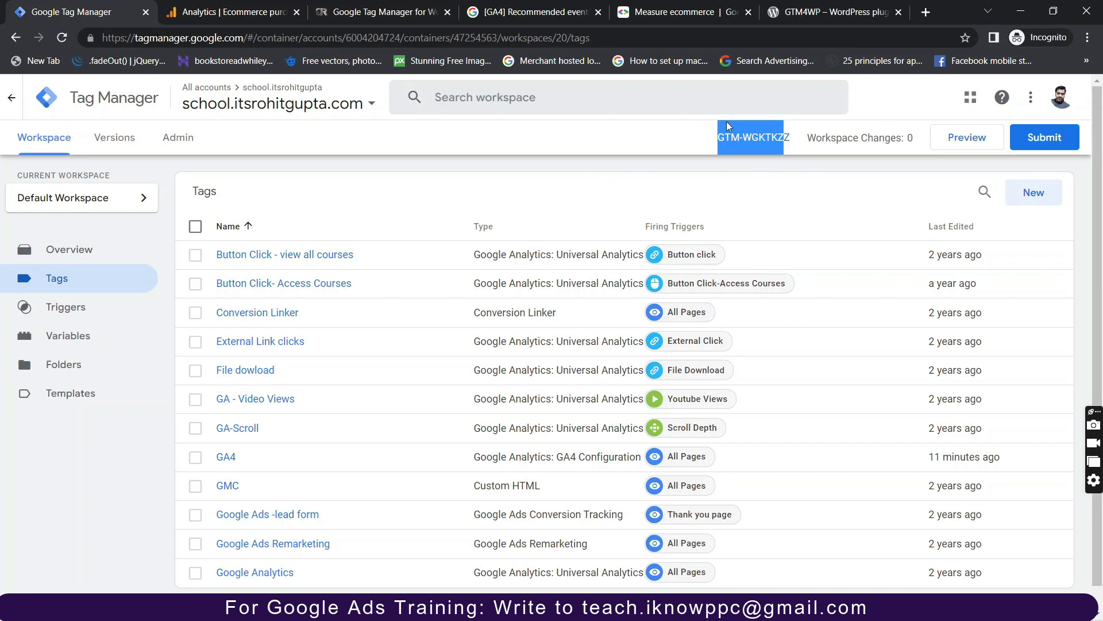
click(384, 6)
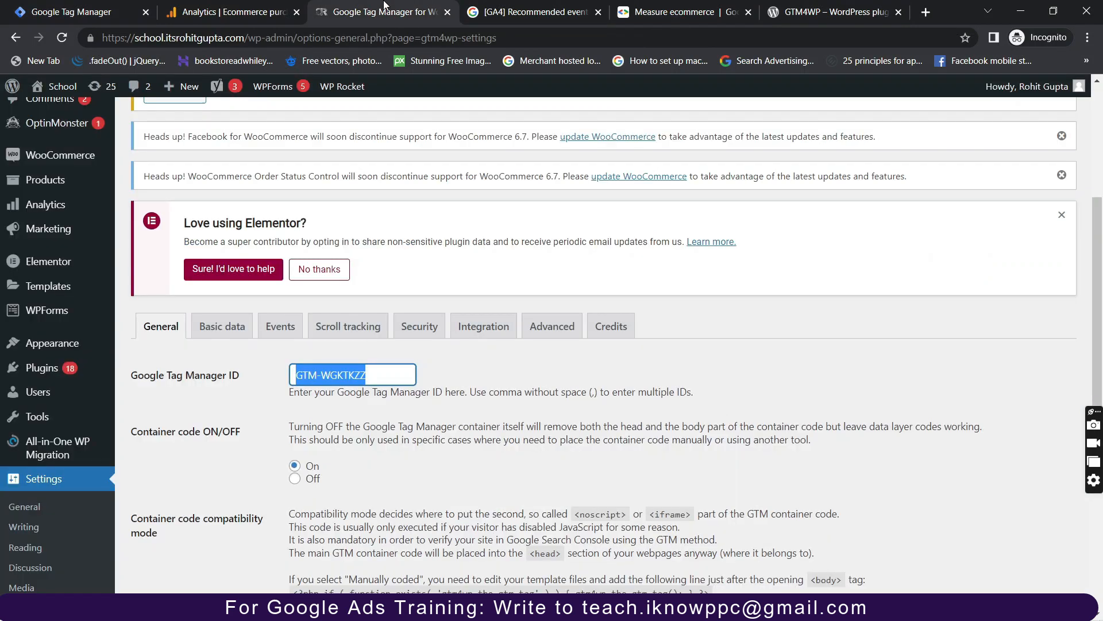
click(397, 446)
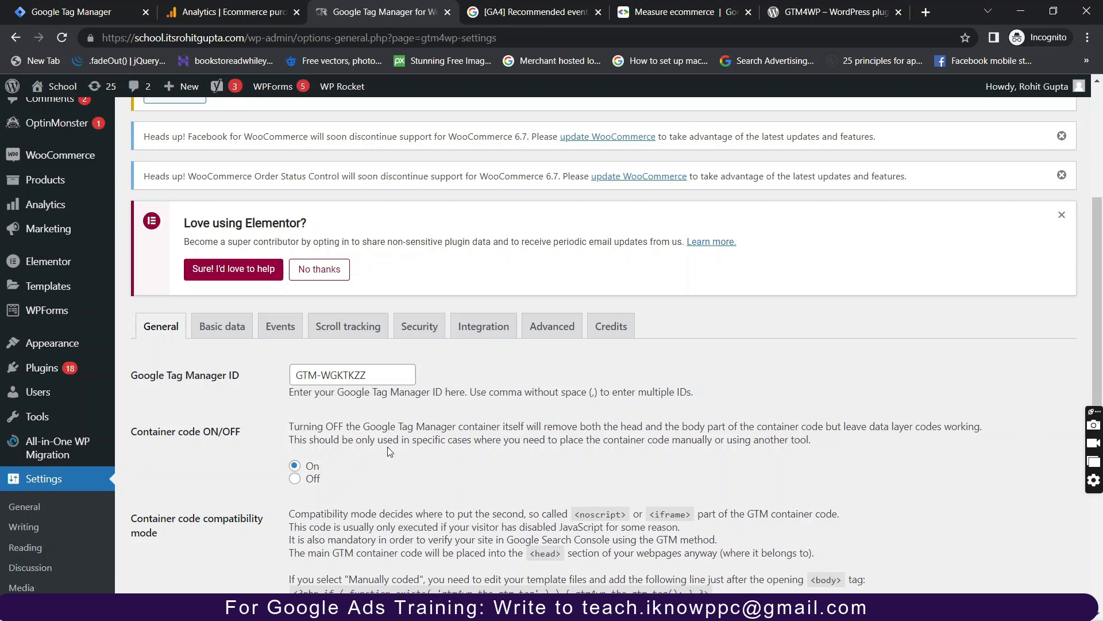
Confirm Track enhanced e-commerce is enabled under Integration > WooCommerce, then visit the School homepage.
click(487, 329)
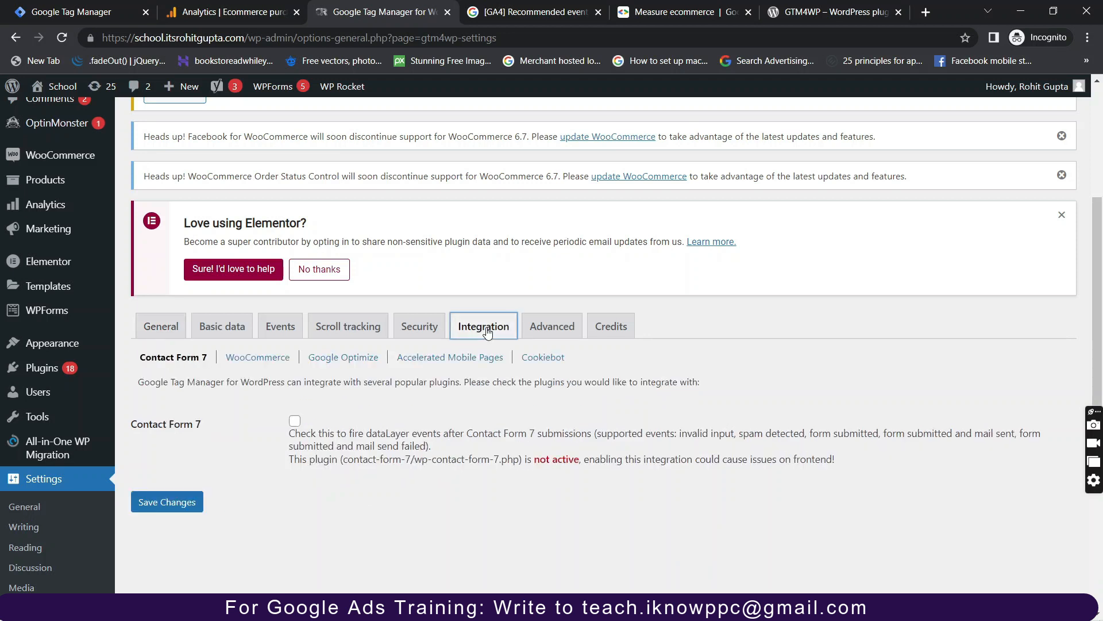
click(258, 357)
scroll(183, 466, down, 2)
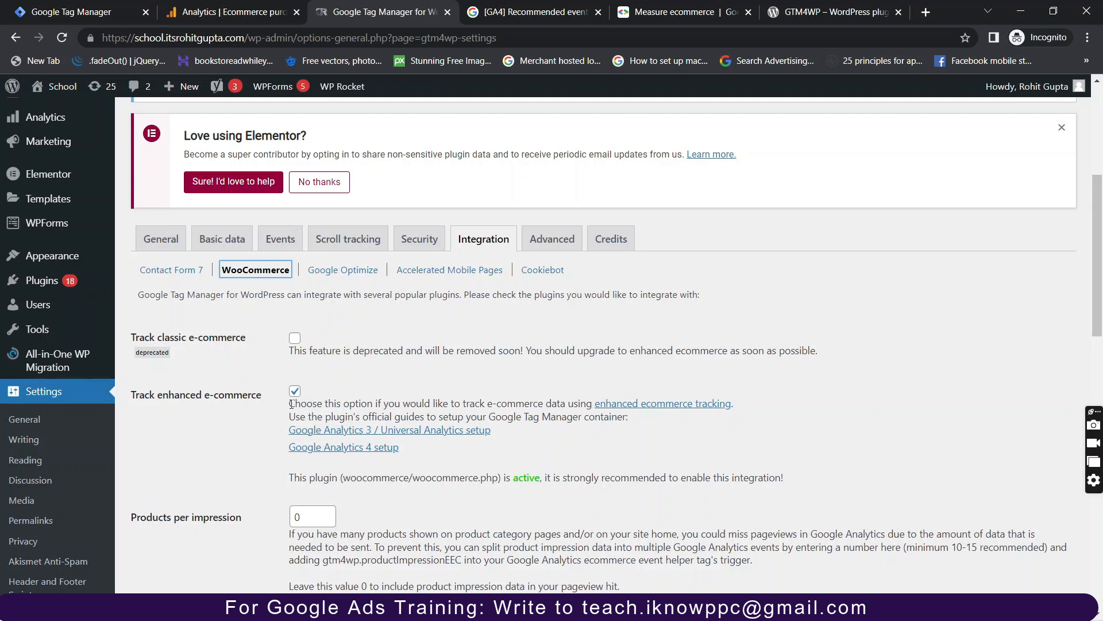
scroll(285, 429, down, 7)
scroll(291, 404, down, 9)
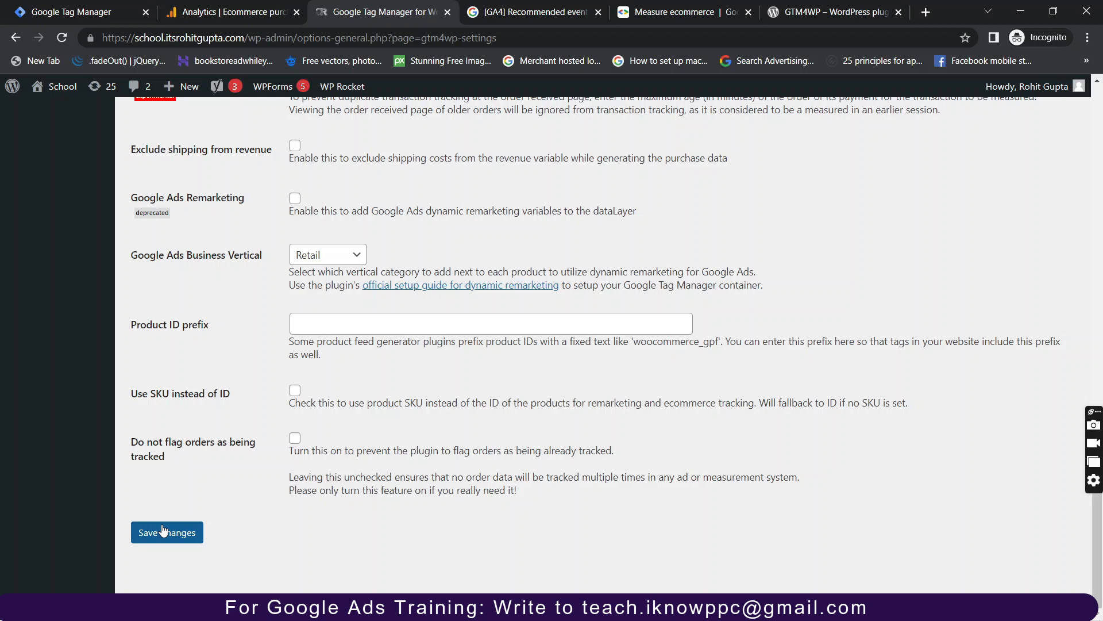
scroll(92, 260, up, 15)
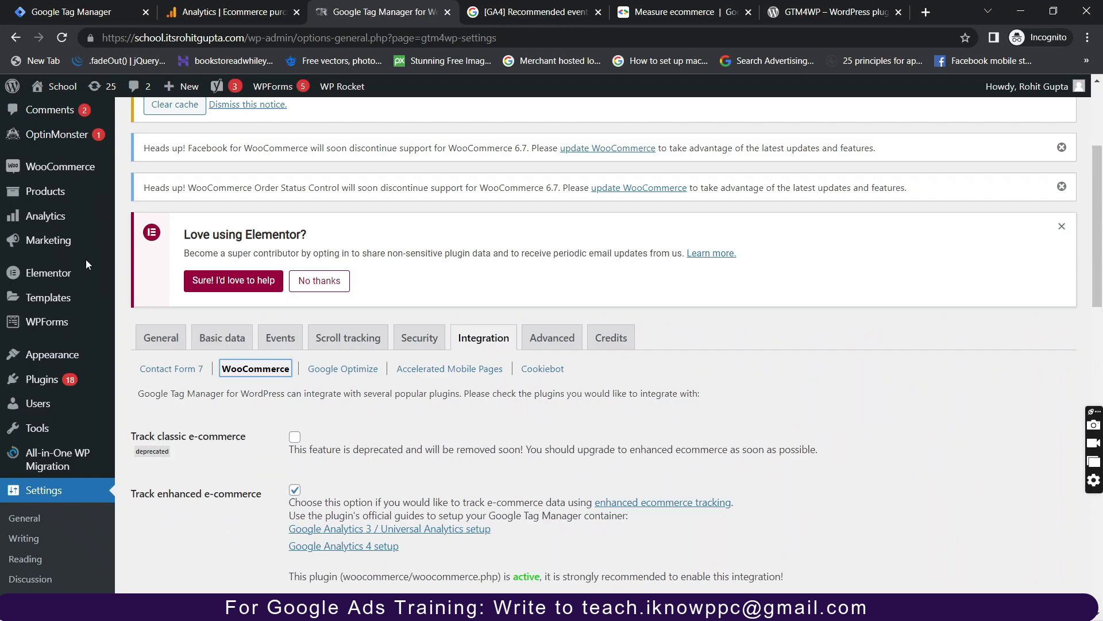
click(56, 88)
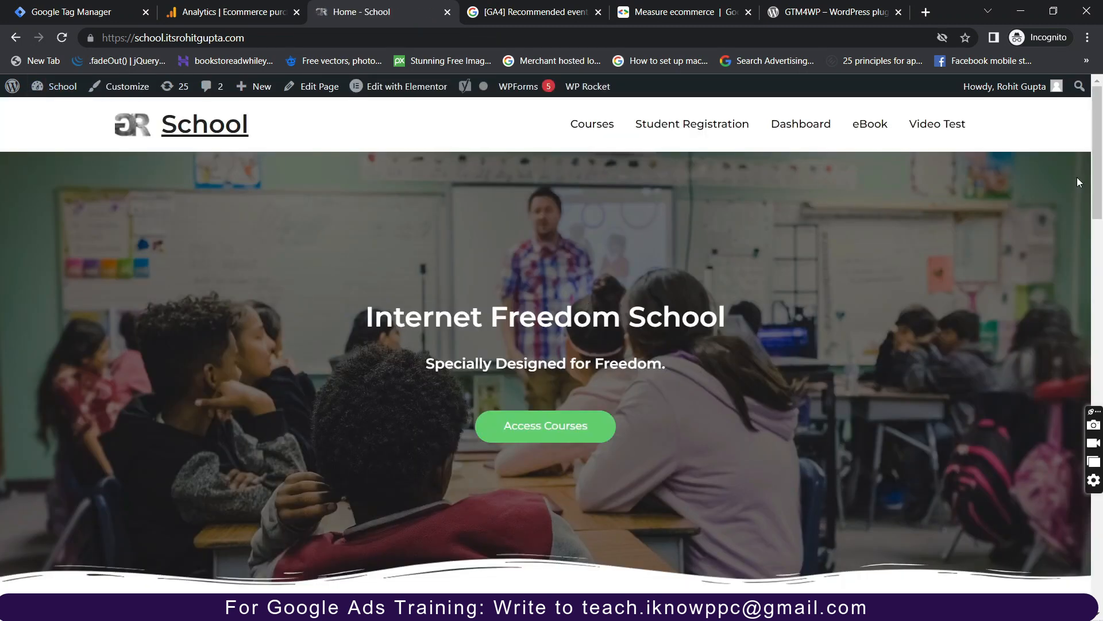
Log out of WordPress, load the bare site domain, and launch a Tag Manager debug preview.
mouse_move(1051, 90)
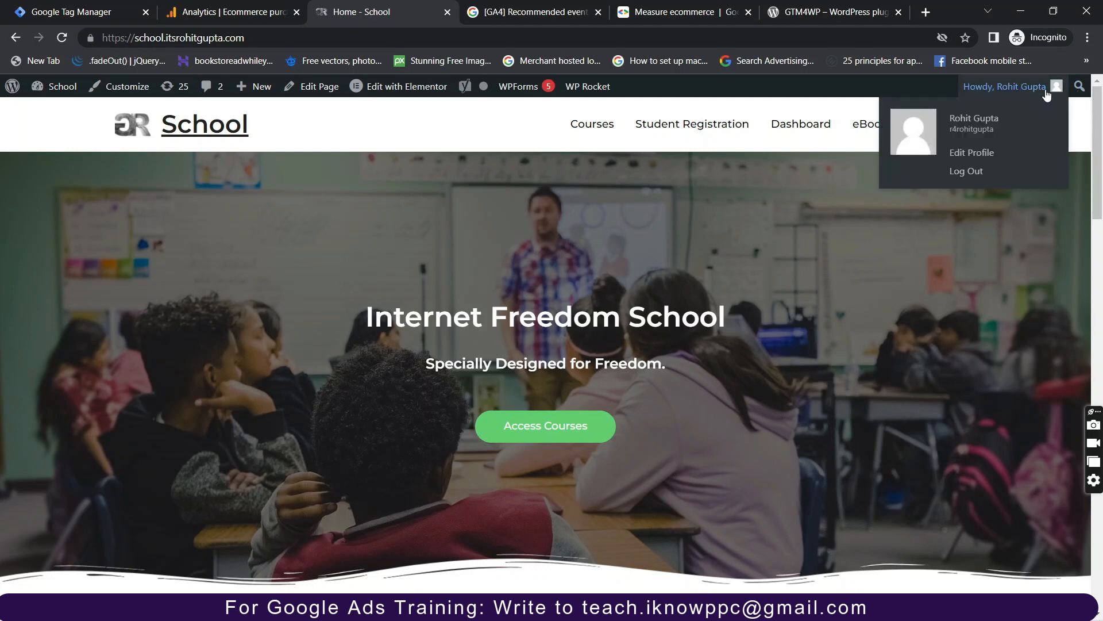
click(976, 172)
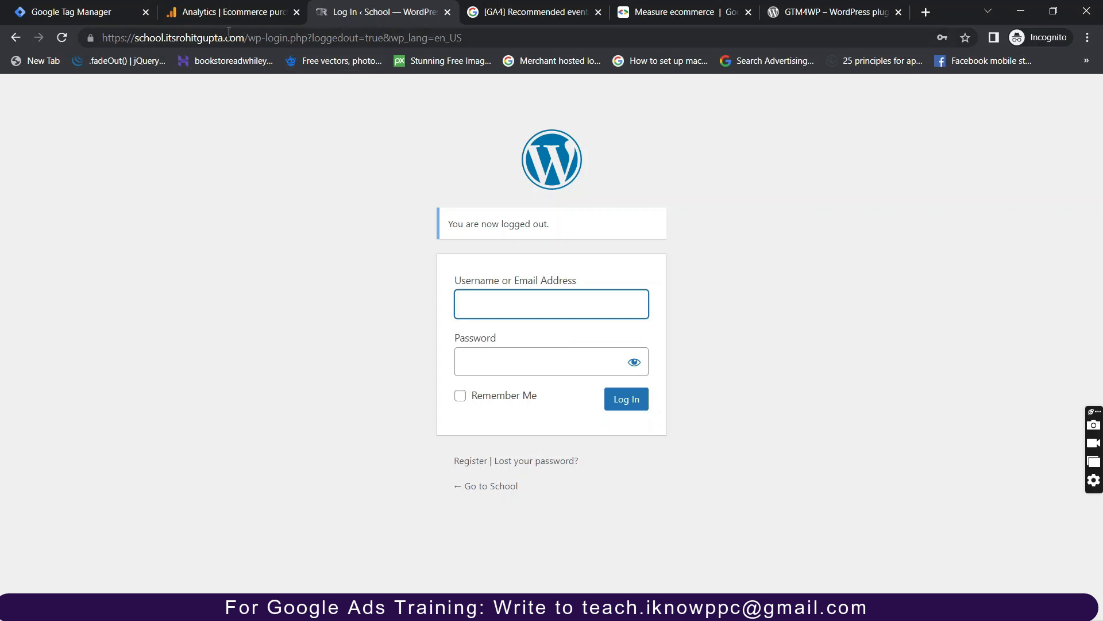
drag(242, 38, 547, 23)
key(Delete)
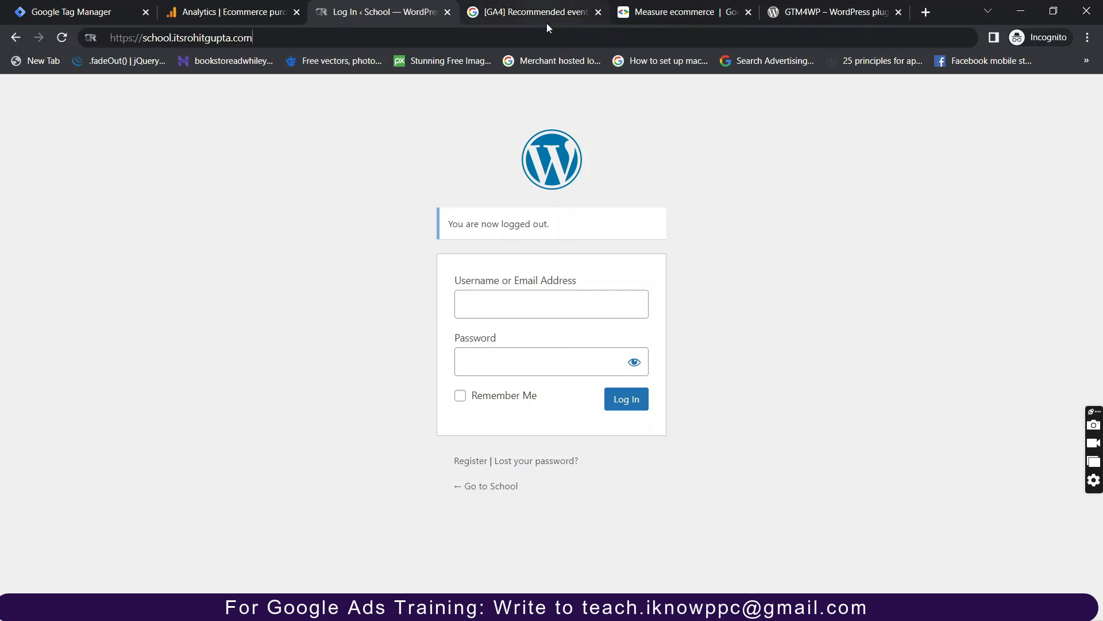
key(Return)
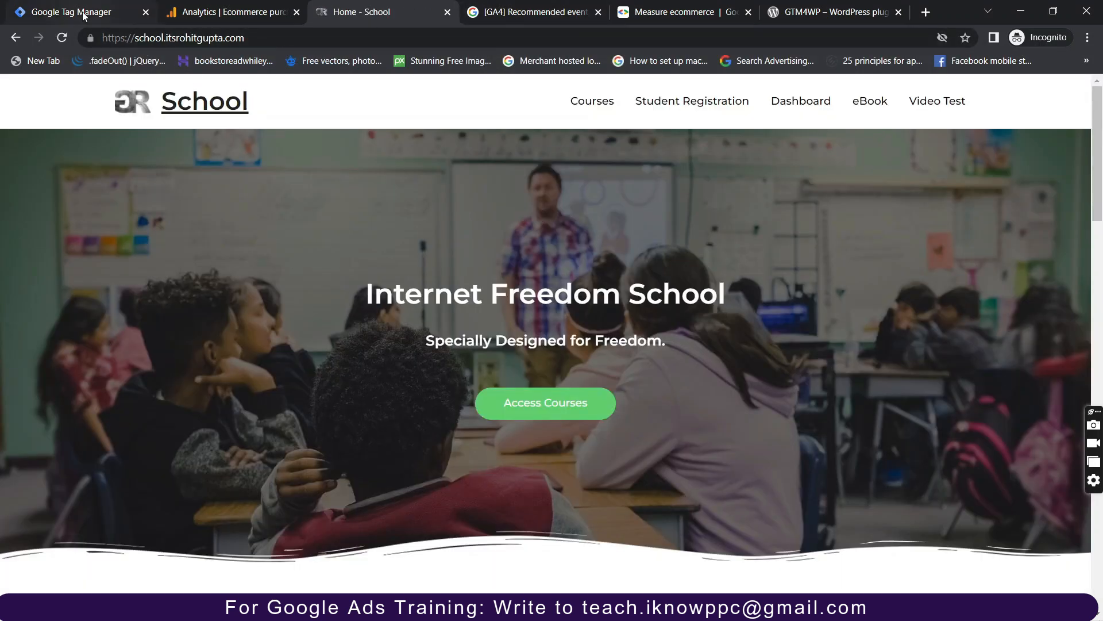
click(75, 12)
click(968, 139)
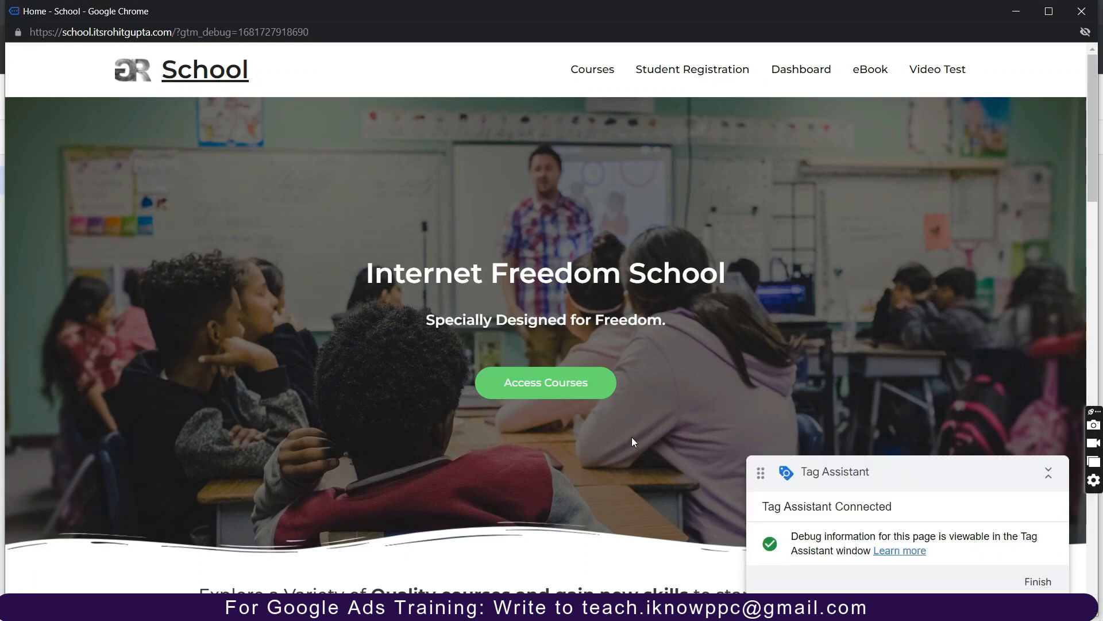
Open the Complete Google Search Ads Course and proceed to checkout.
scroll(358, 458, down, 5)
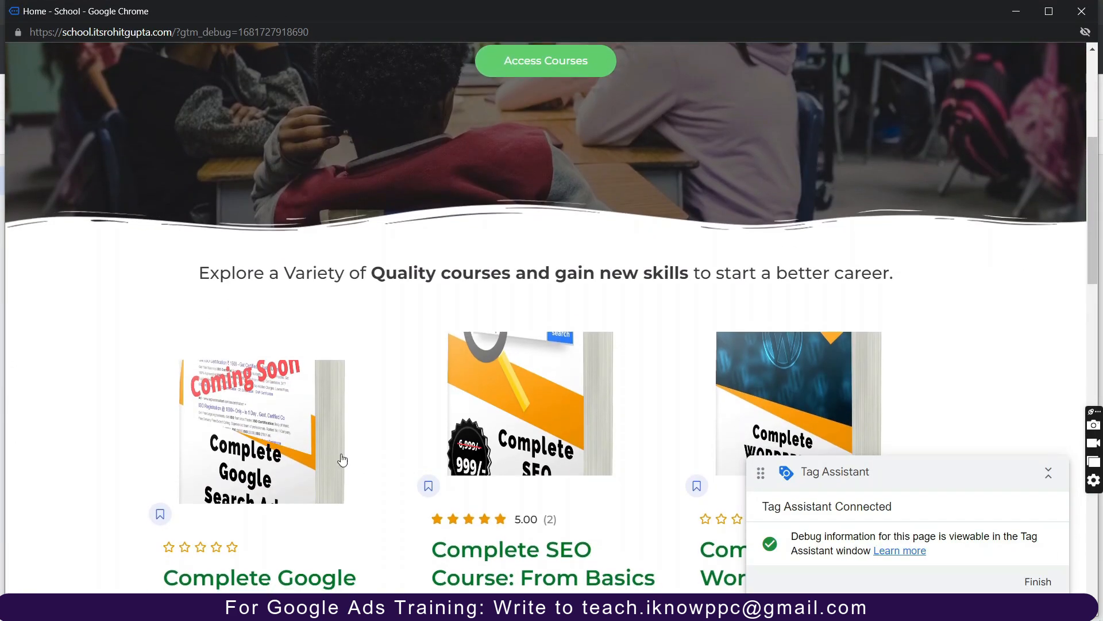
scroll(561, 428, down, 1)
click(287, 396)
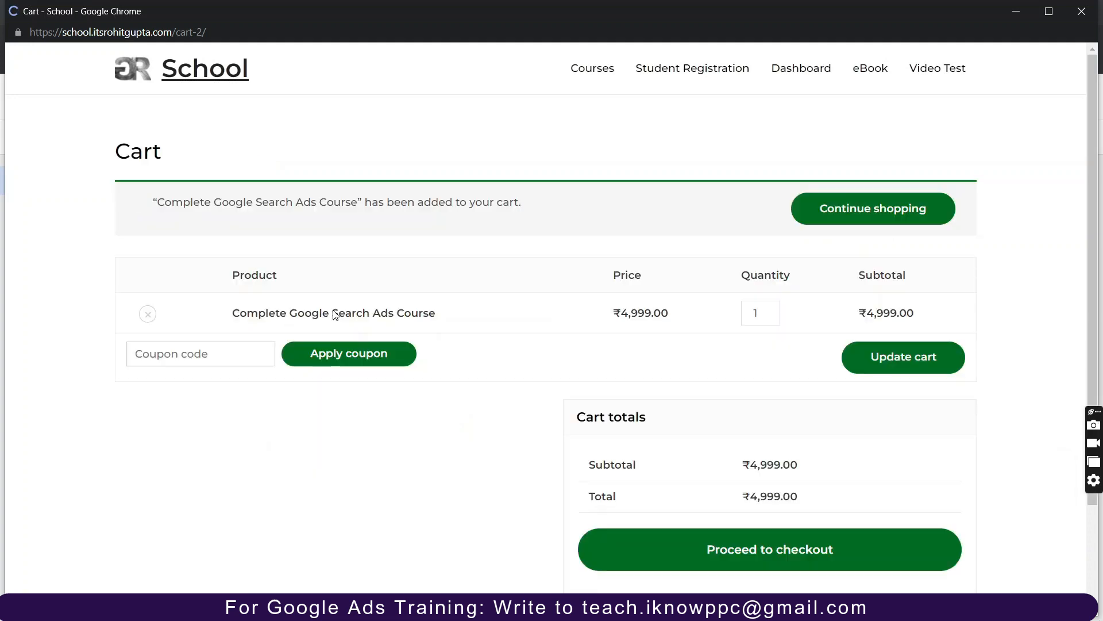
scroll(646, 513, down, 3)
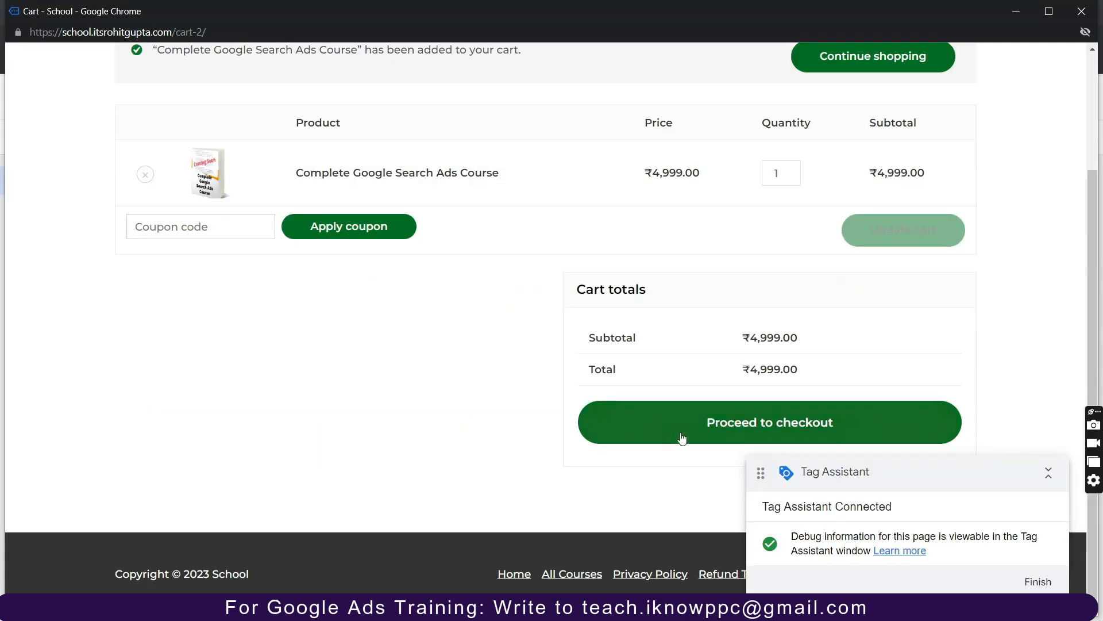
click(688, 422)
Minimize the checkout window and continue in Tag Assistant to view the fired tags.
scroll(214, 438, down, 3)
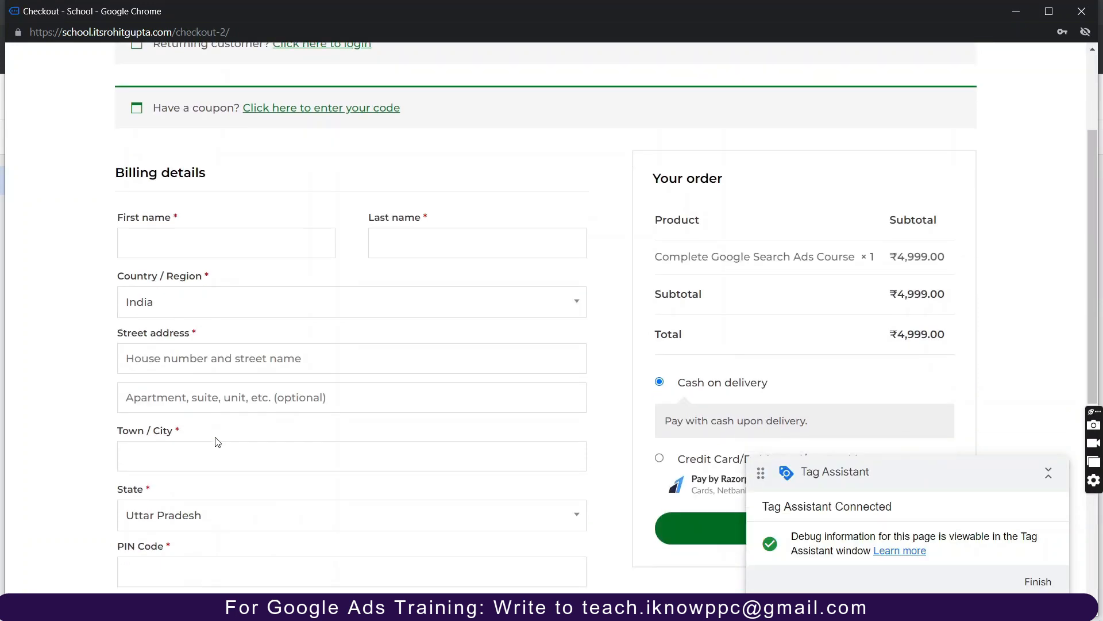
scroll(215, 438, up, 3)
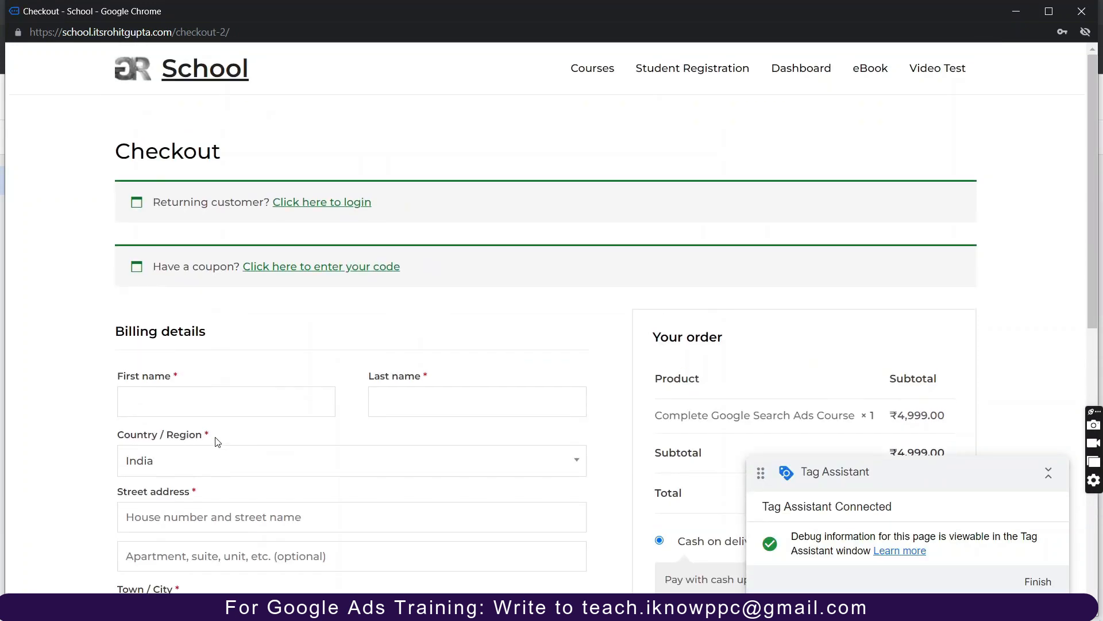
click(1016, 11)
click(551, 399)
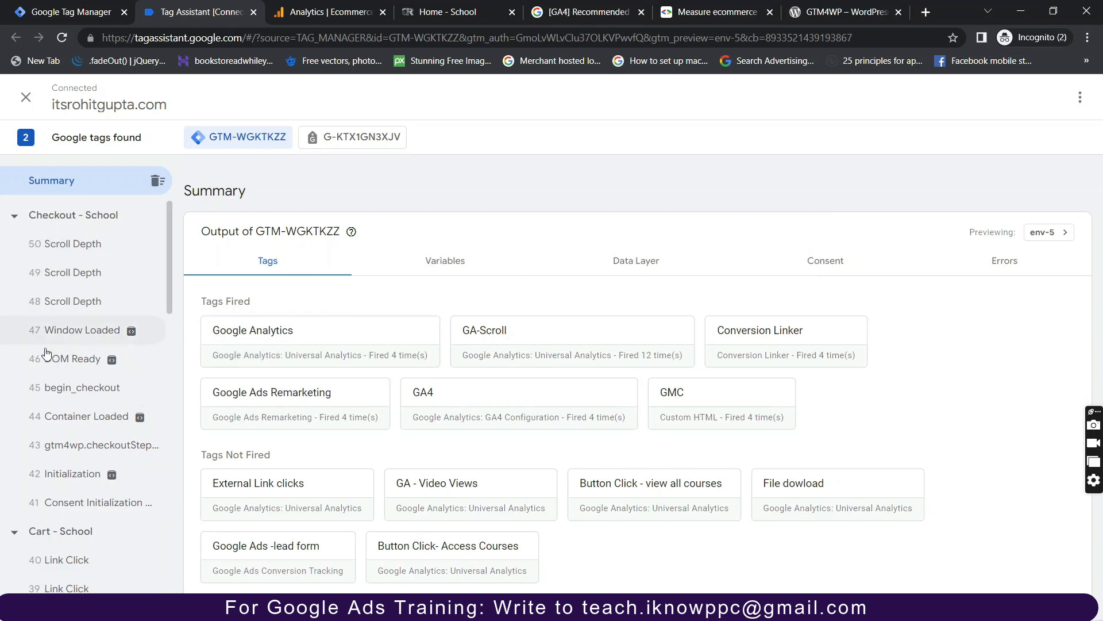
Inspect the begin_checkout dataLayer push, highlighting value 4999, the item name and price 4999.
click(84, 388)
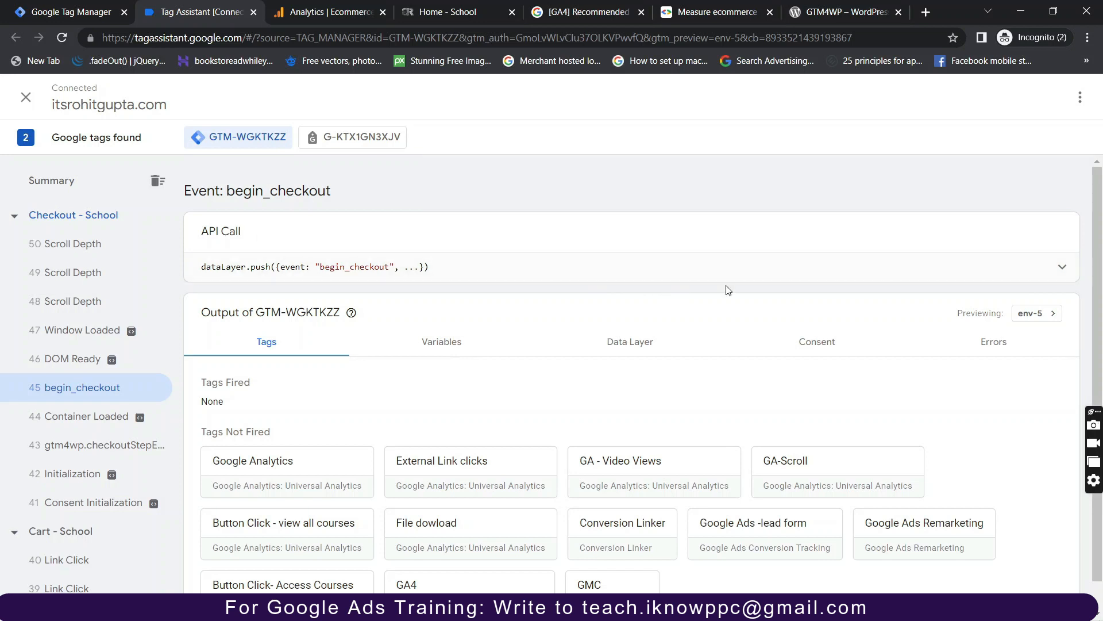
click(984, 267)
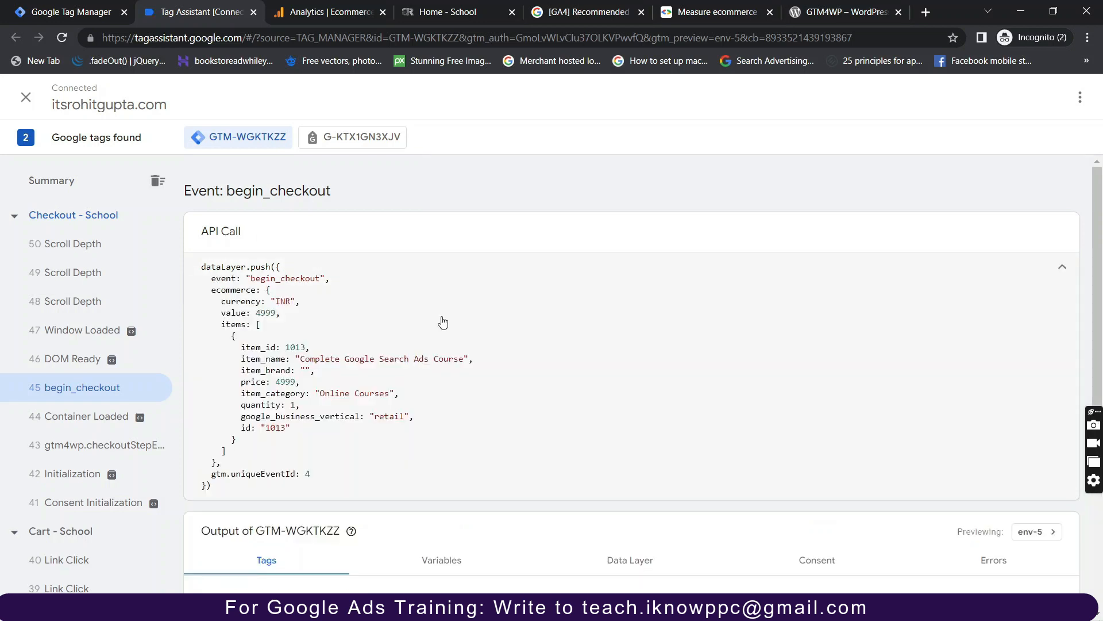
scroll(345, 299, down, 1)
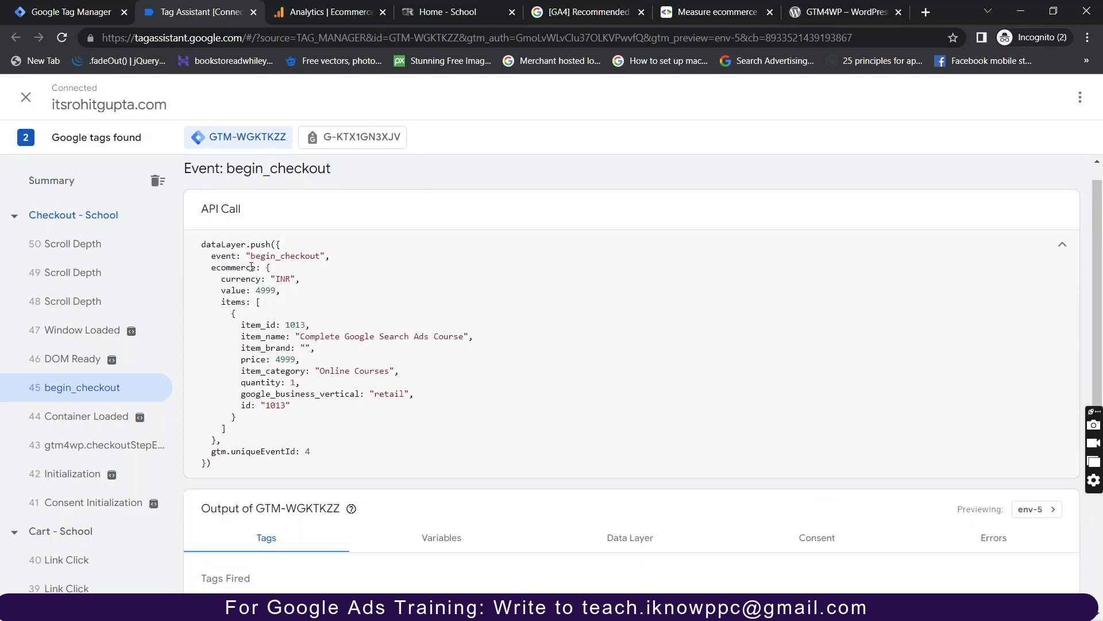
drag(251, 290, 283, 292)
drag(293, 334, 472, 335)
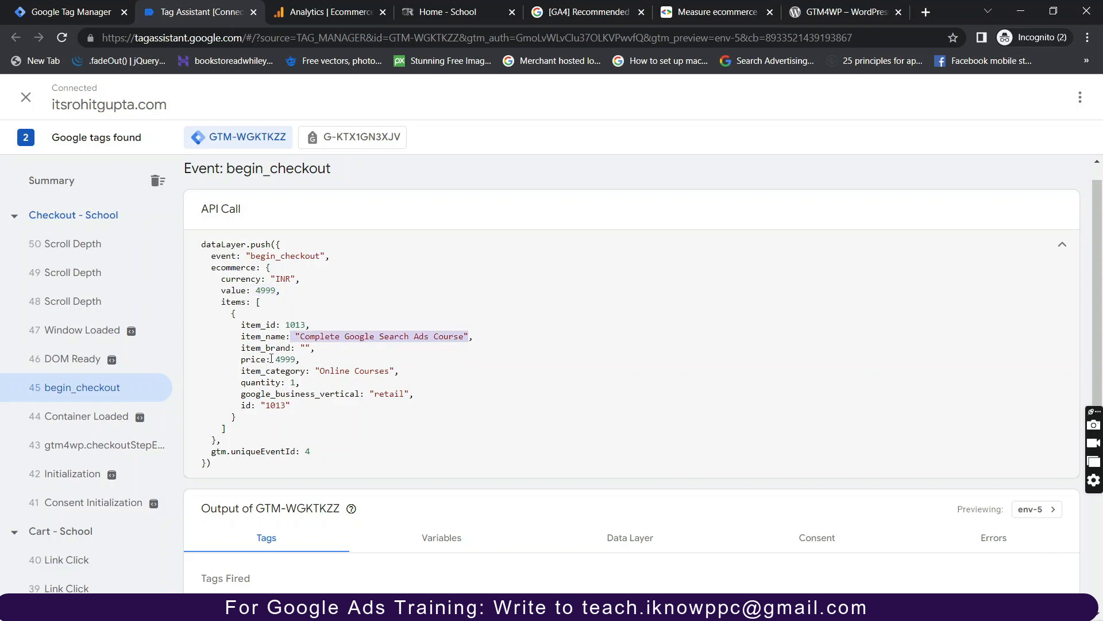
drag(272, 359, 300, 360)
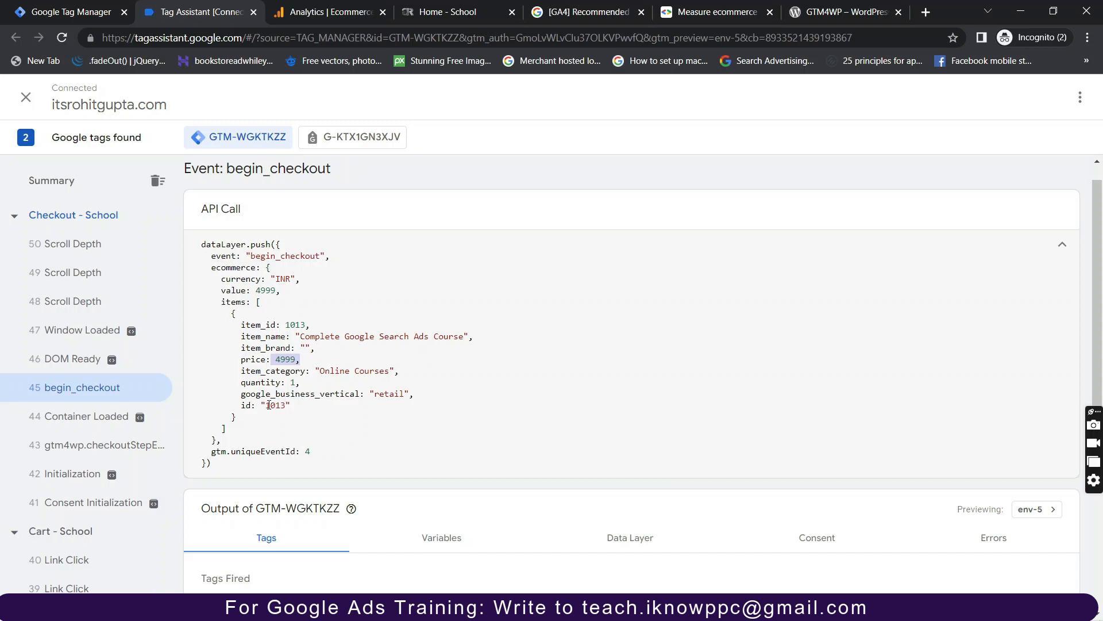
Check the empty Ecommerce purchases report, then close Tag Assistant and return to Tag Manager's tags.
click(328, 19)
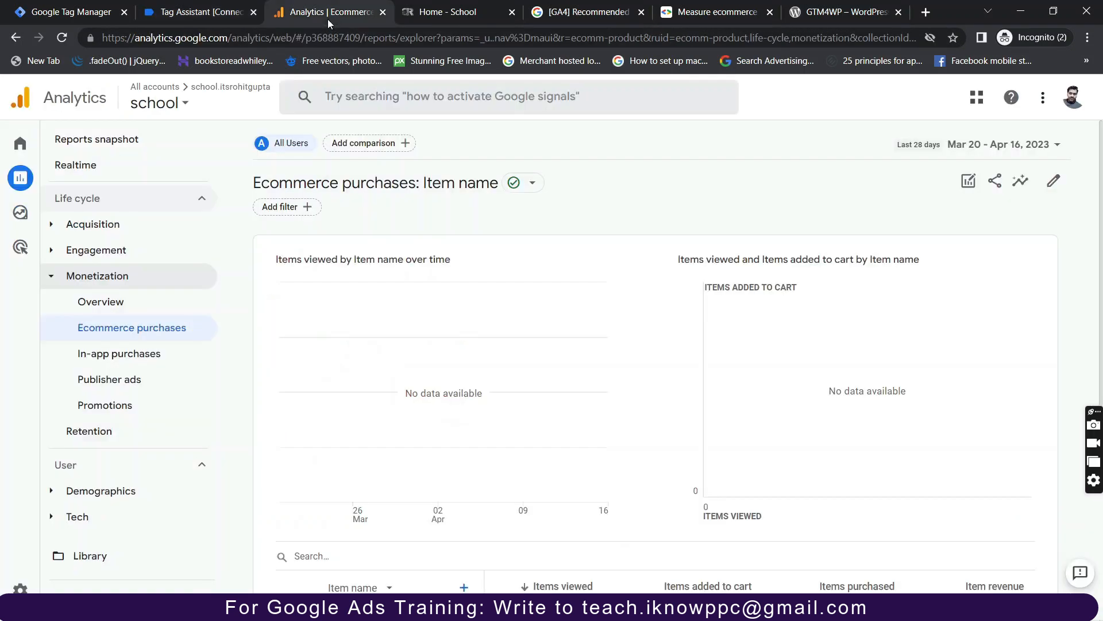
scroll(406, 391, down, 4)
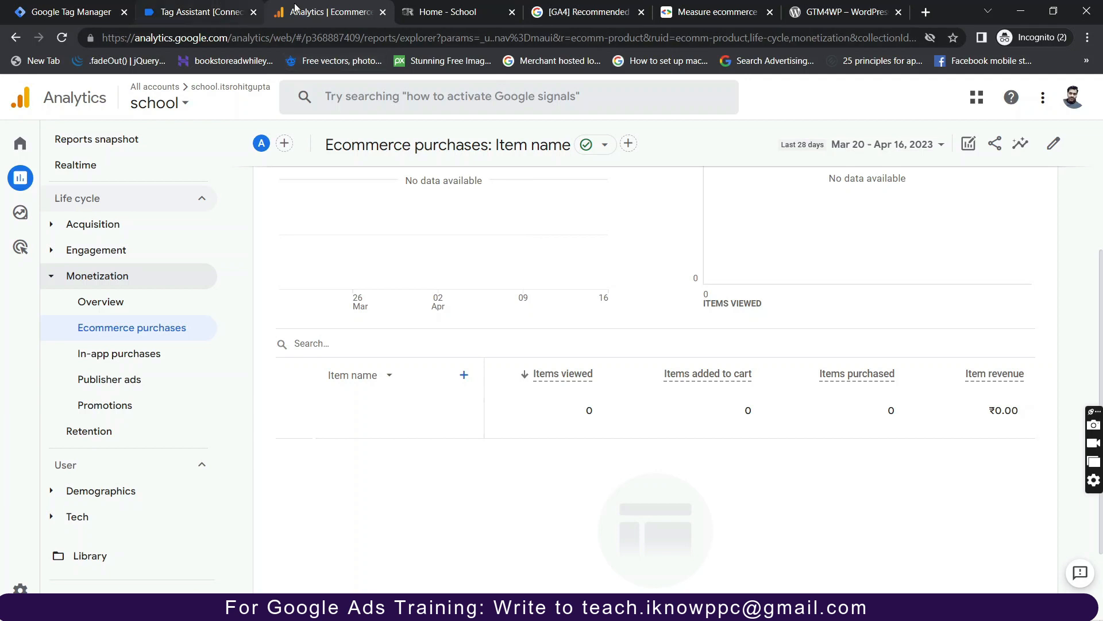
click(189, 16)
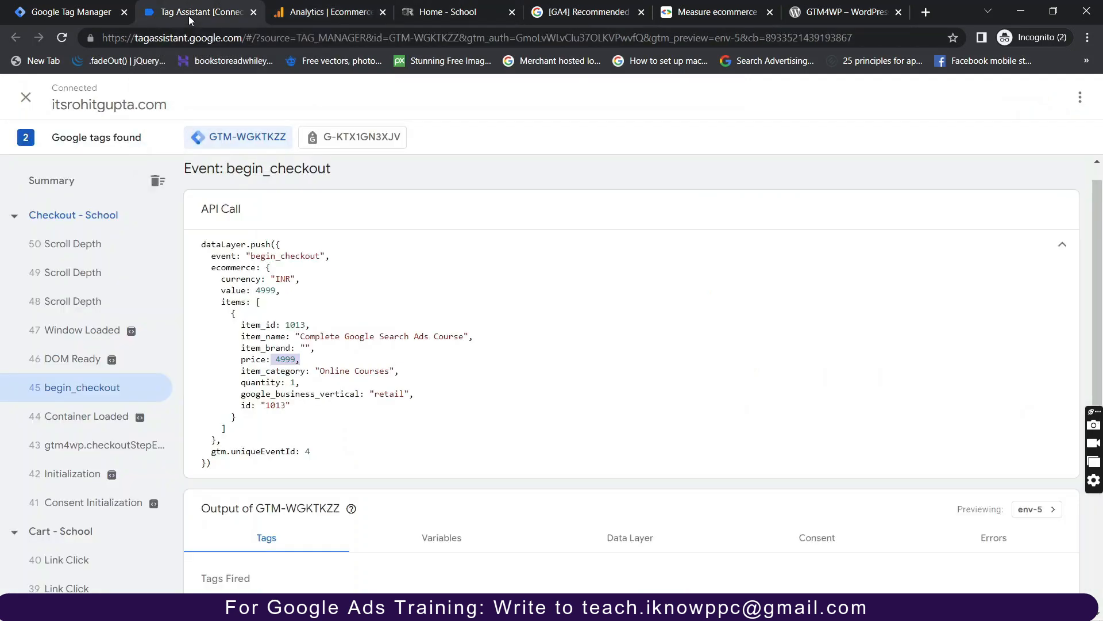
click(253, 12)
click(85, 17)
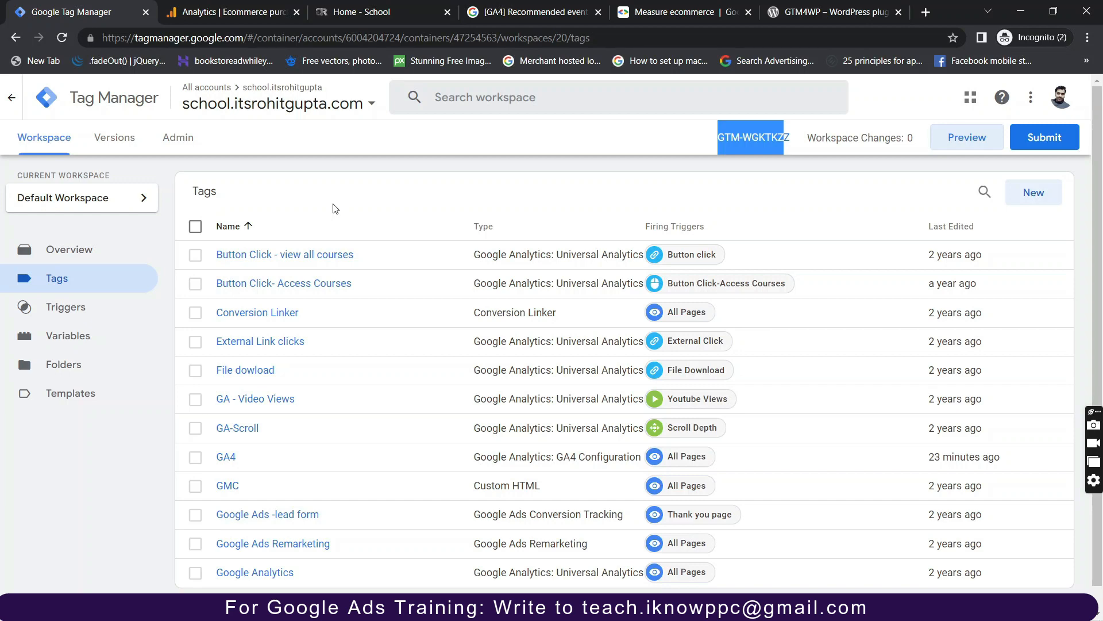
Cancel the workspace submission and create a new tag named 'ecommerce data'.
click(1041, 146)
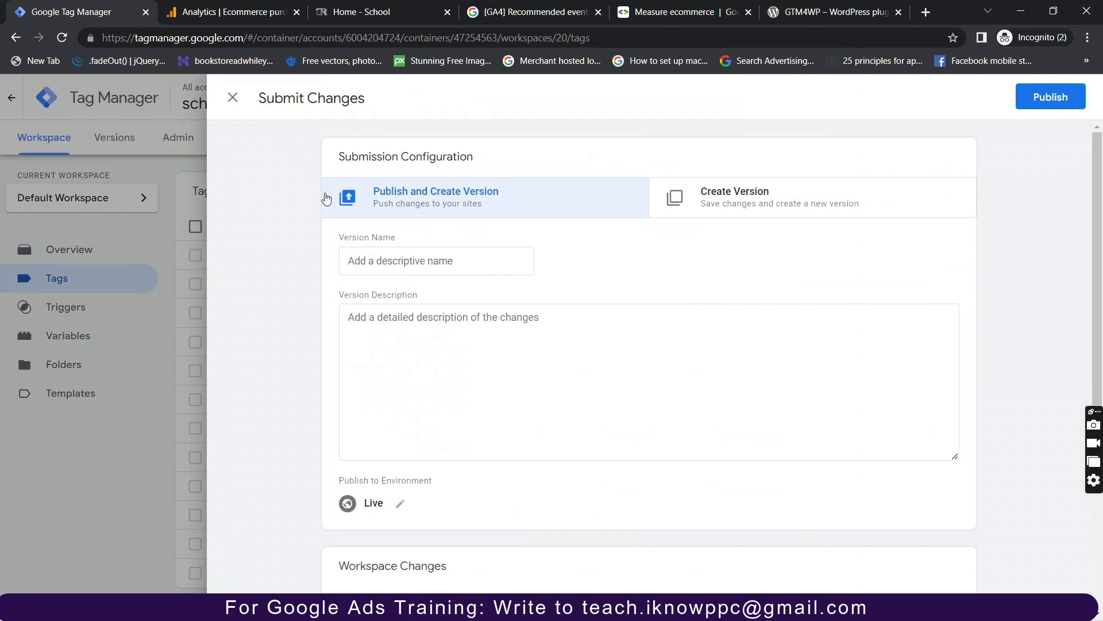
click(231, 100)
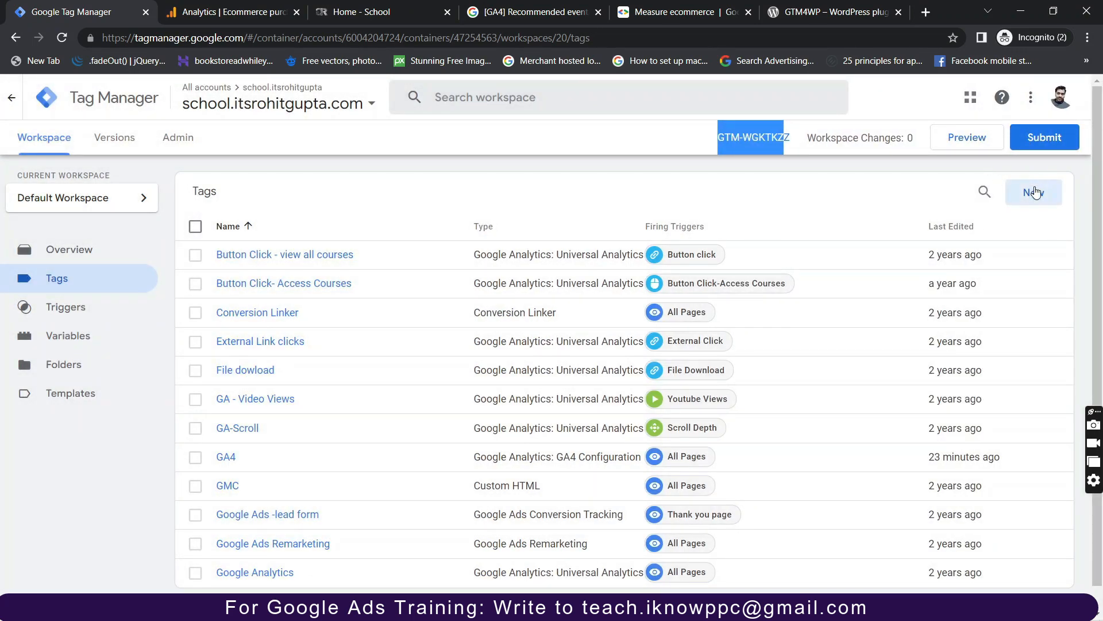
click(1034, 193)
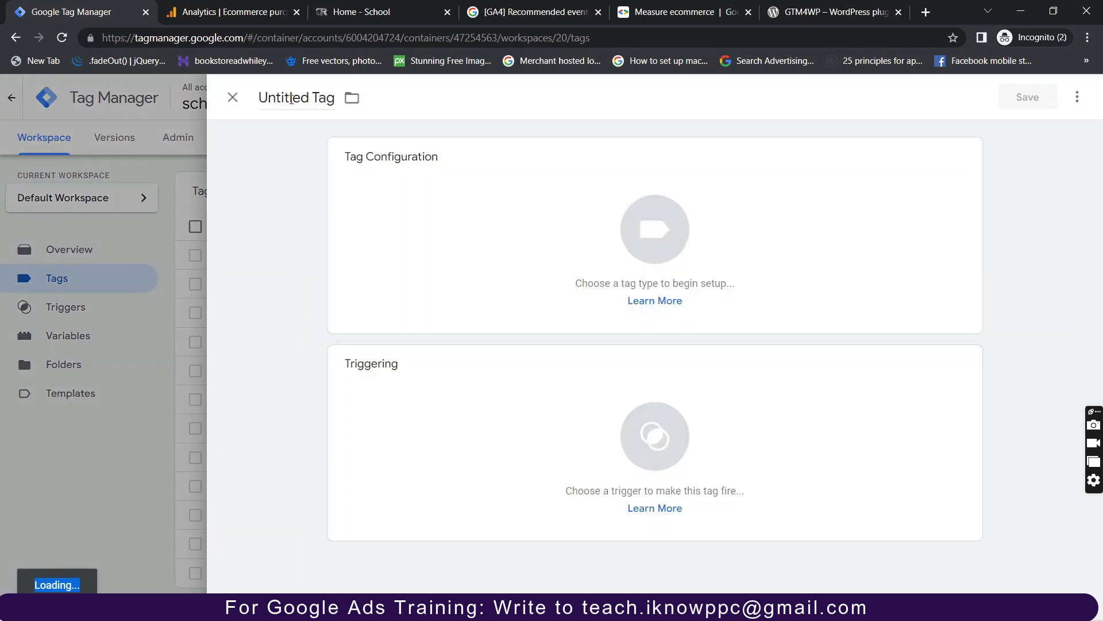
click(299, 98)
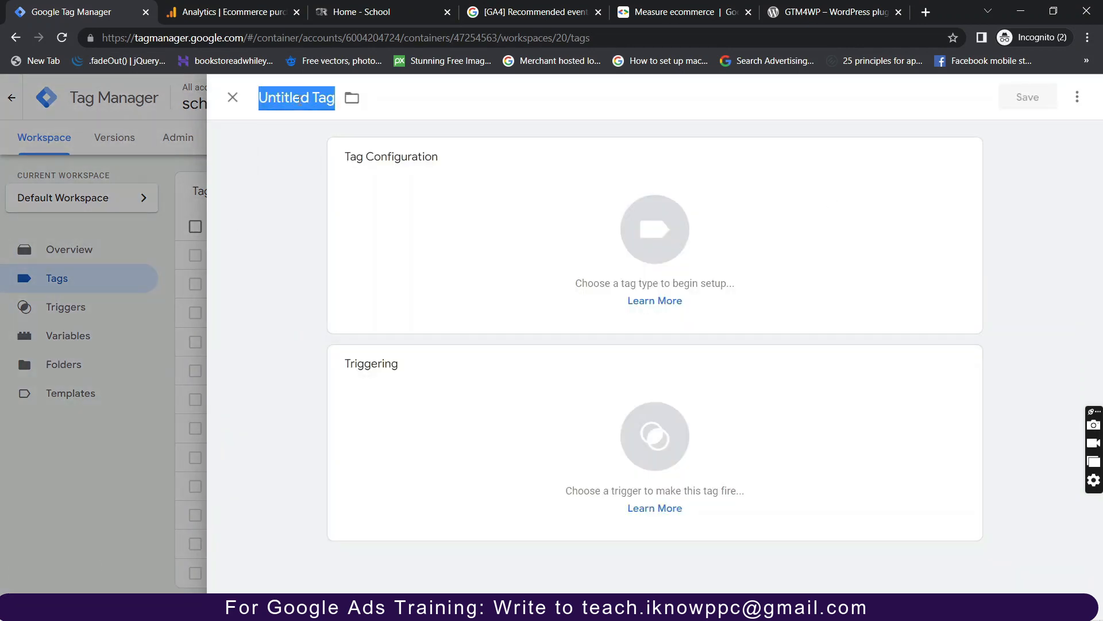
text(ecommer)
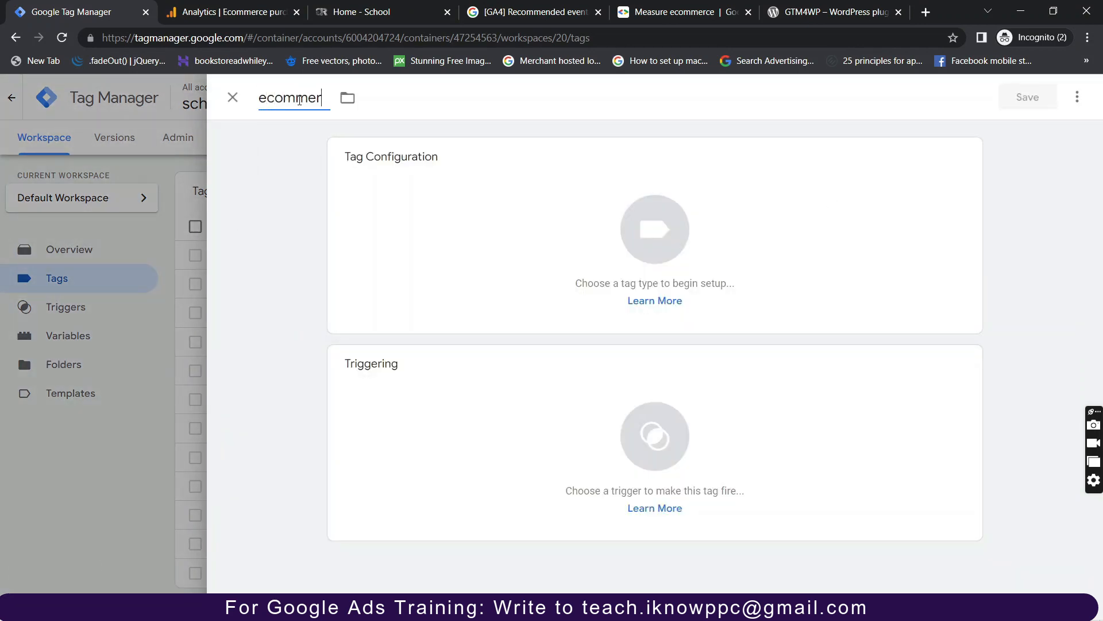
text(ce Purchase)
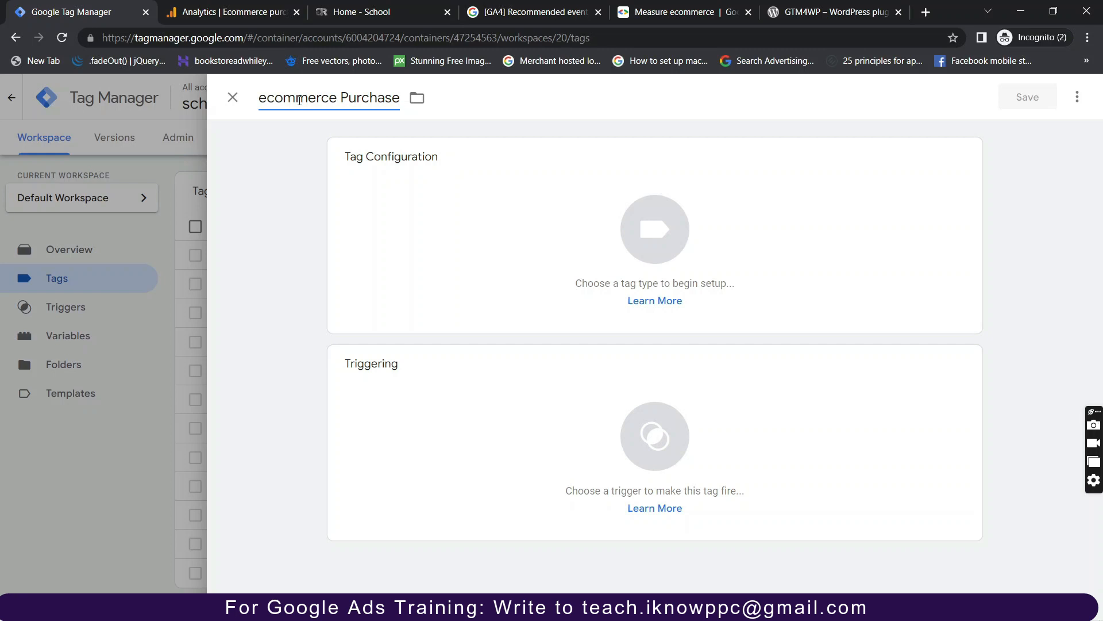
key(BackSpace)
key(BackSpace)
key(BackSpace)
key(BackSpace)
key(BackSpace)
key(BackSpace)
key(BackSpace)
key(BackSpace)
text(d)
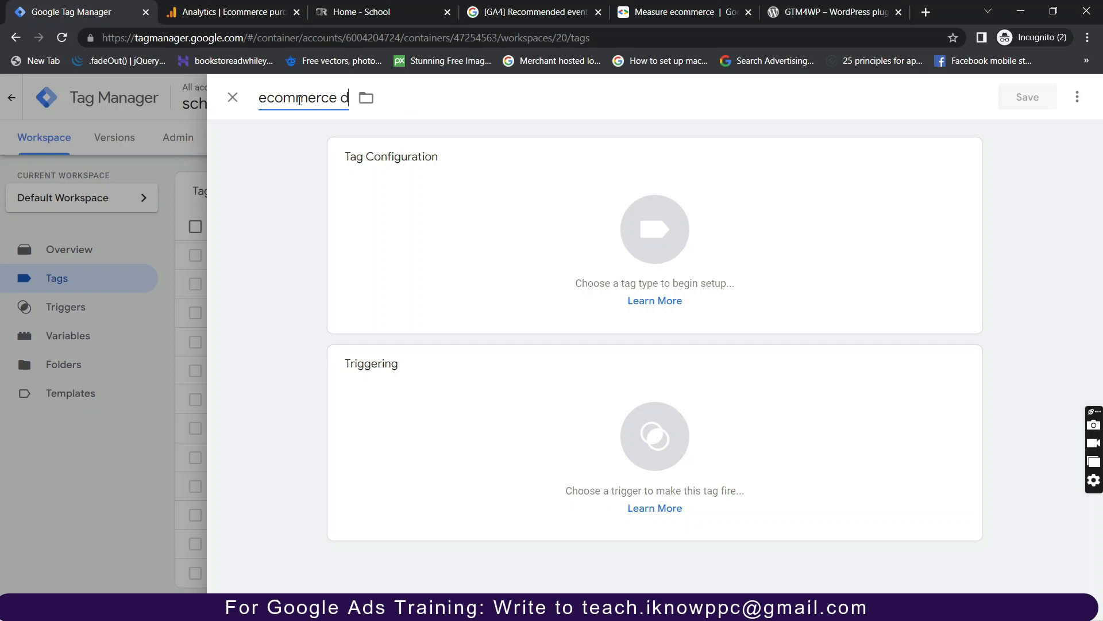
text(ata)
Make the tag a GA4 Event linked to the GA4 configuration tag, with {{Event}} as event name.
click(579, 239)
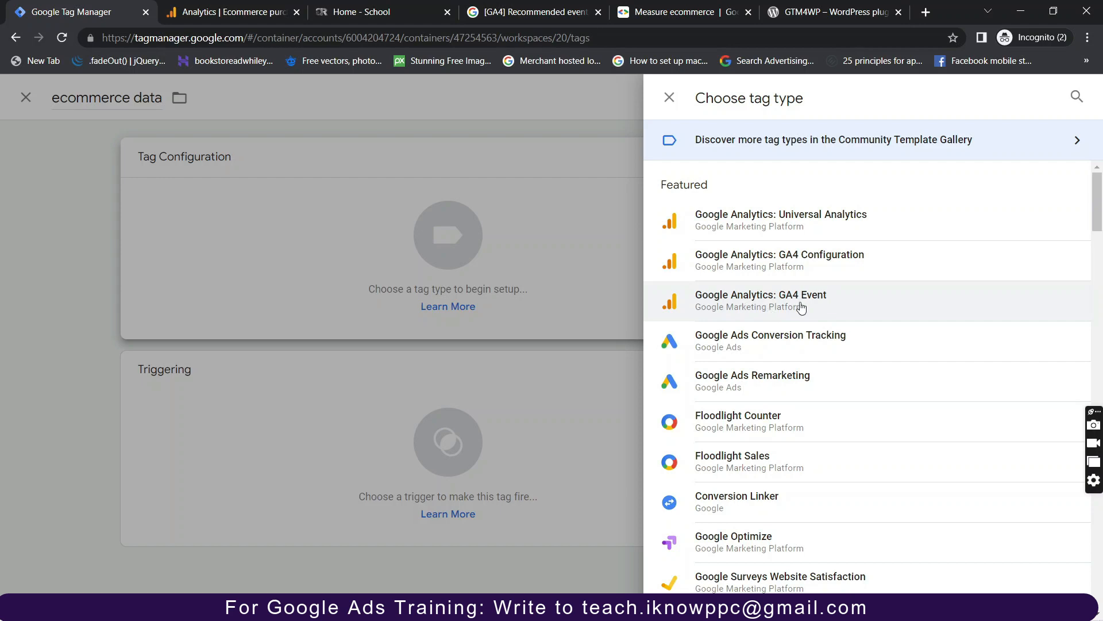
click(801, 307)
click(412, 306)
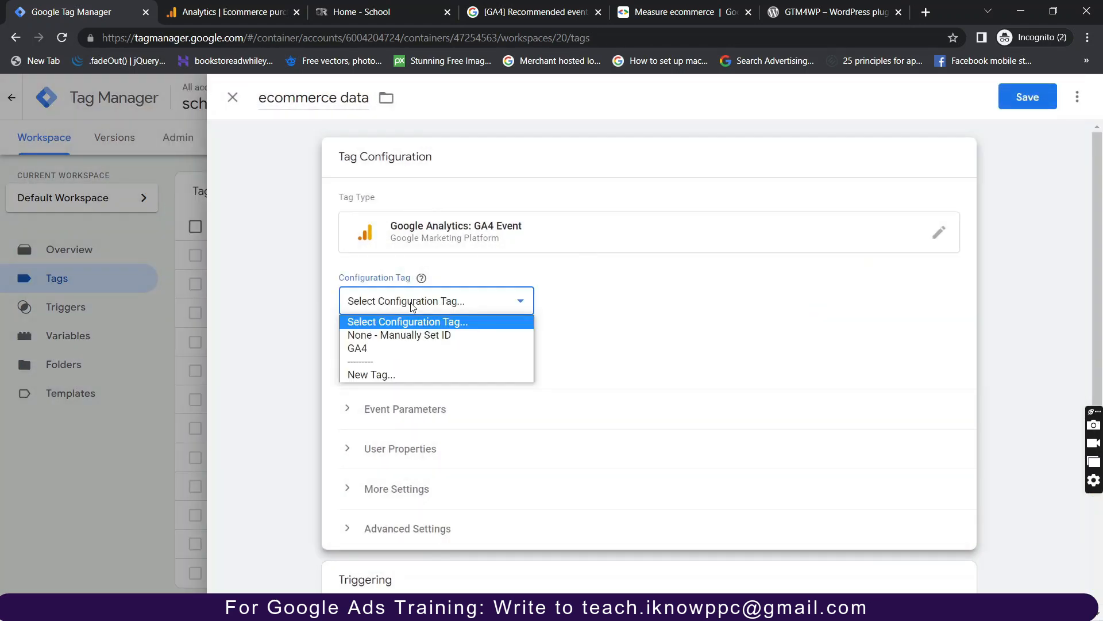
click(381, 349)
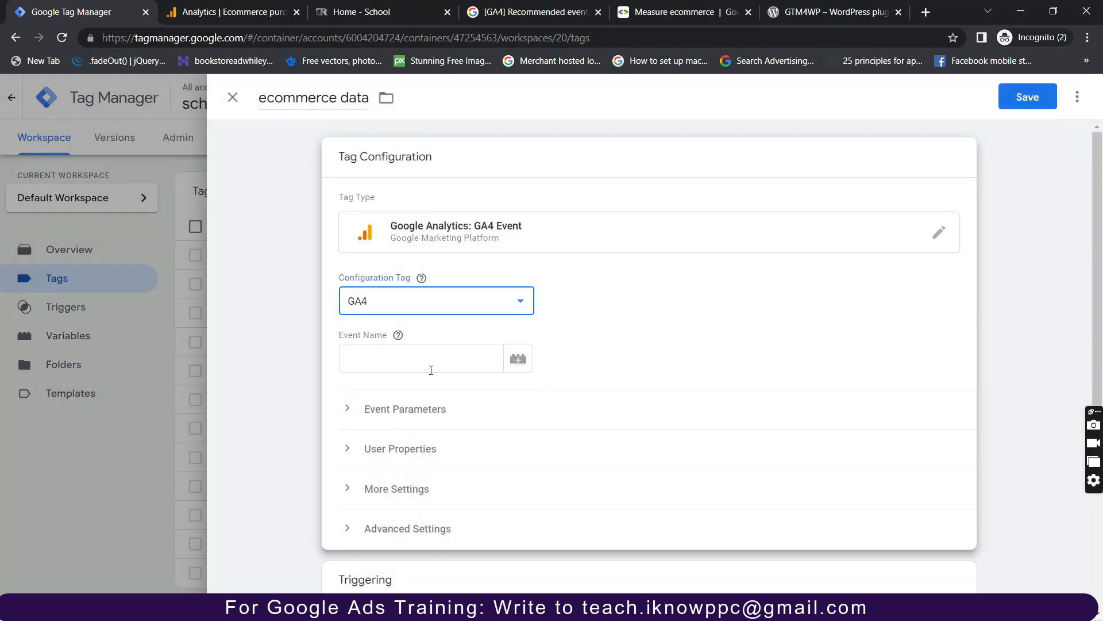
click(400, 366)
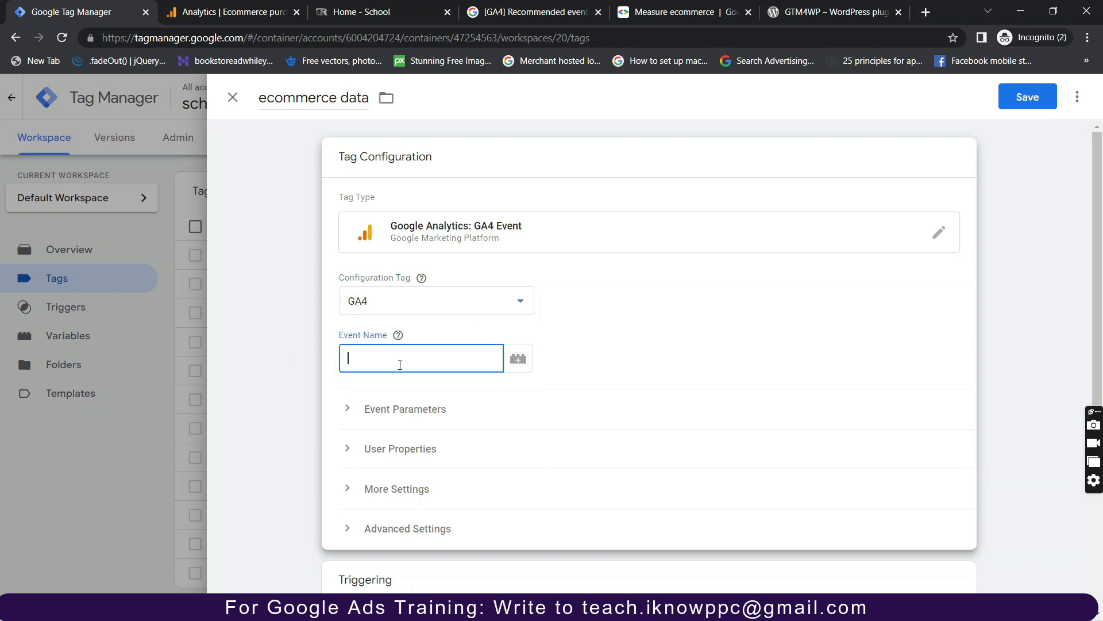
click(519, 361)
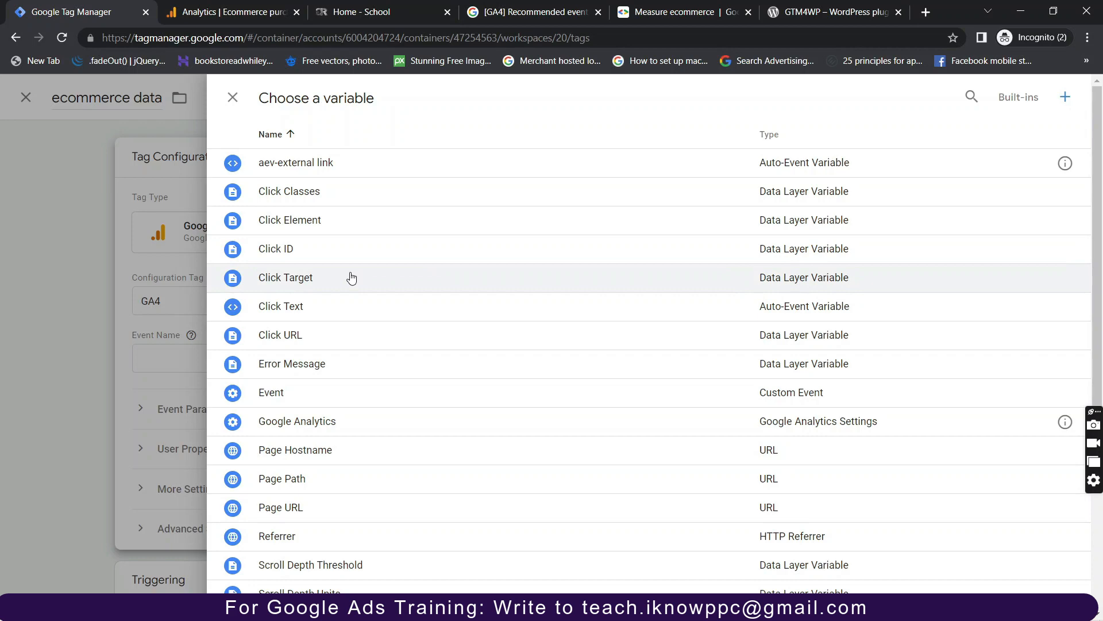
click(320, 396)
Enable Send Ecommerce data from the Data Layer under Advanced Settings > More Settings.
scroll(425, 368, down, 2)
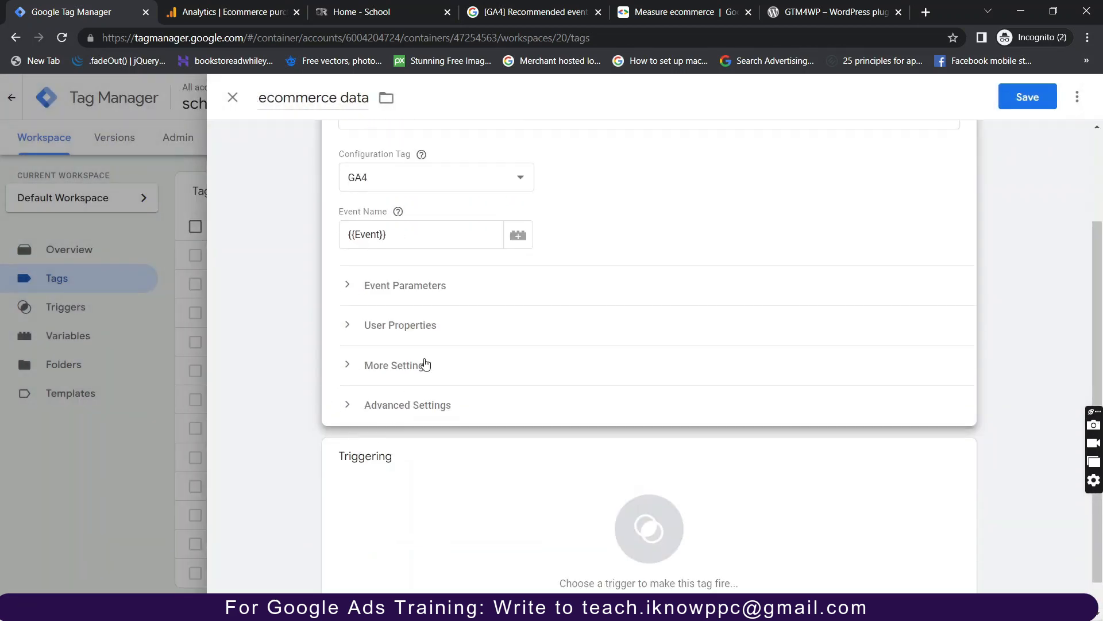
click(353, 408)
scroll(352, 409, down, 2)
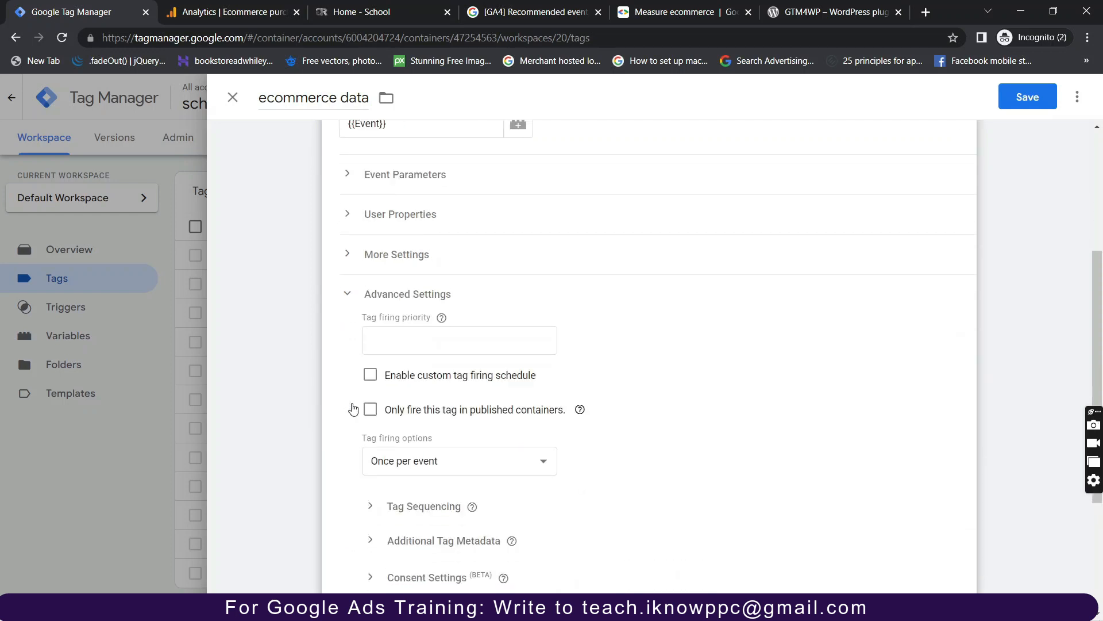
click(366, 253)
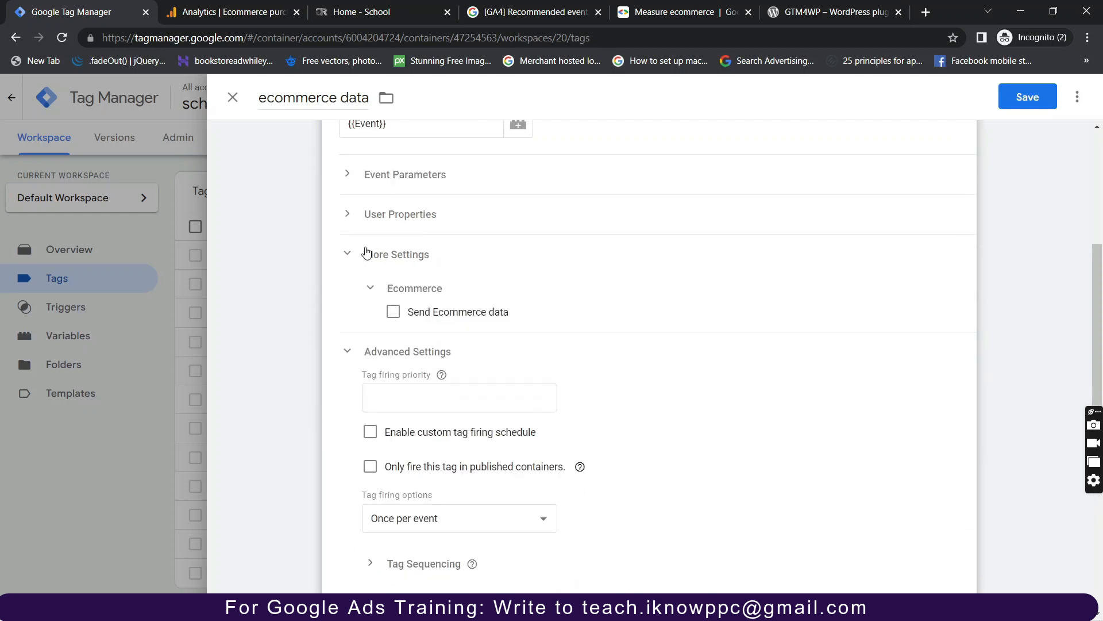
click(392, 312)
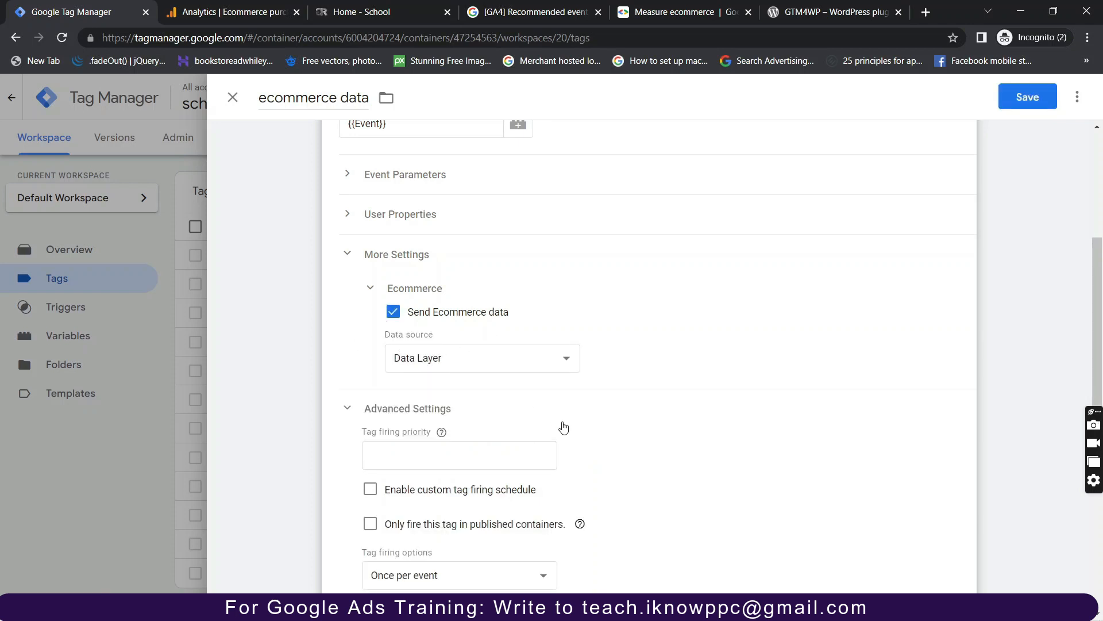
scroll(561, 426, down, 5)
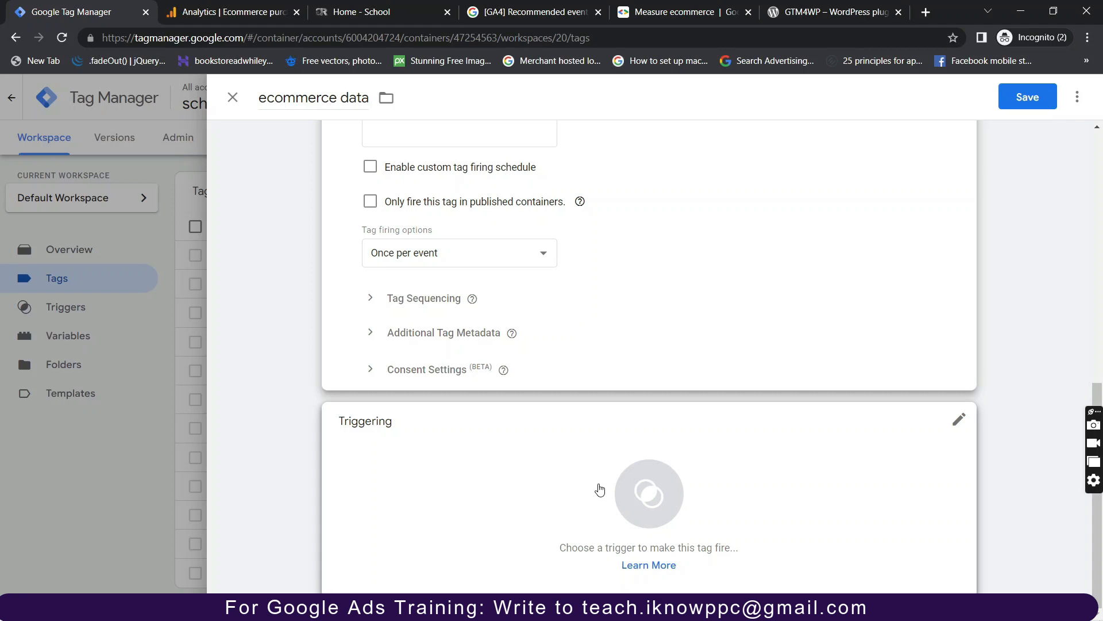
Add a new Custom Event trigger named 'ecommerce data trigger' to the tag.
click(600, 490)
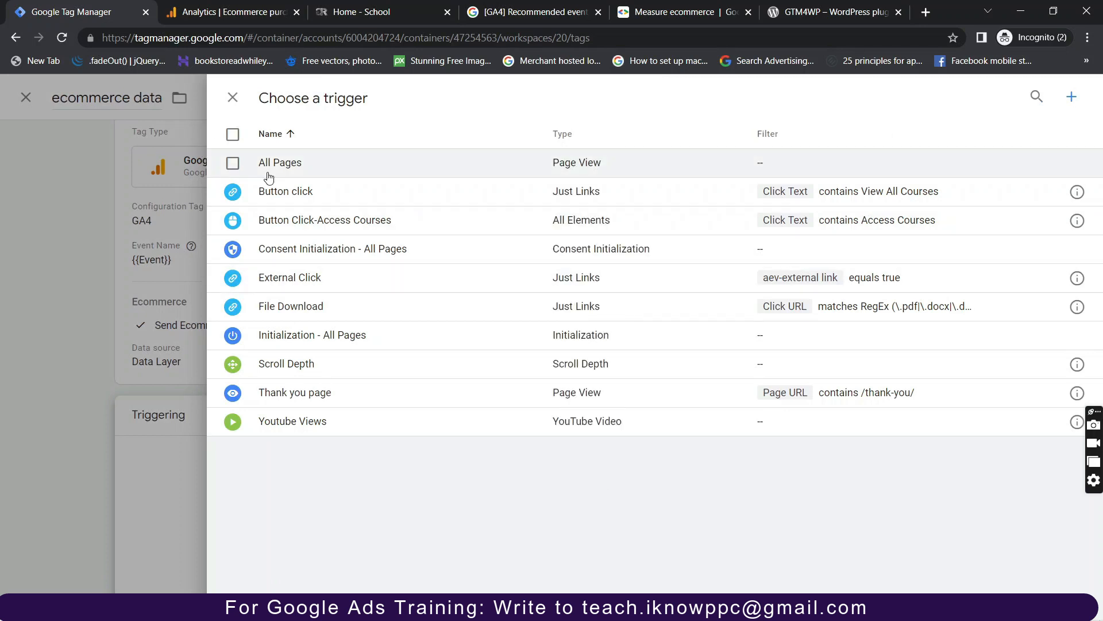
click(1072, 101)
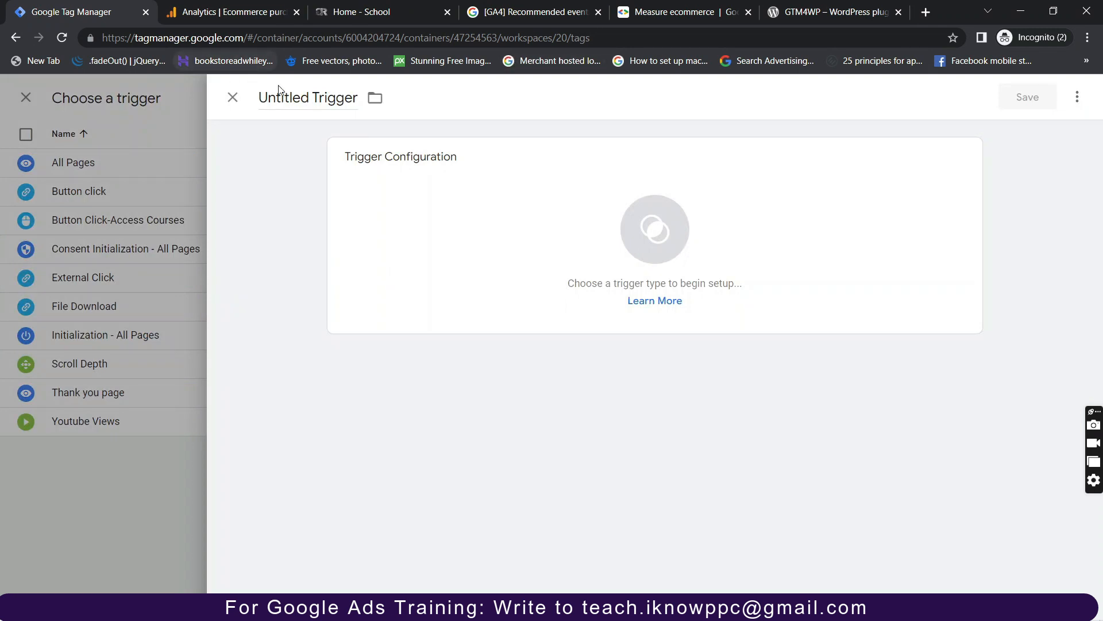
triple_click(297, 98)
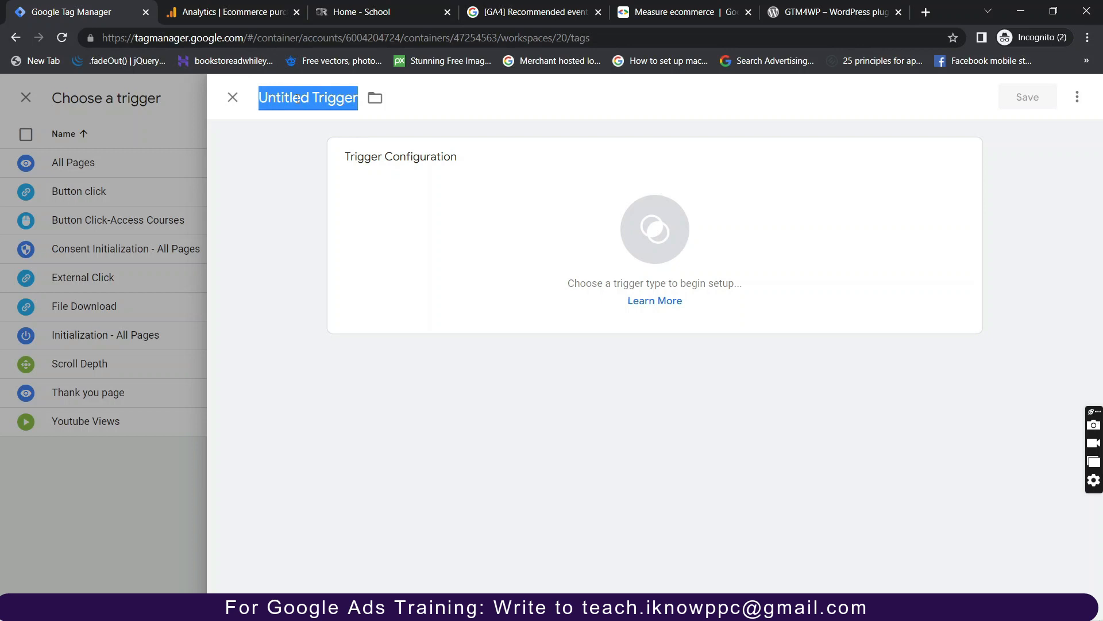
text(ecommerce)
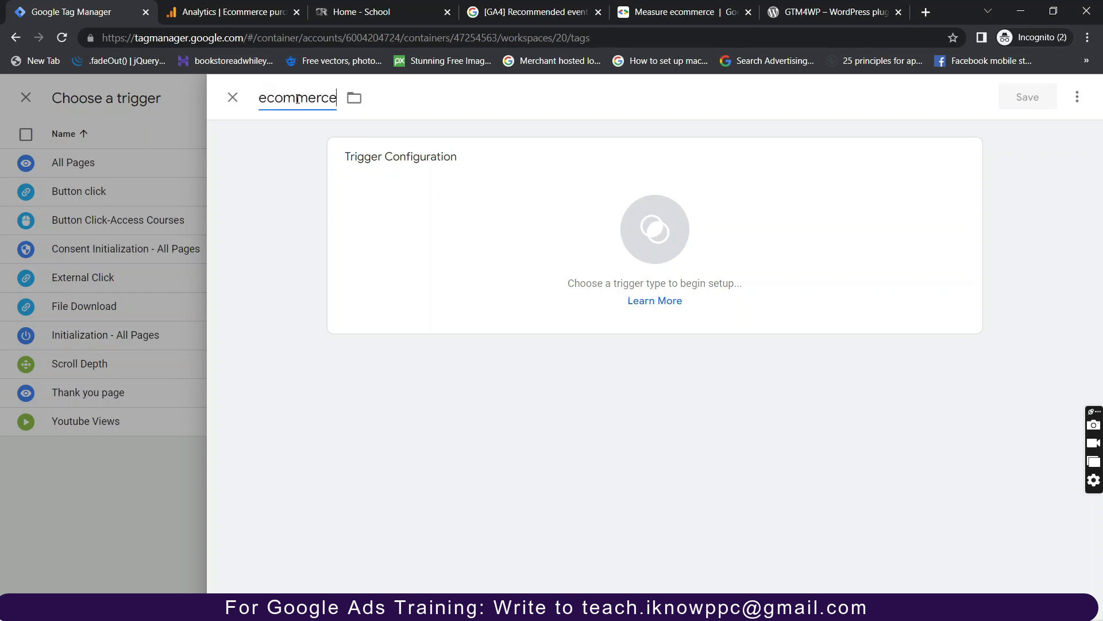
text( data trigger)
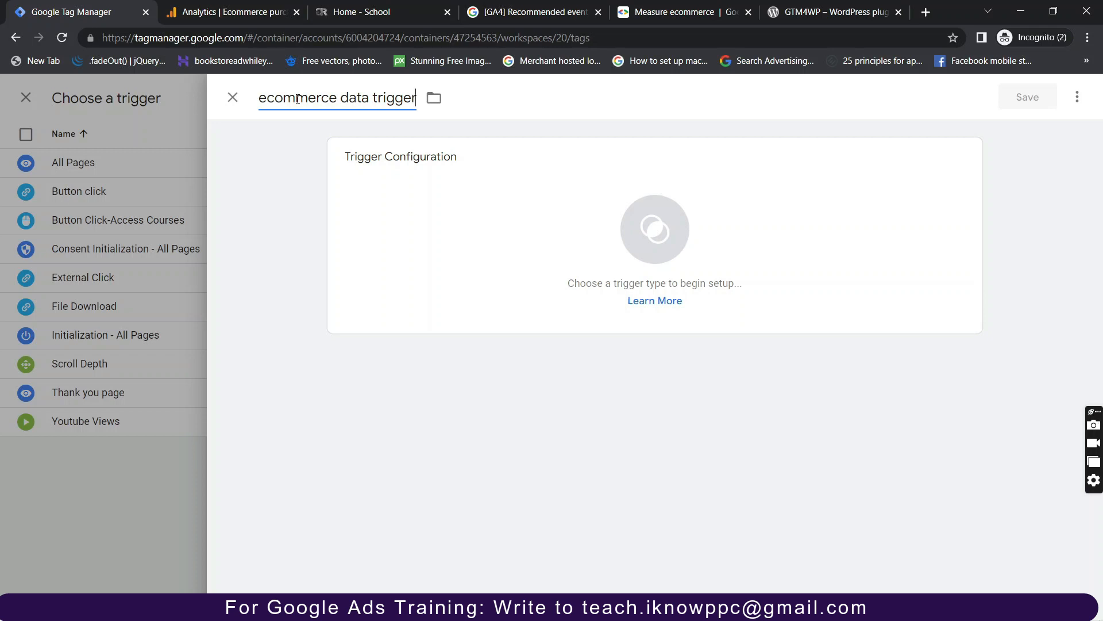
click(573, 215)
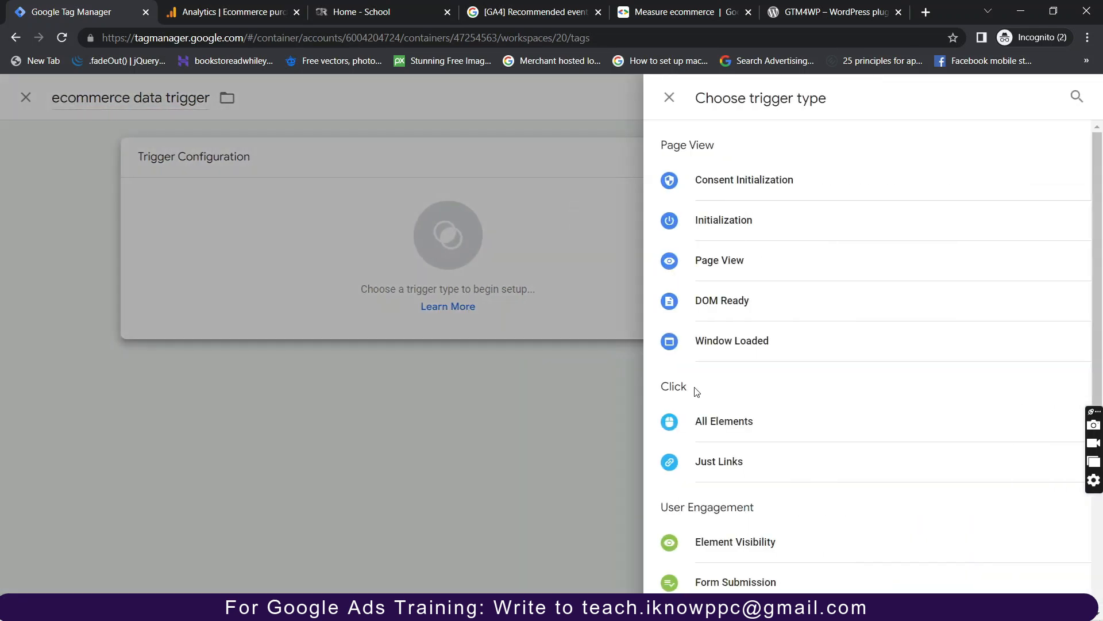
scroll(698, 394, down, 5)
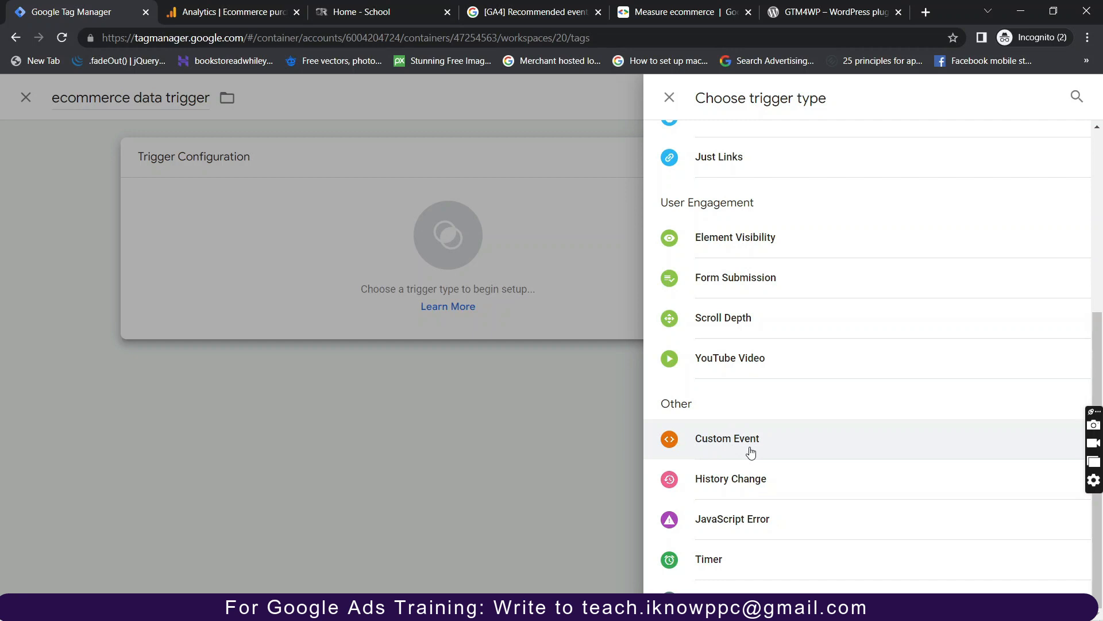
click(751, 452)
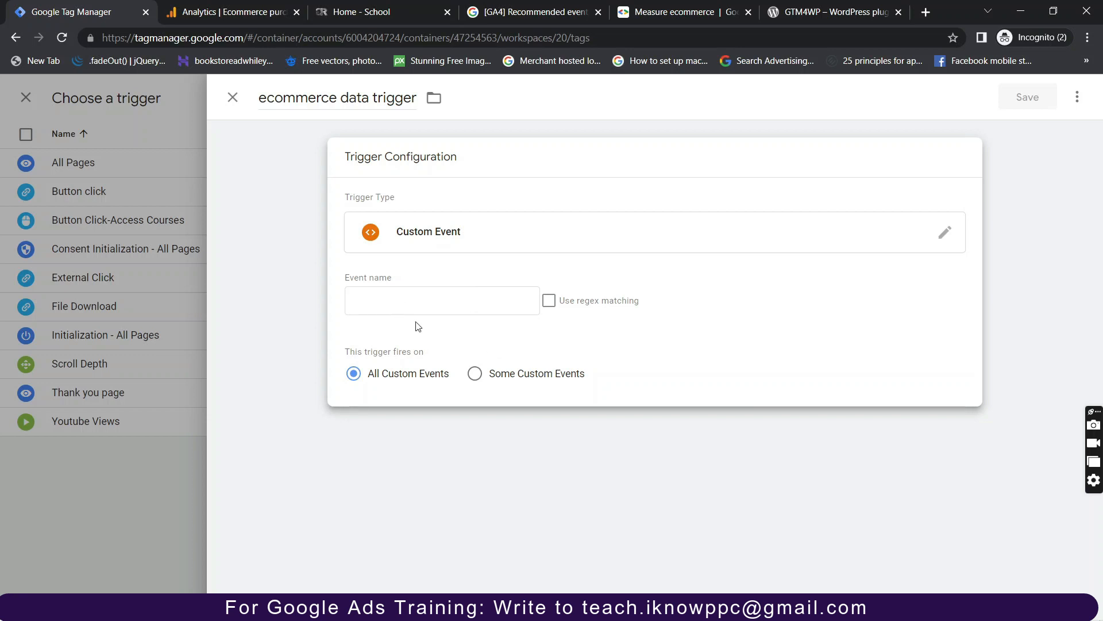
click(444, 297)
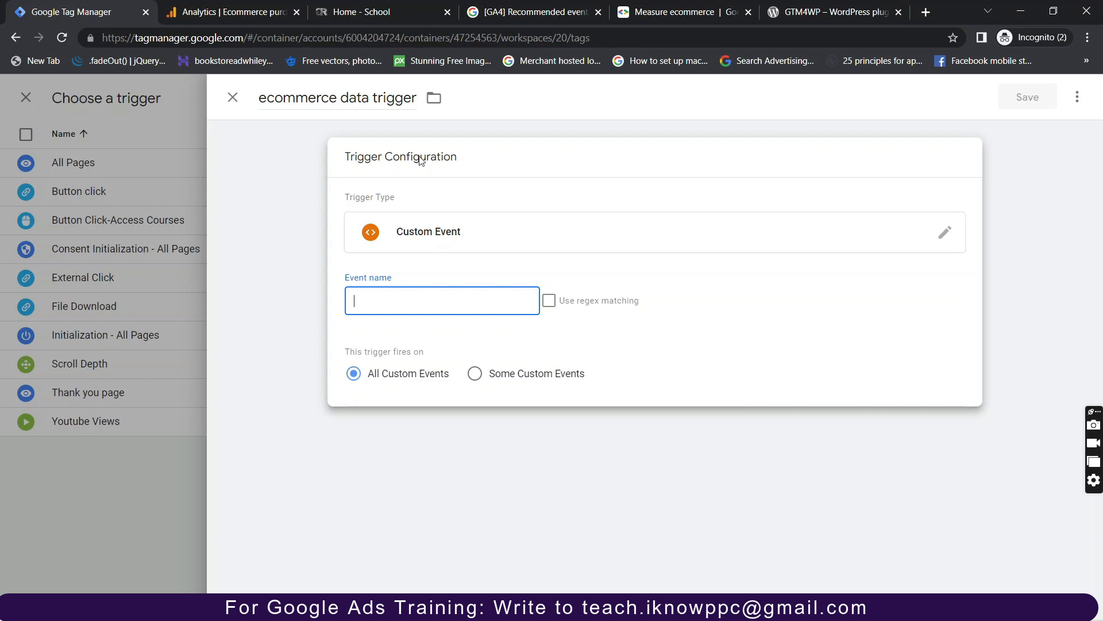
Look up GA4 recommended ecommerce events and copy view_item from the events table.
click(535, 12)
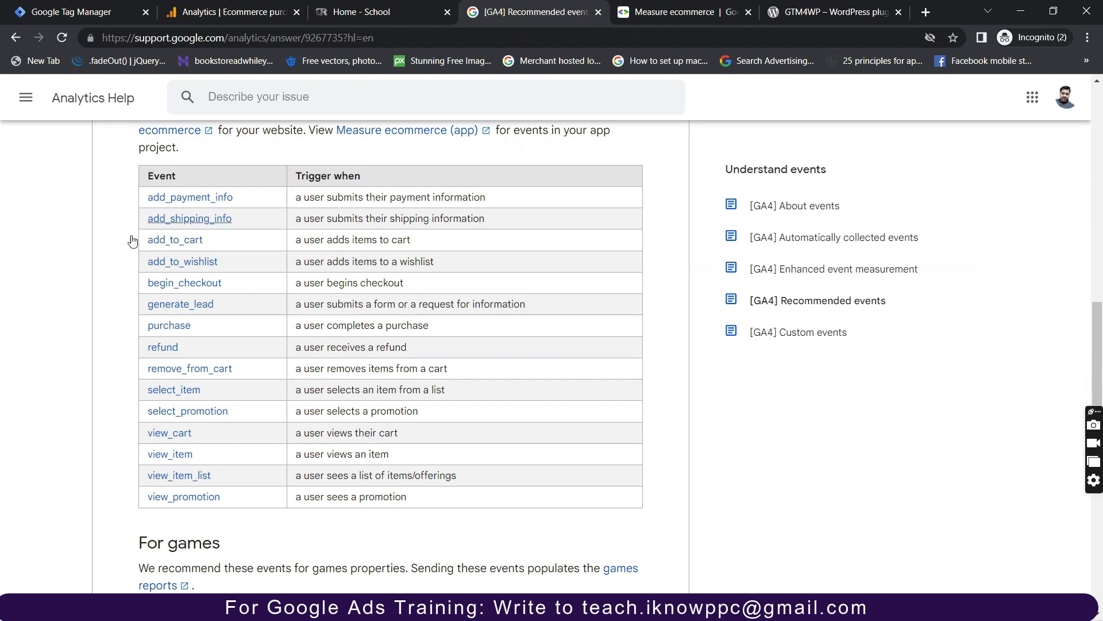
scroll(204, 220, up, 1)
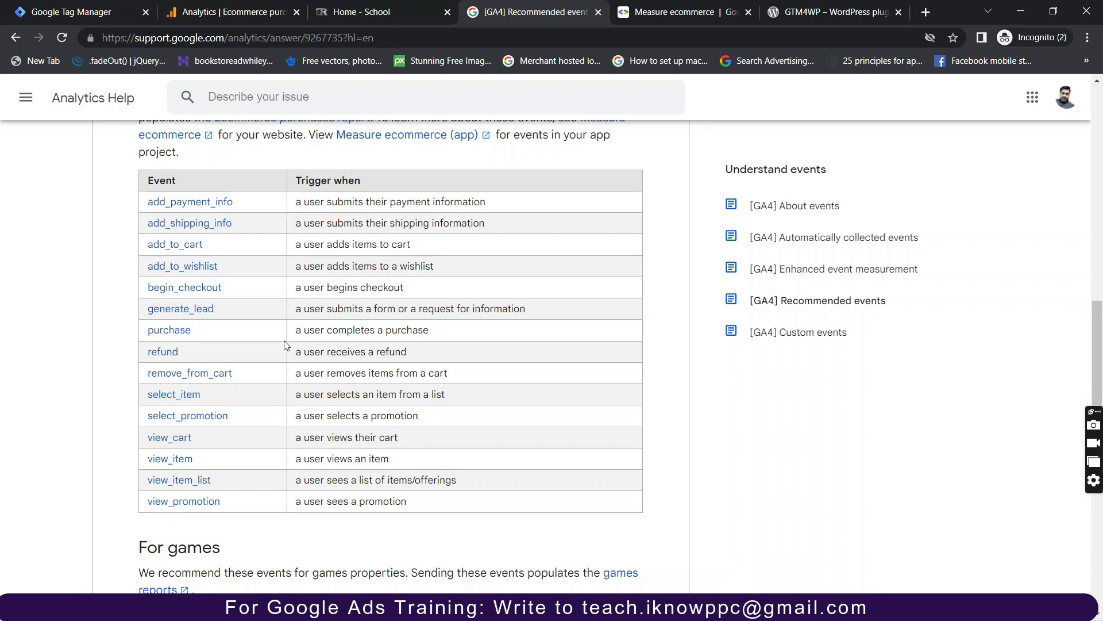
click(94, 18)
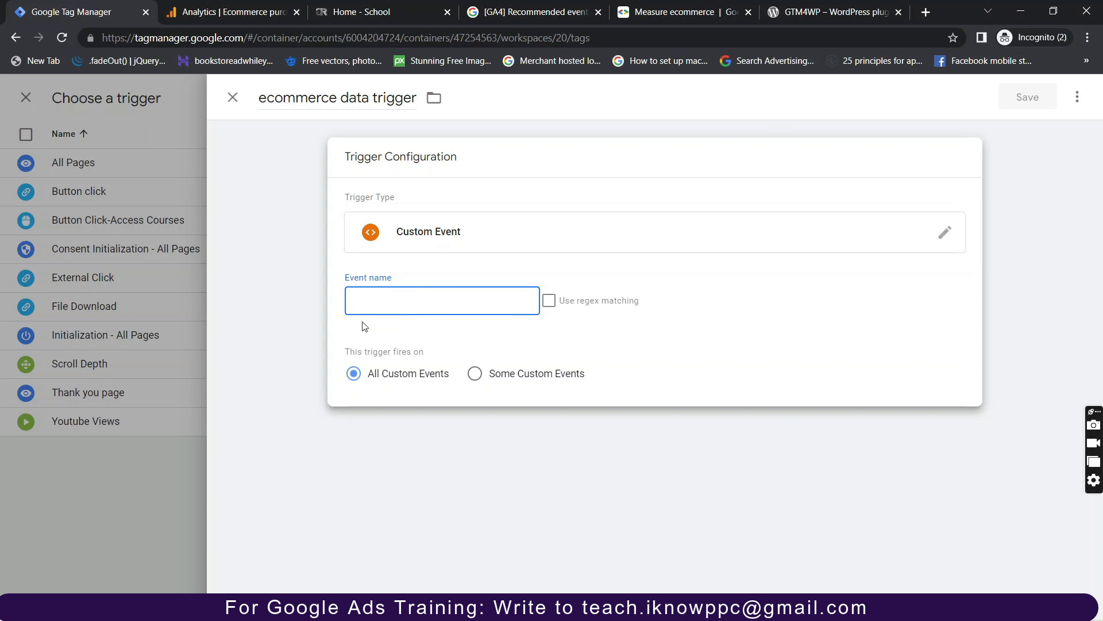
click(580, 17)
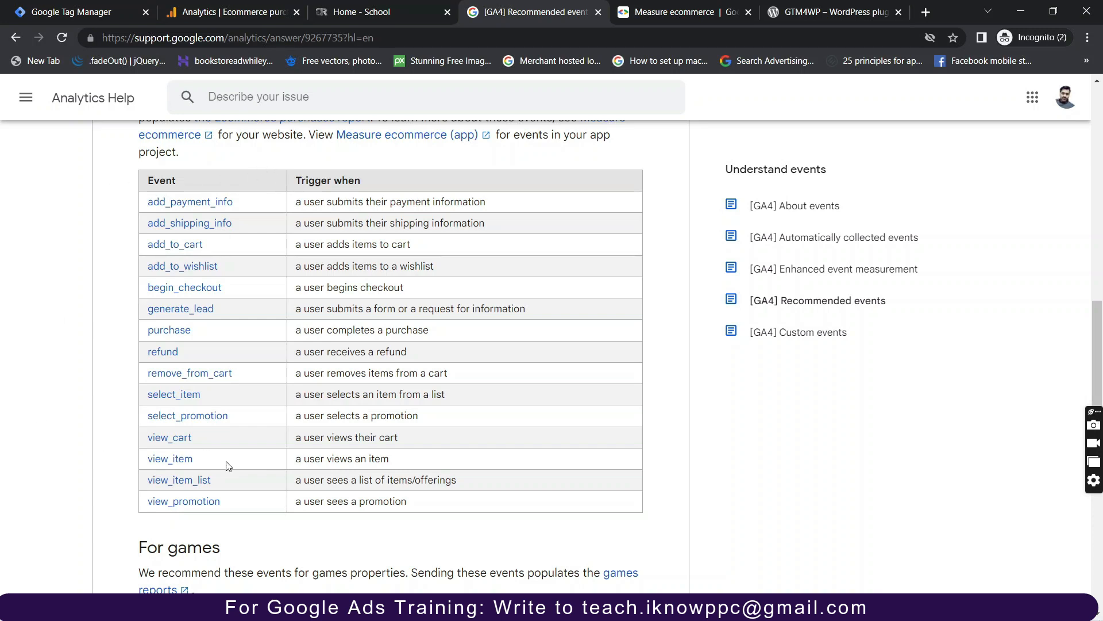
click(268, 13)
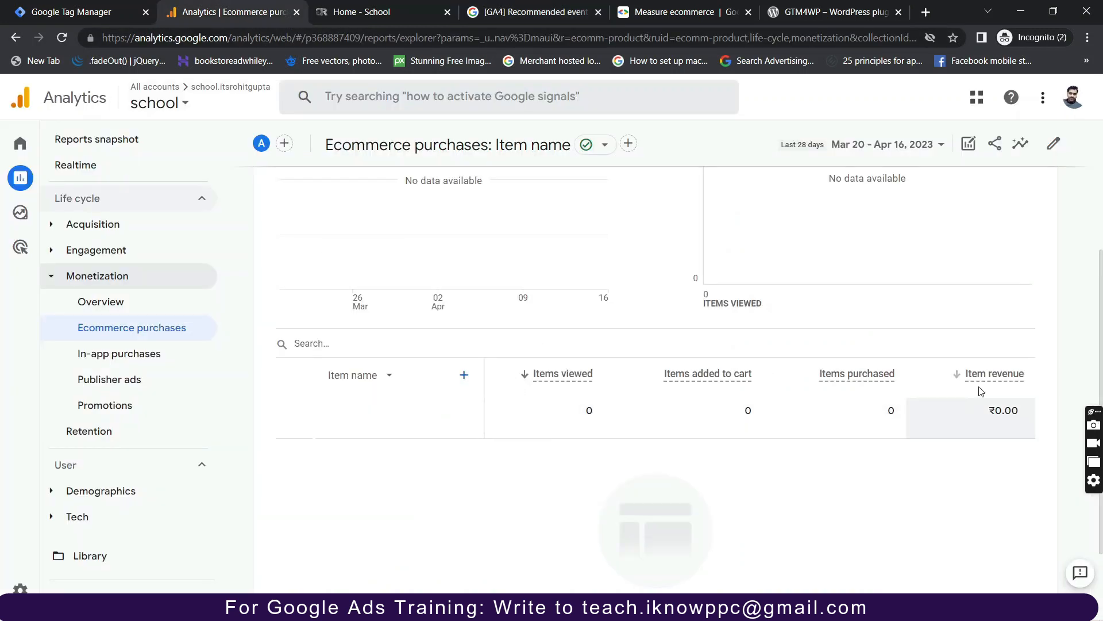
click(536, 16)
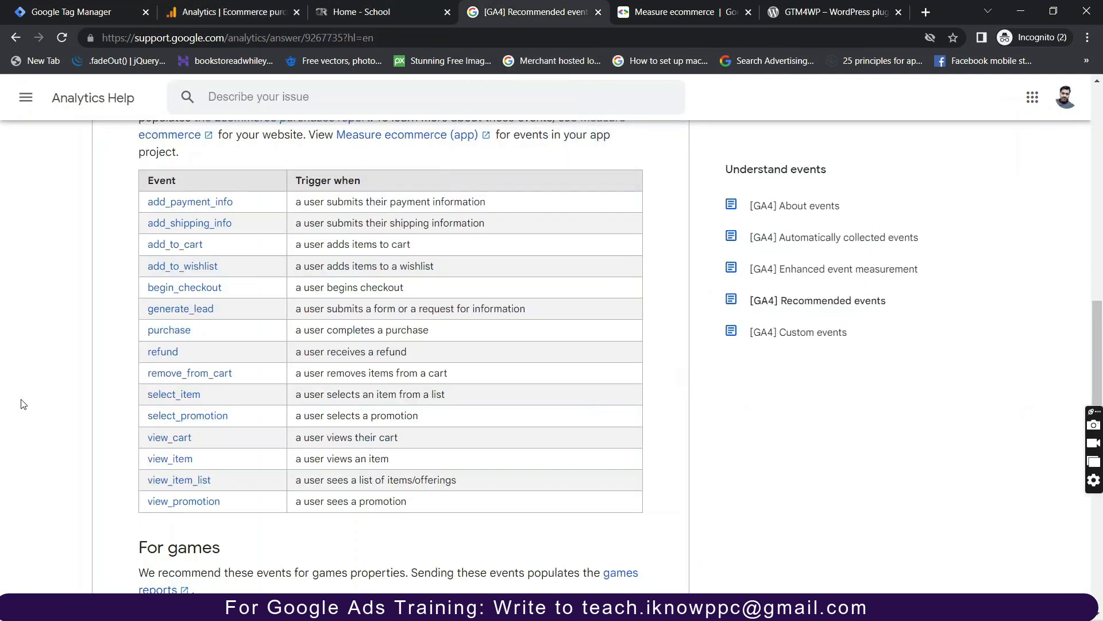
drag(197, 459, 147, 467)
key(ctrl+c)
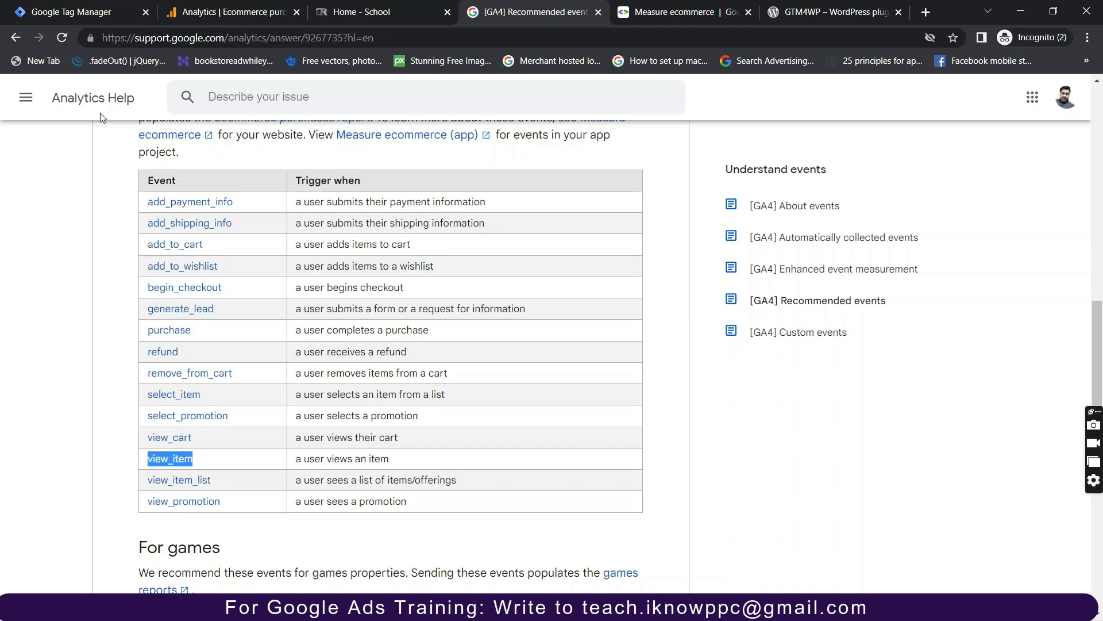
click(106, 7)
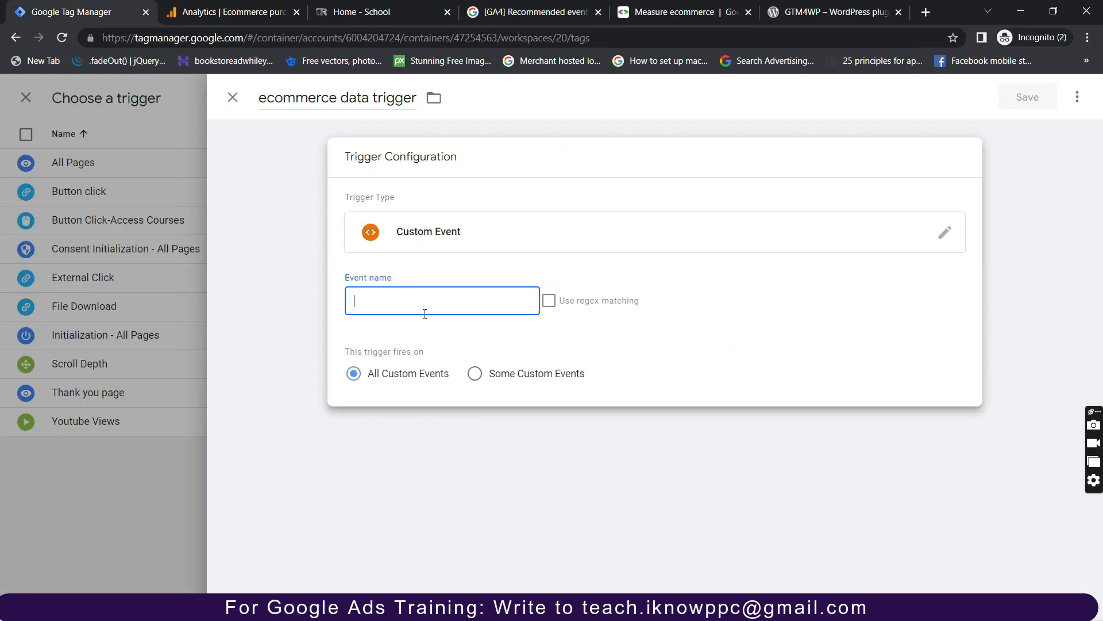
Paste view_item as a regex Event name and append view_item_list.
key(ctrl+v)
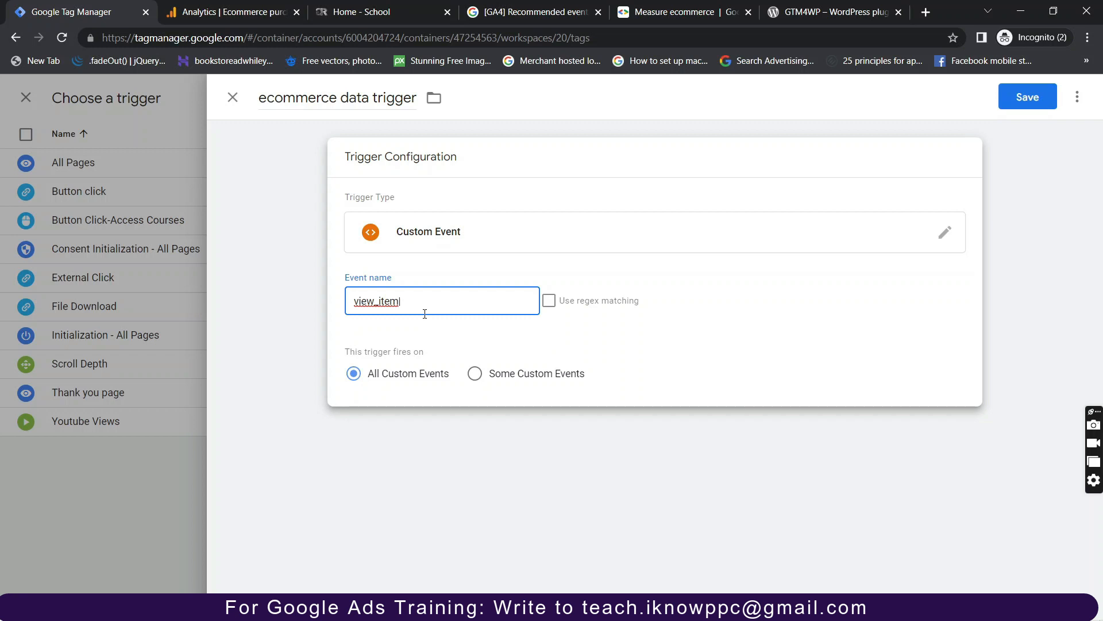
click(549, 305)
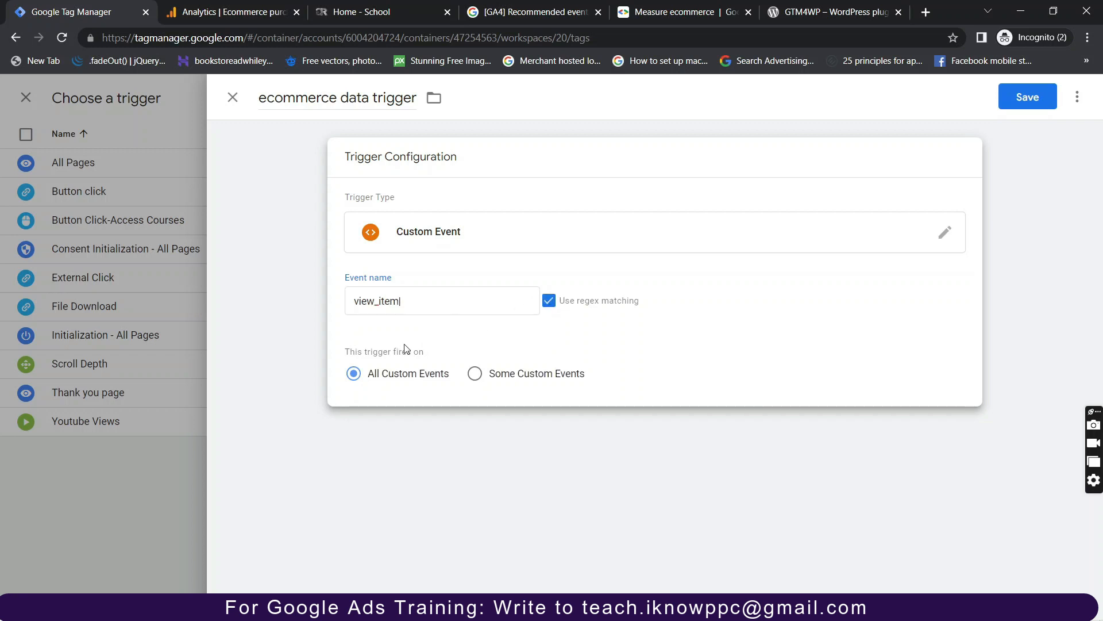
click(407, 305)
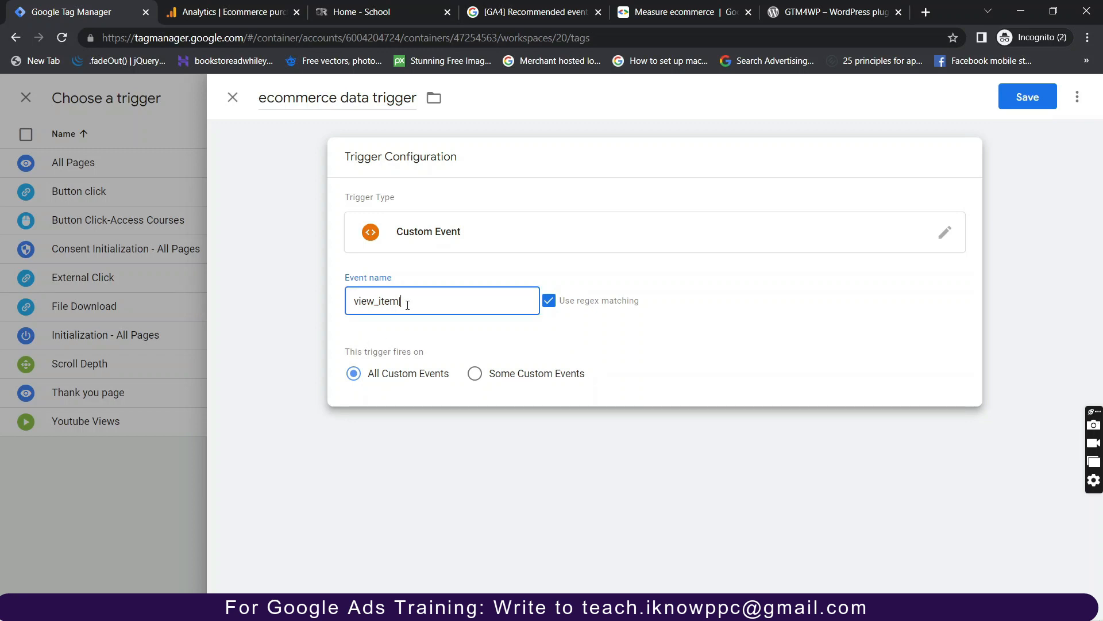
click(524, 6)
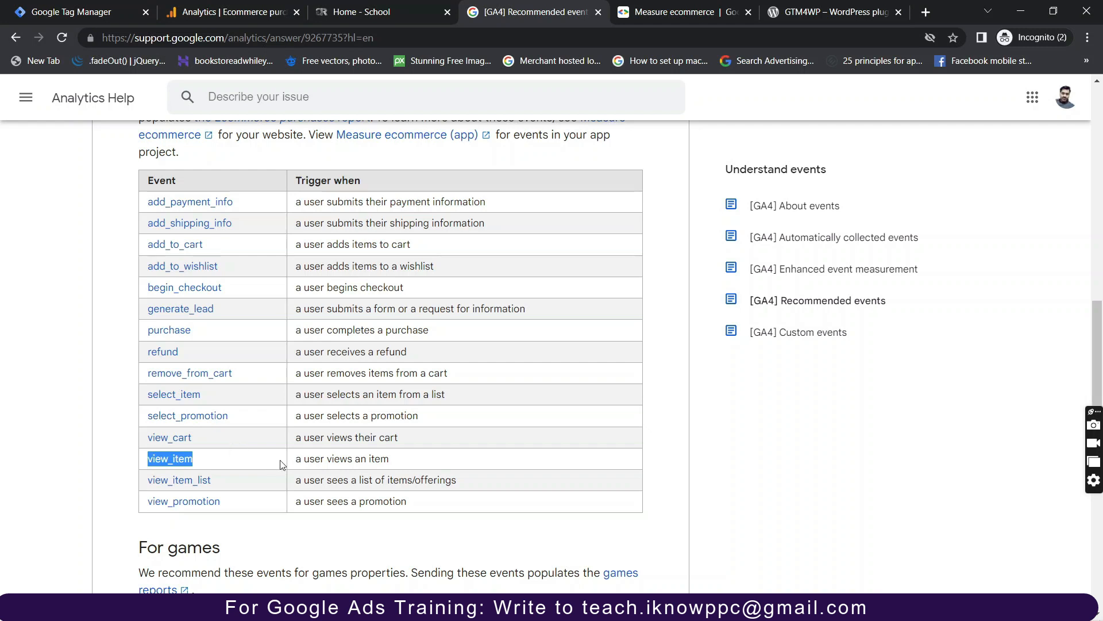
drag(214, 484, 145, 489)
key(ctrl+c)
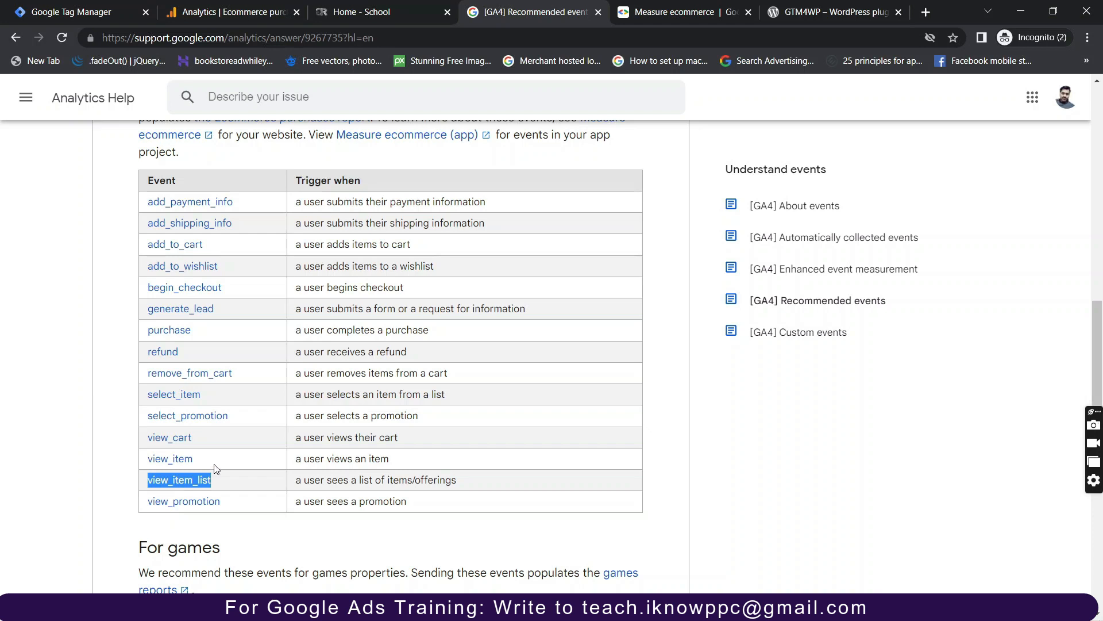
click(125, 12)
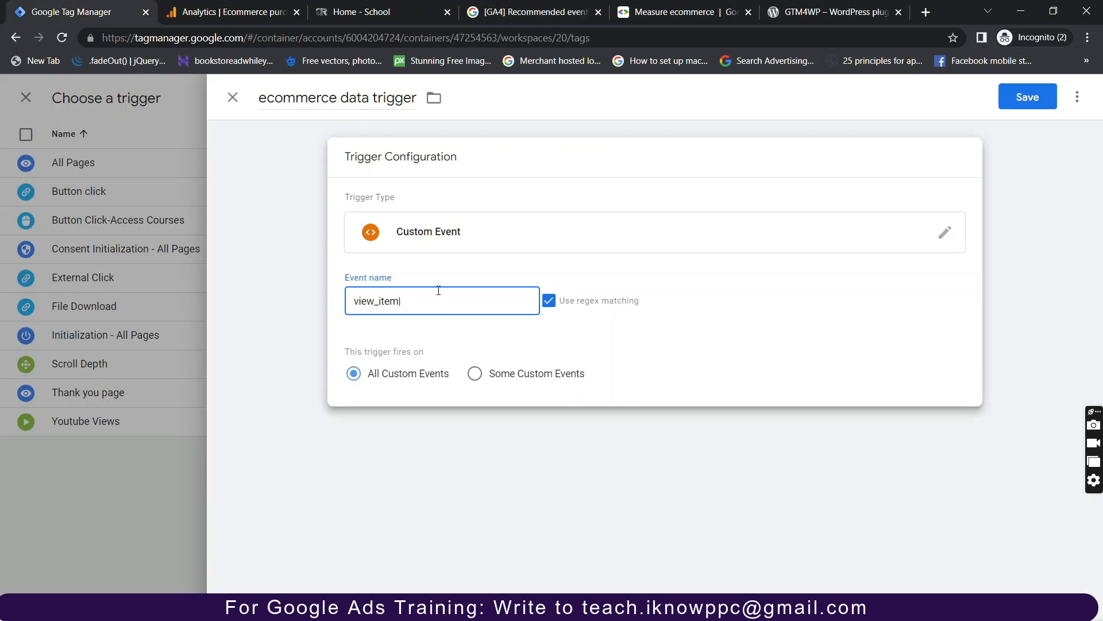
key(ctrl+v)
text(|)
Append view_cart and add_to_cart to the pipe-separated Event name pattern.
click(534, 12)
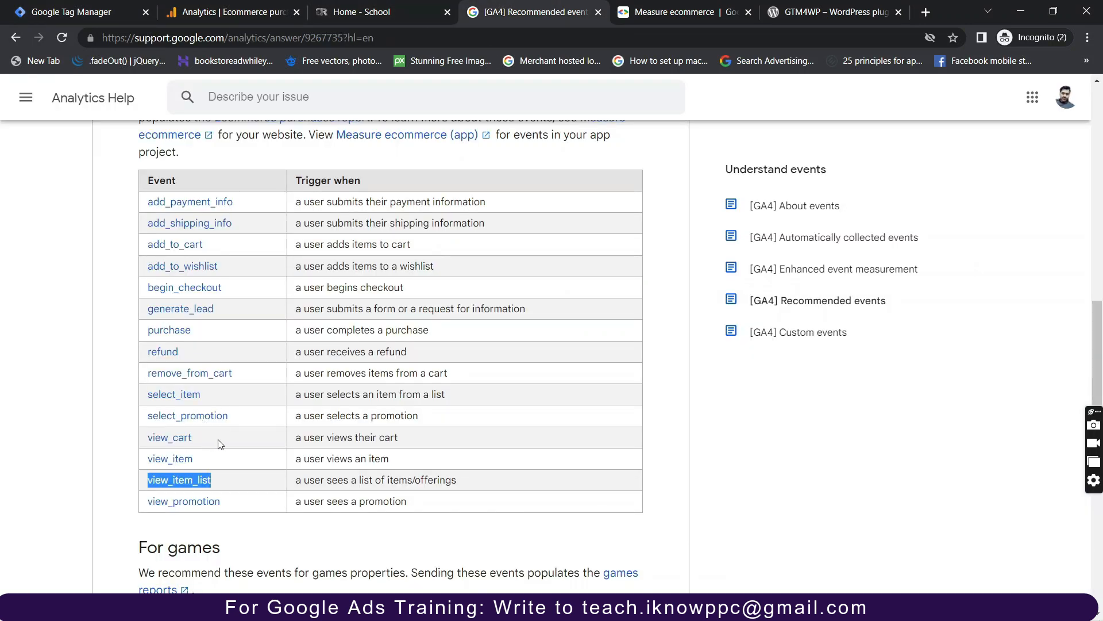
drag(222, 443, 143, 445)
key(ctrl+c)
click(84, 12)
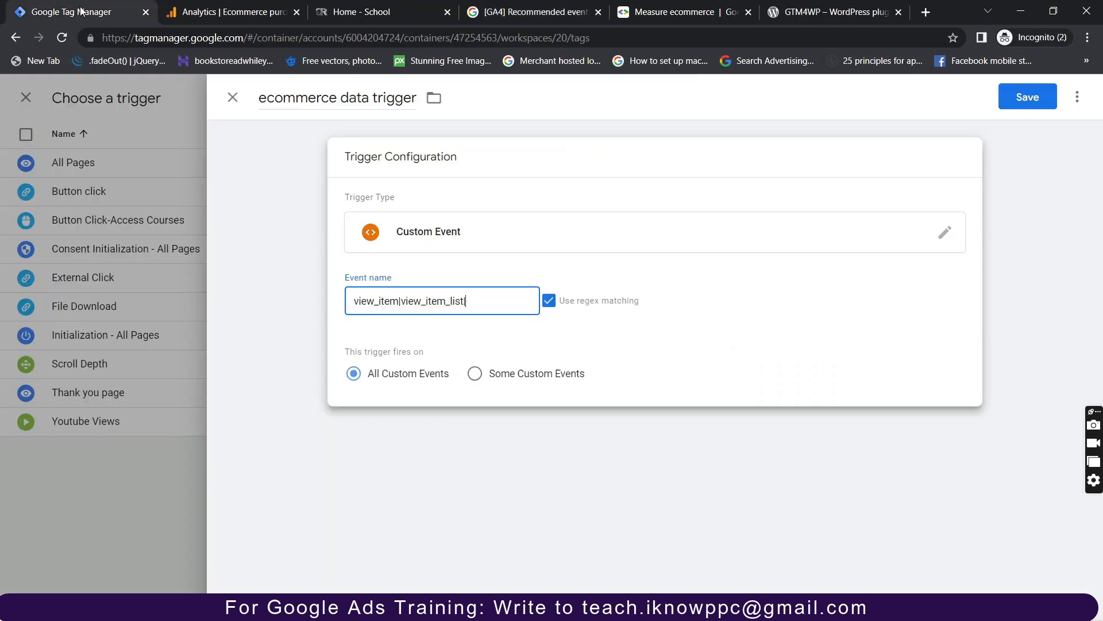
key(ctrl+v)
text(|)
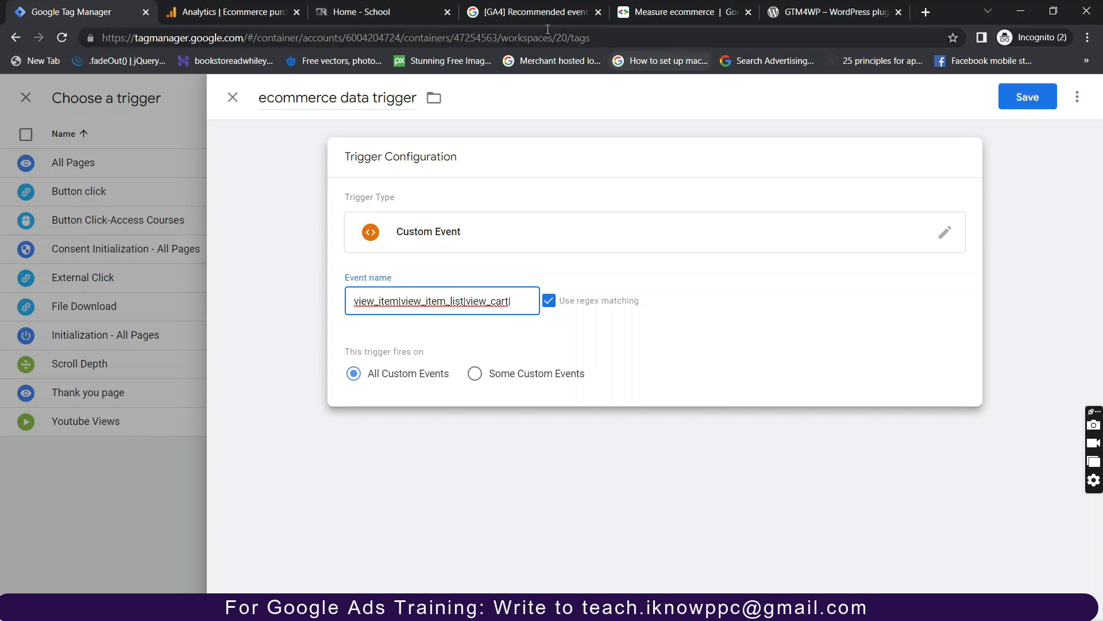
click(502, 20)
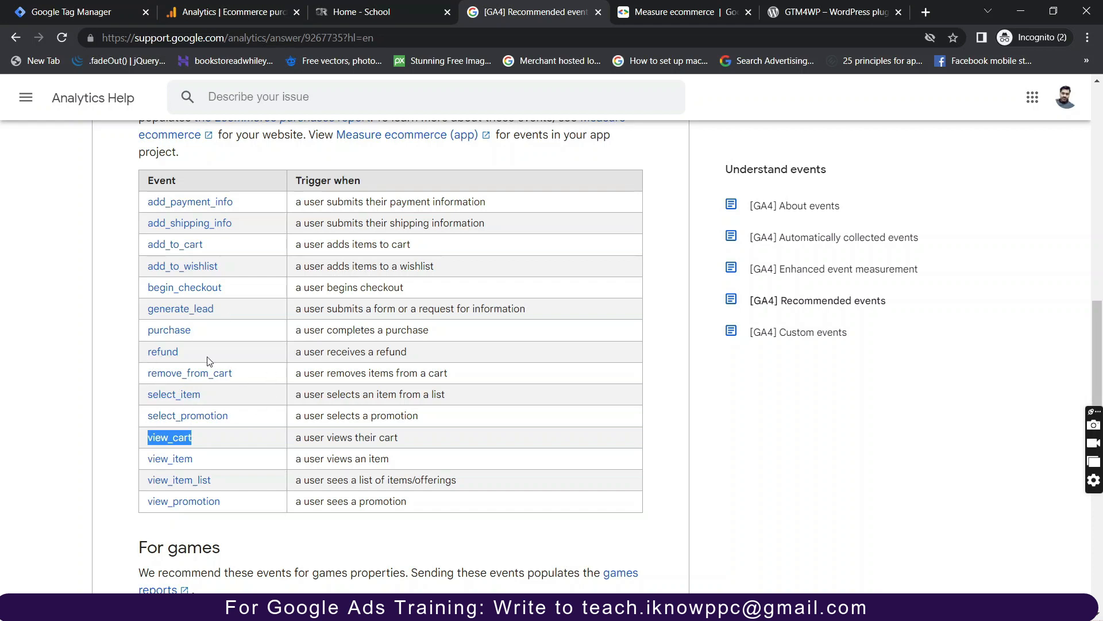
scroll(208, 360, up, 1)
scroll(223, 346, up, 1)
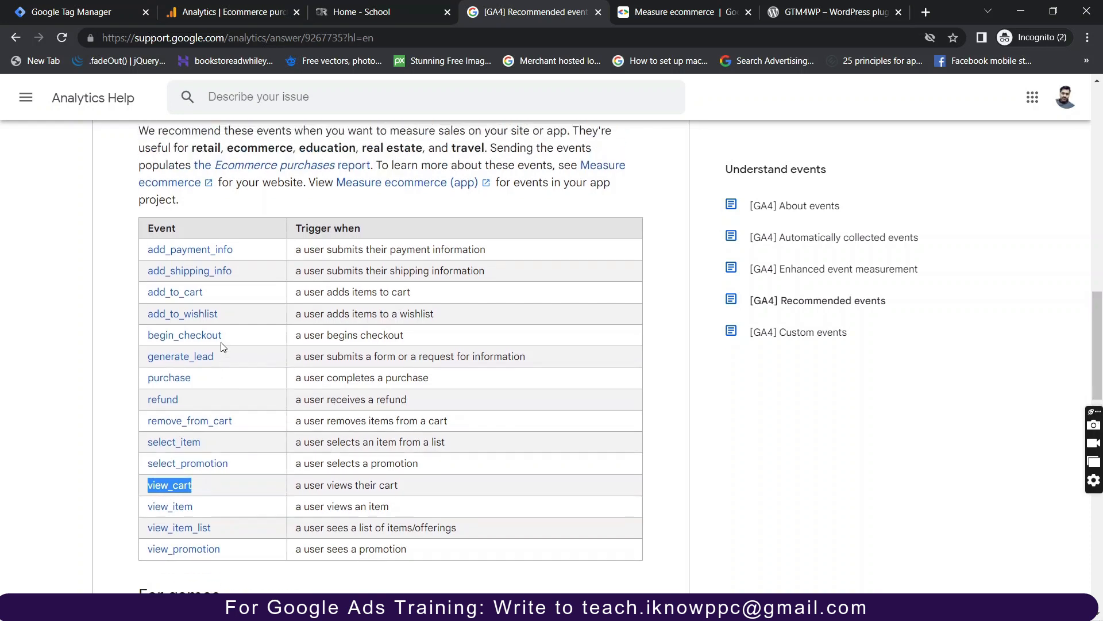
click(199, 297)
drag(200, 297, 144, 296)
key(ctrl+c)
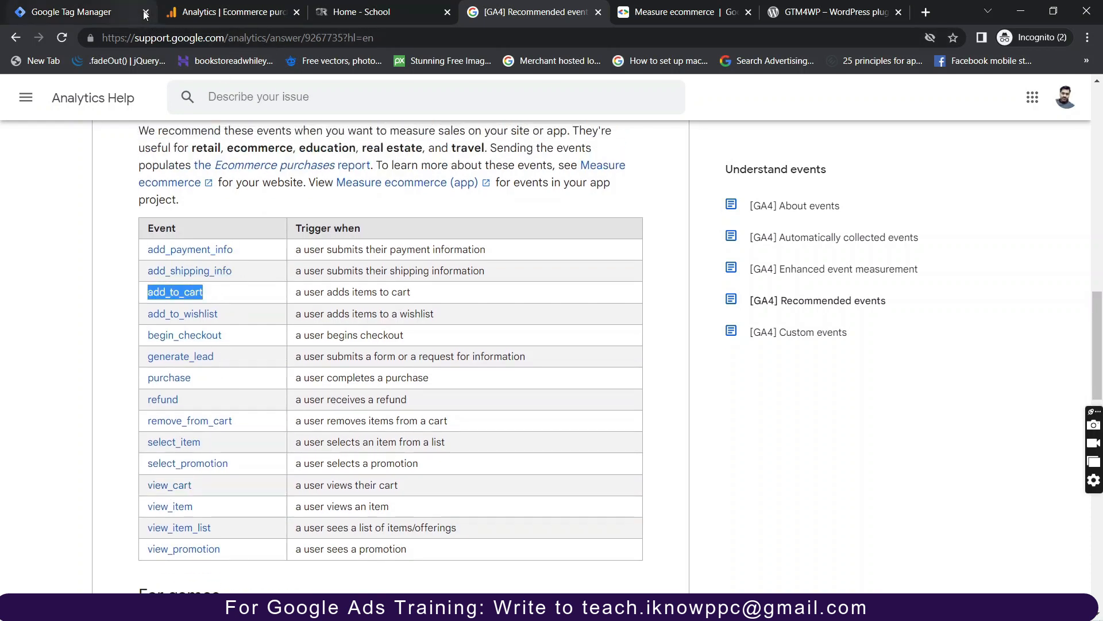
click(109, 10)
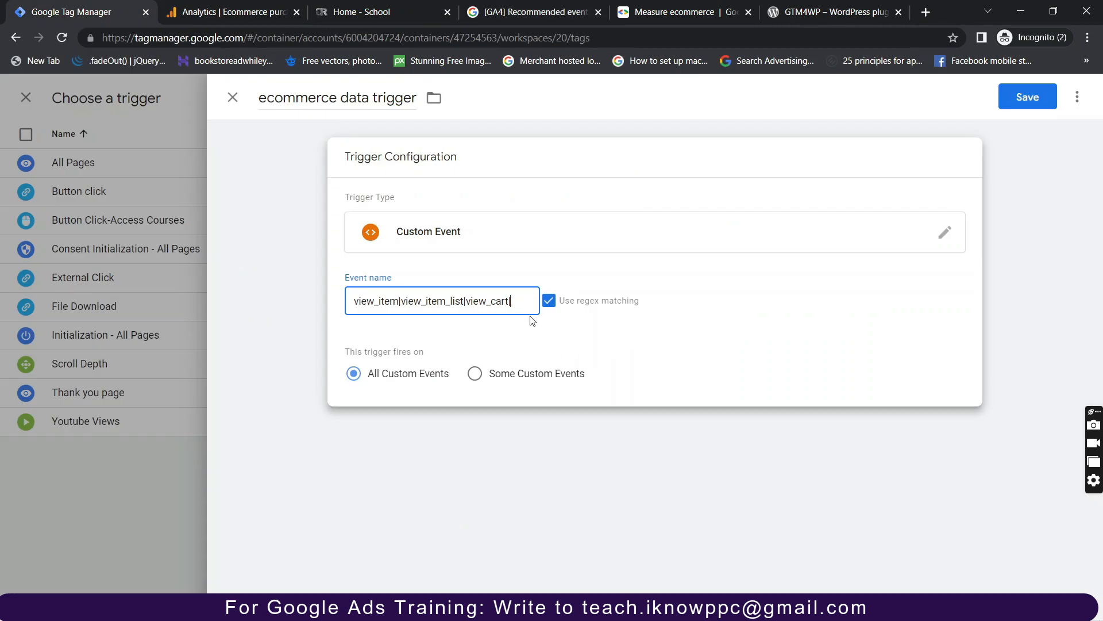
text(|)
key(ctrl+v)
text(|)
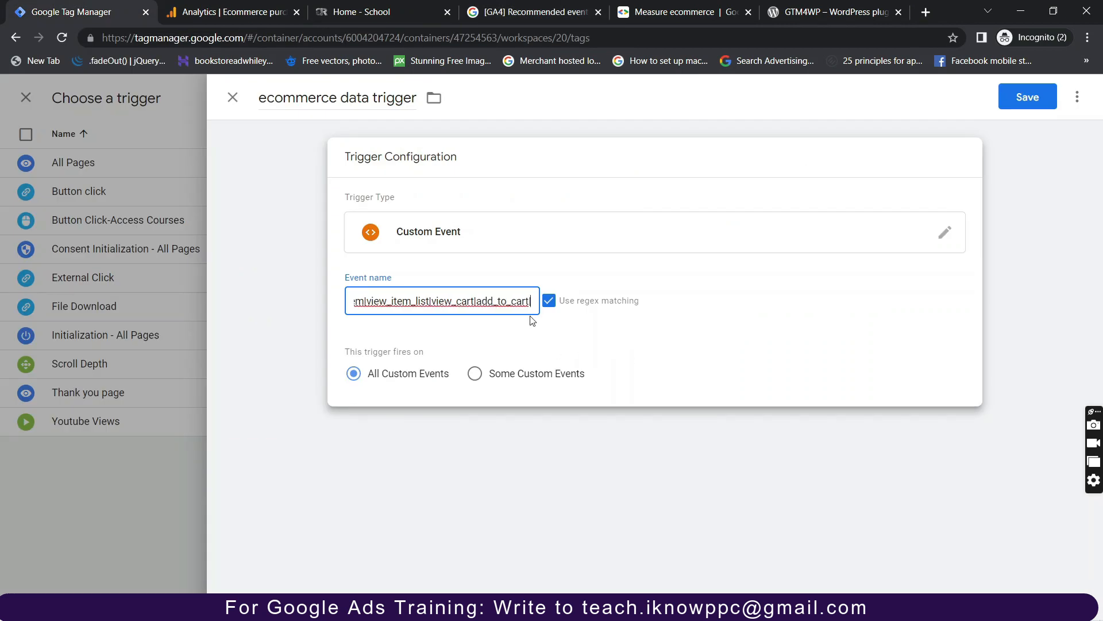
Append add_to_wishlist and begin_checkout to the Event name pattern.
click(519, 13)
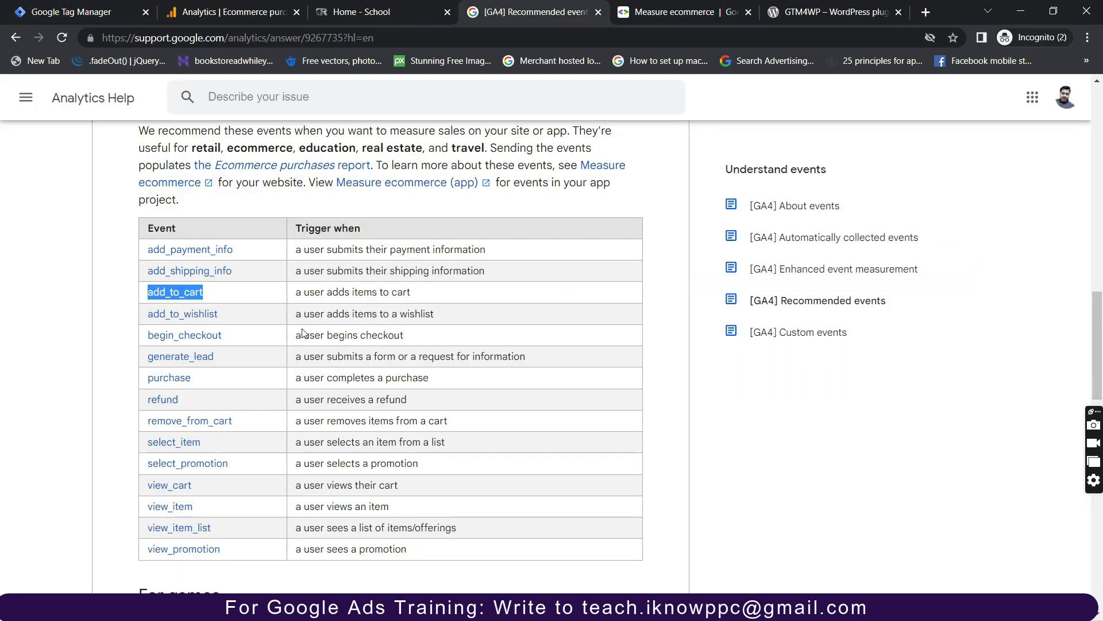
drag(220, 314, 147, 314)
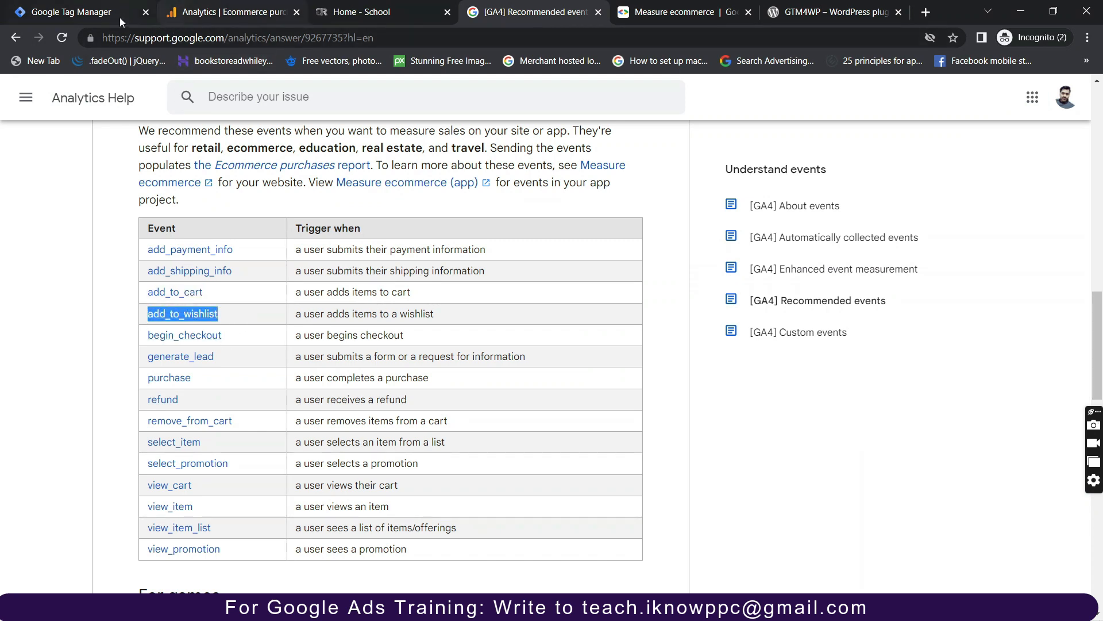
click(102, 17)
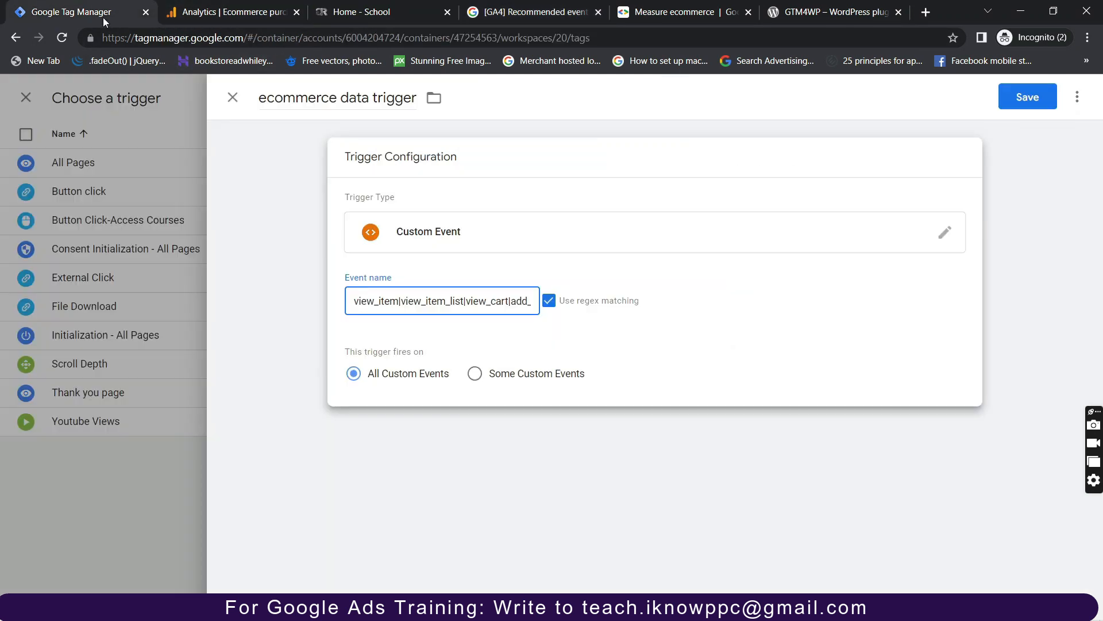
click(487, 312)
key(End)
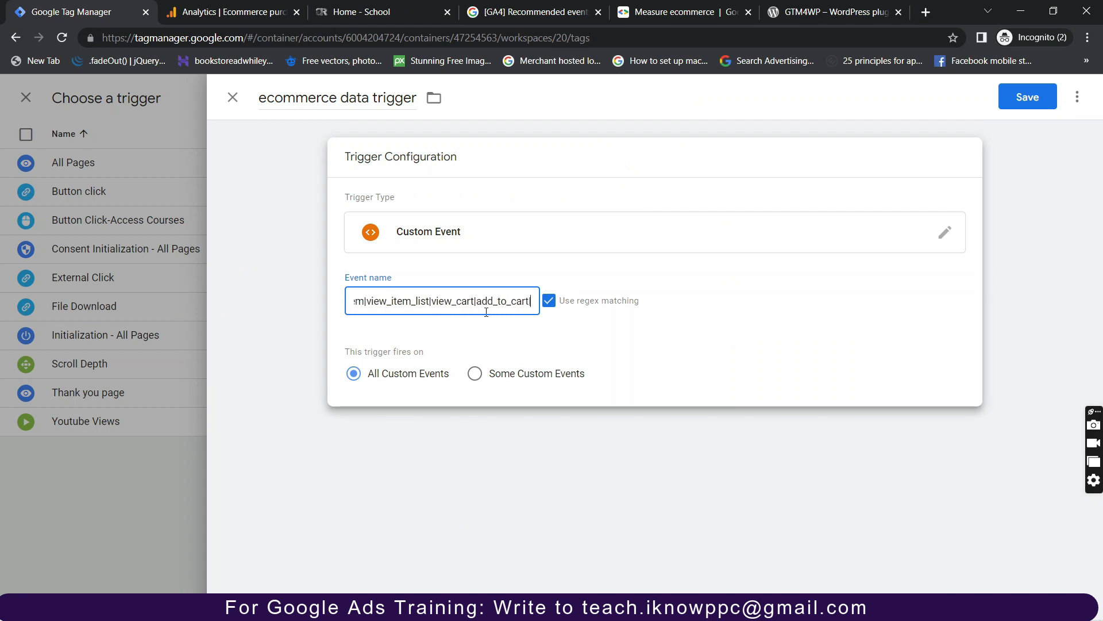
text(|add_to_wishlist)
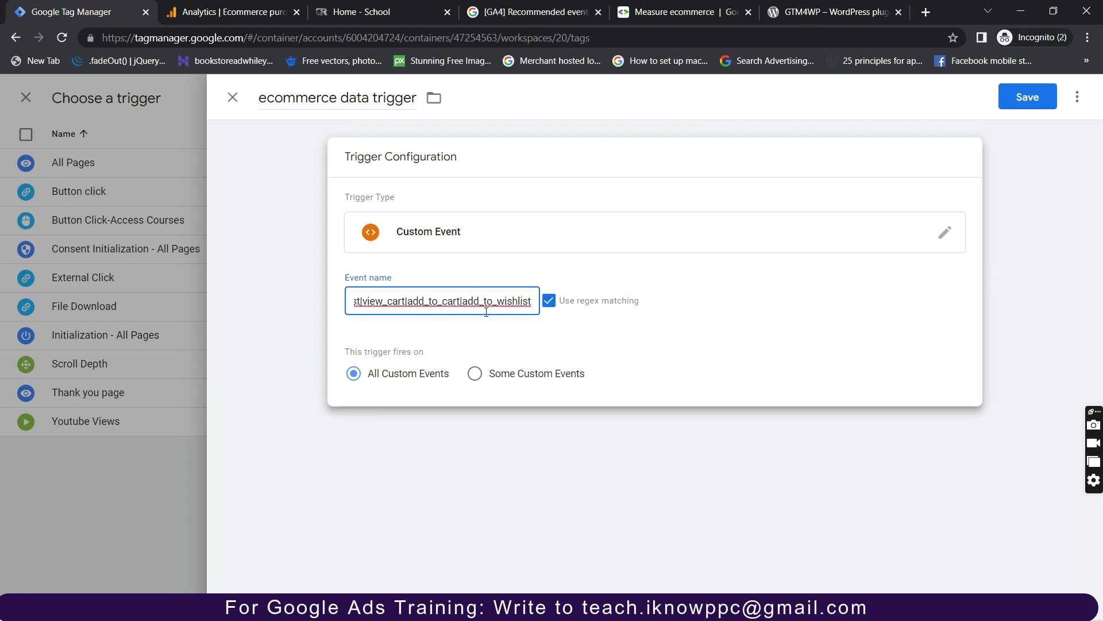
text(|)
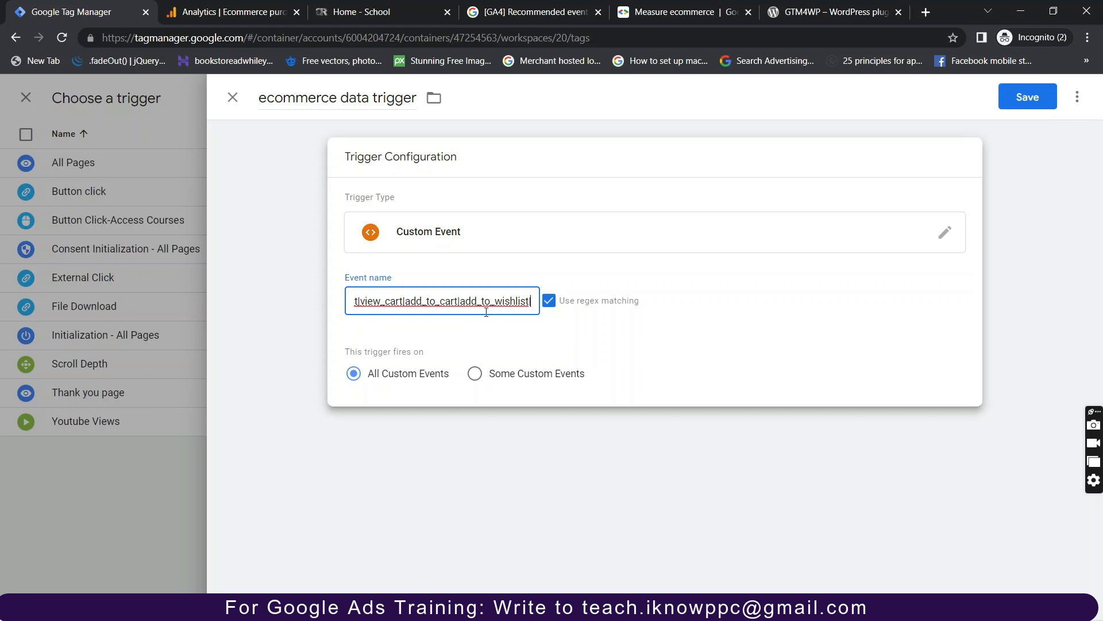
click(535, 12)
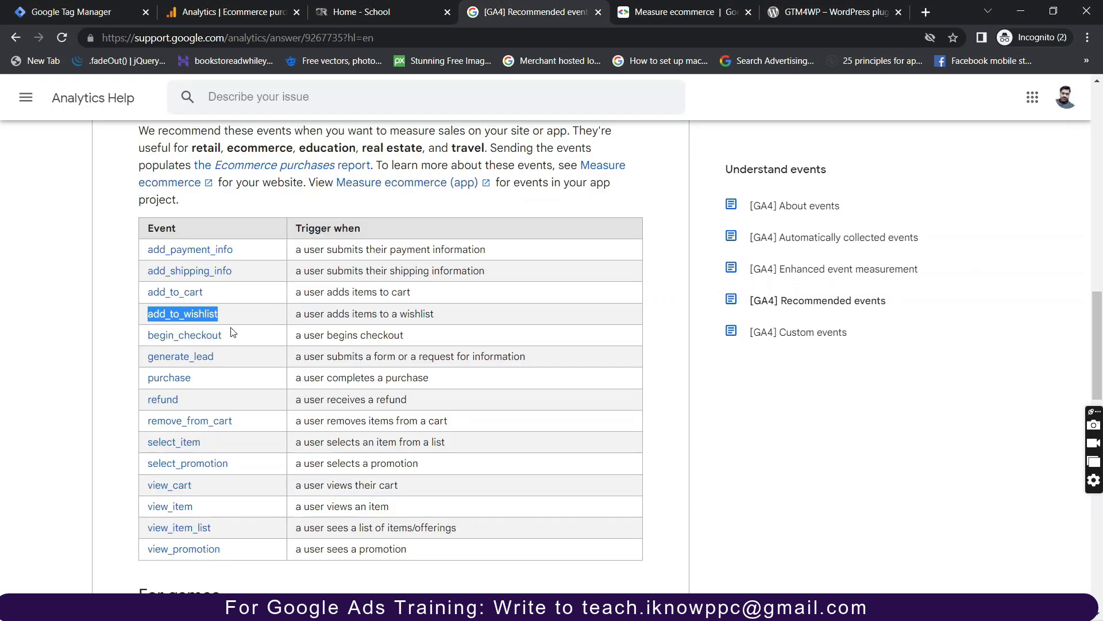
drag(231, 333, 146, 331)
key(ctrl+c)
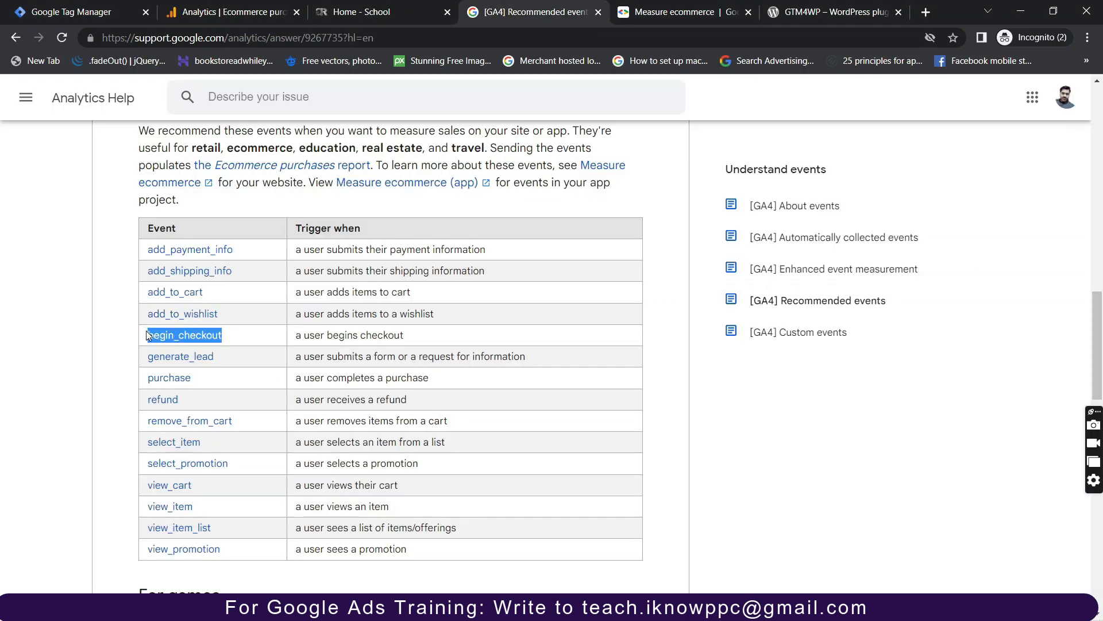
click(106, 17)
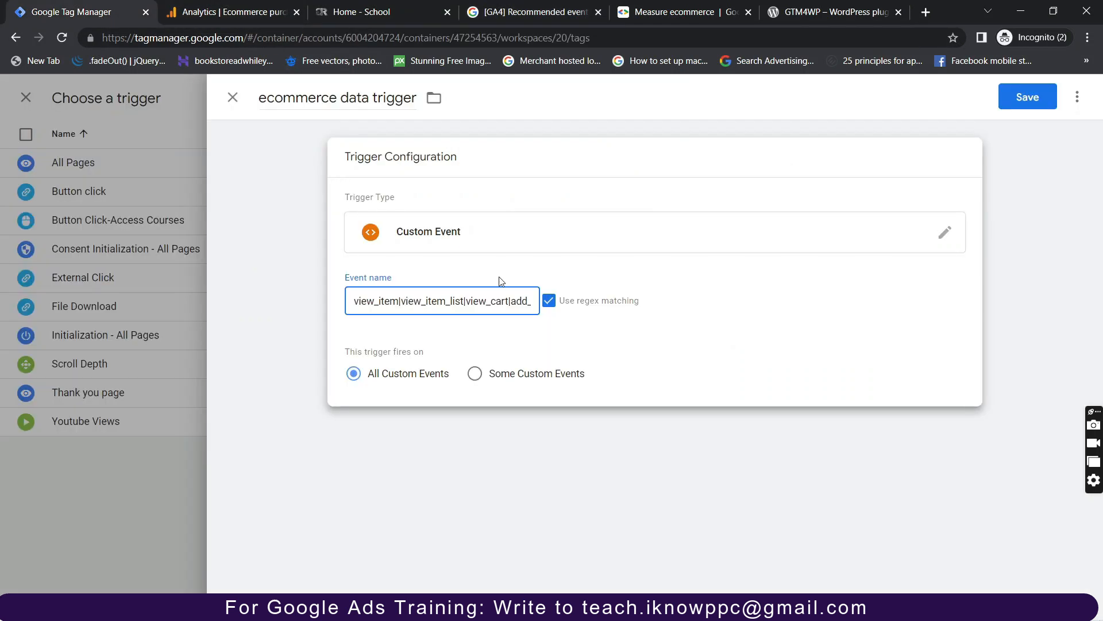
text(to_cart|add_to_wishlist|)
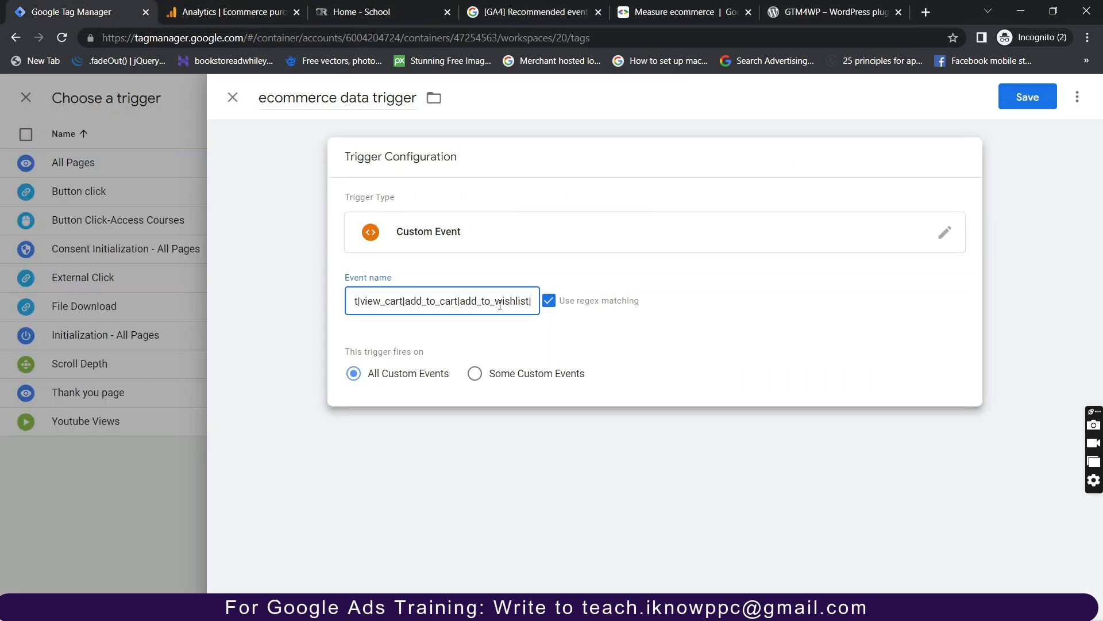
key(ctrl+v)
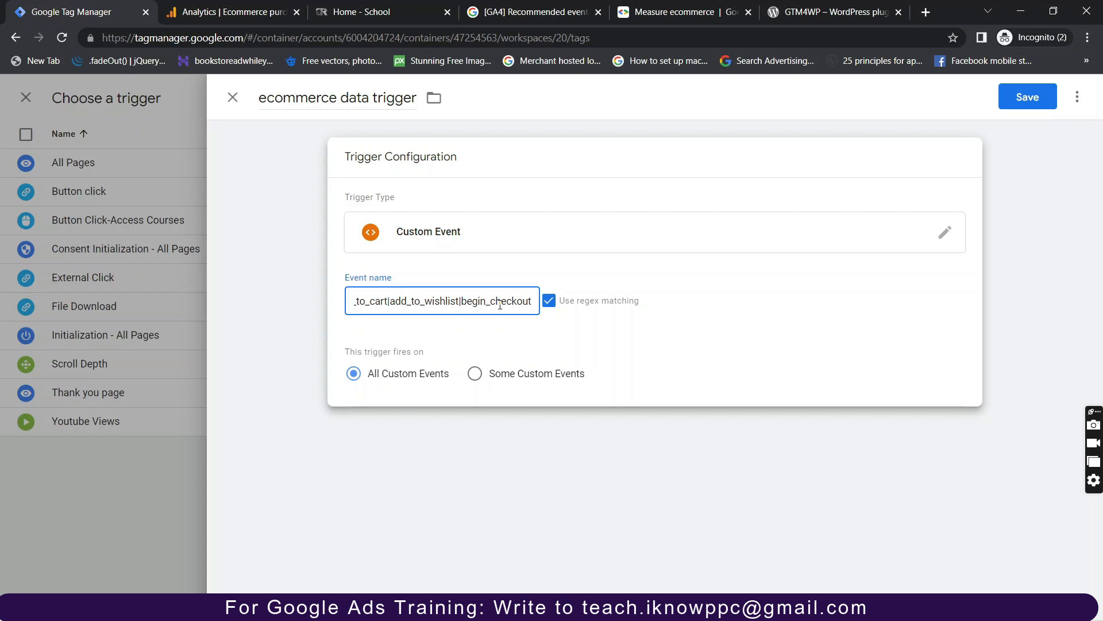
text(|)
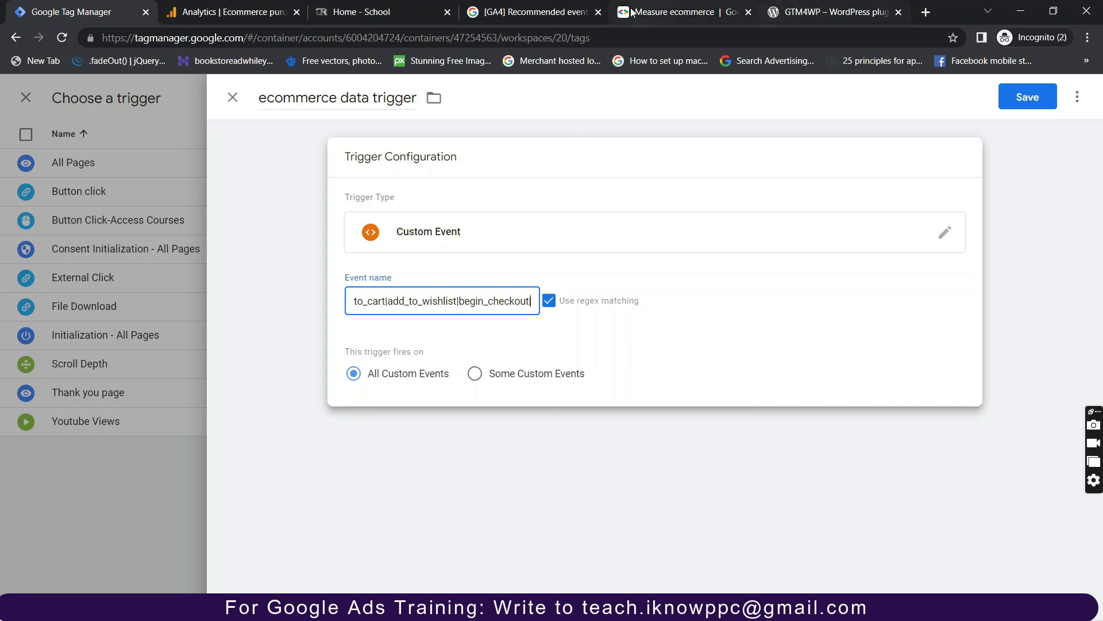
Append purchase and remove_from_cart to the Event name pattern.
click(558, 8)
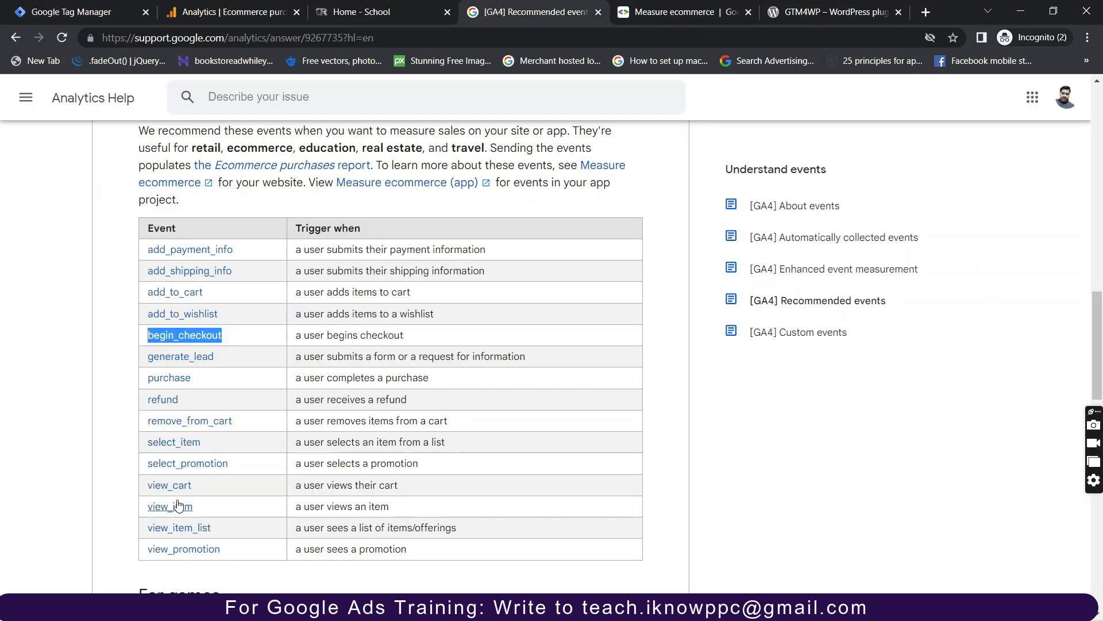
drag(217, 380, 148, 382)
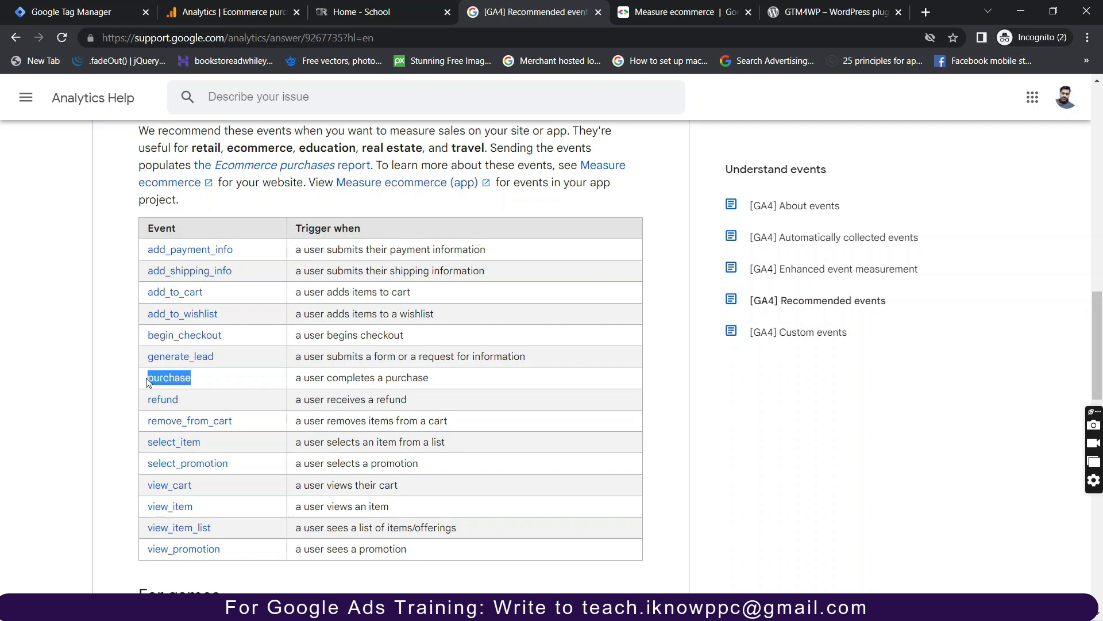
click(86, 12)
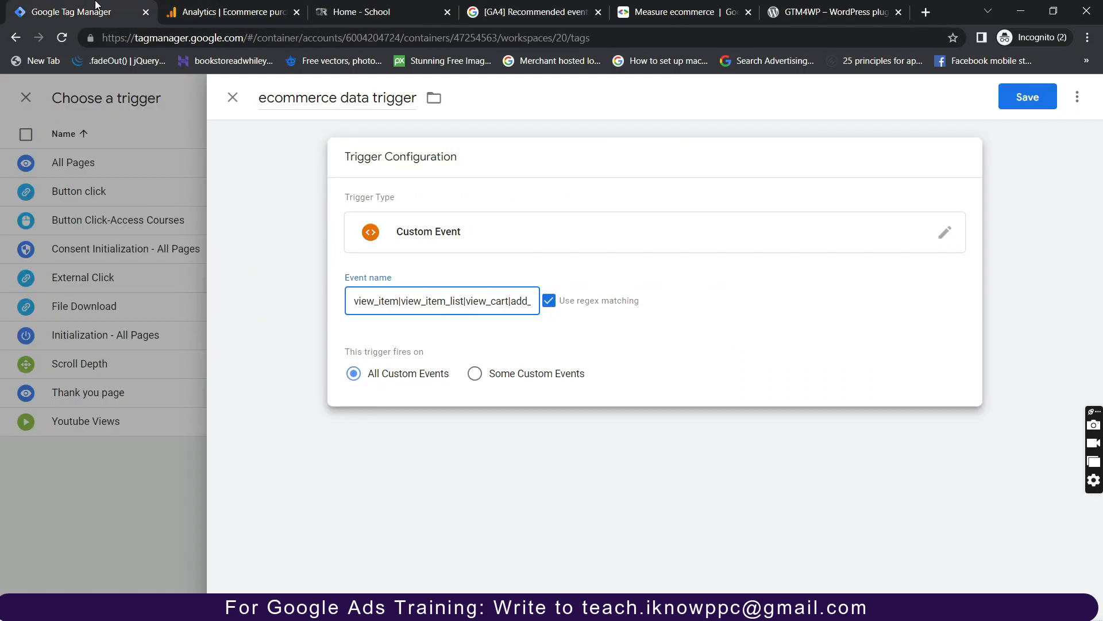
key(Right)
key(Right)
key(Right)
key(Right)
key(Right)
key(Right)
key(Right)
key(Right)
key(Right)
key(Right)
key(Right)
key(Right)
key(Right)
key(Right)
key(Right)
key(Right)
key(Right)
key(Right)
key(Right)
key(Right)
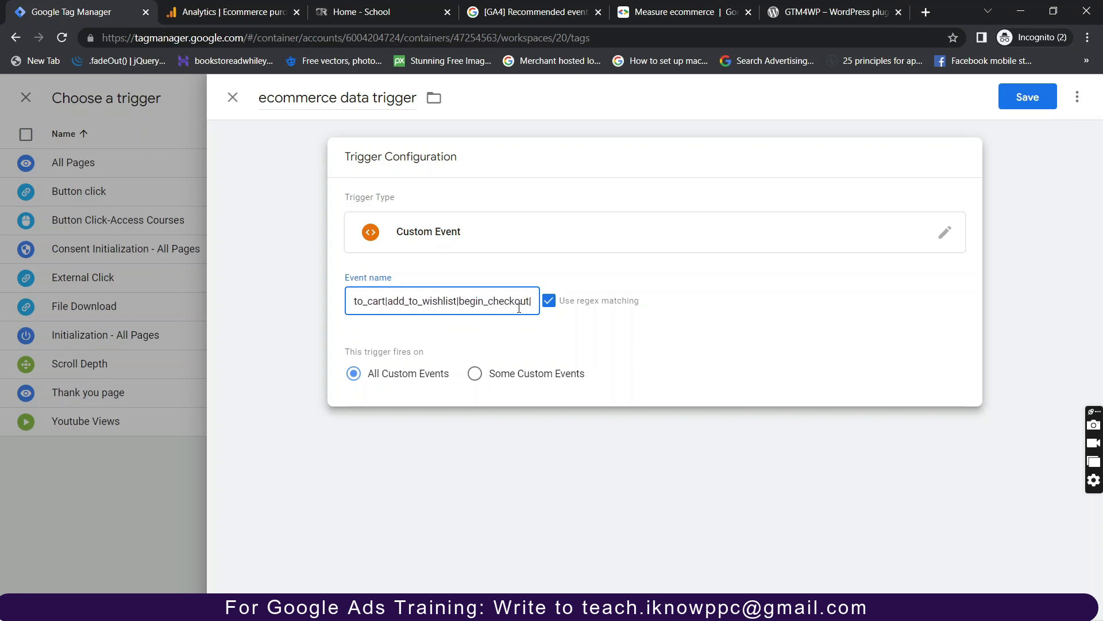
text(purchase)
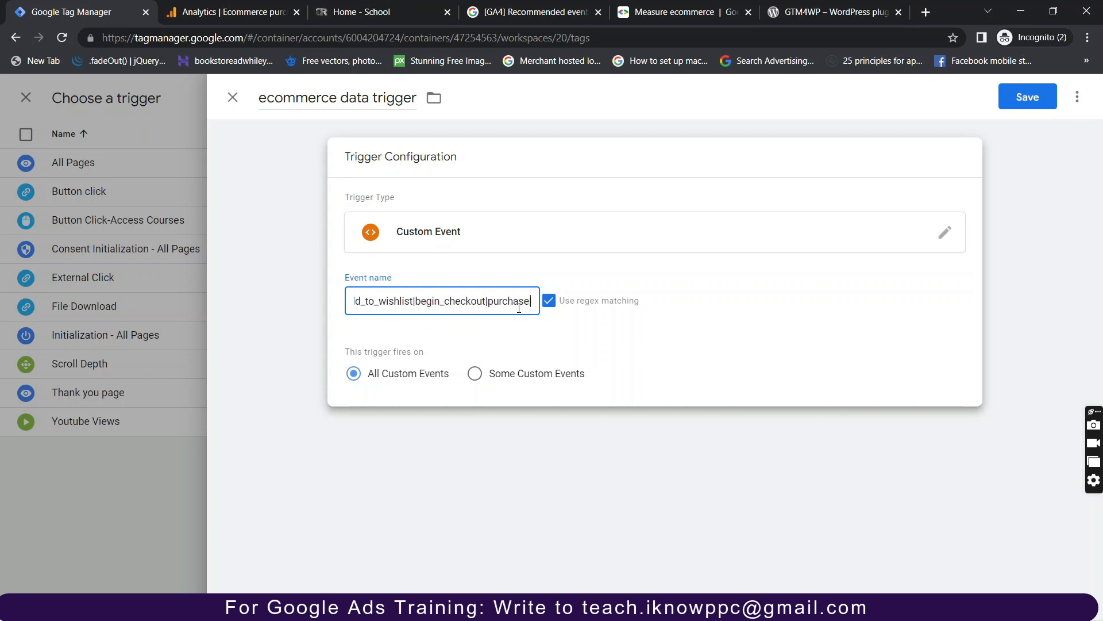
click(495, 13)
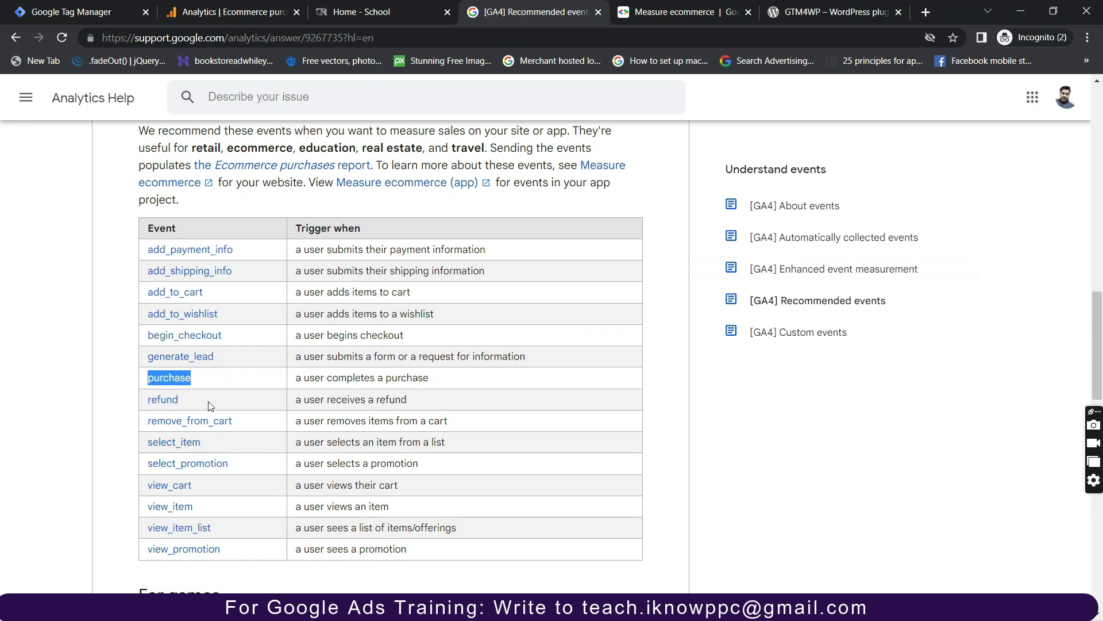
drag(246, 423, 148, 424)
key(ctrl+c)
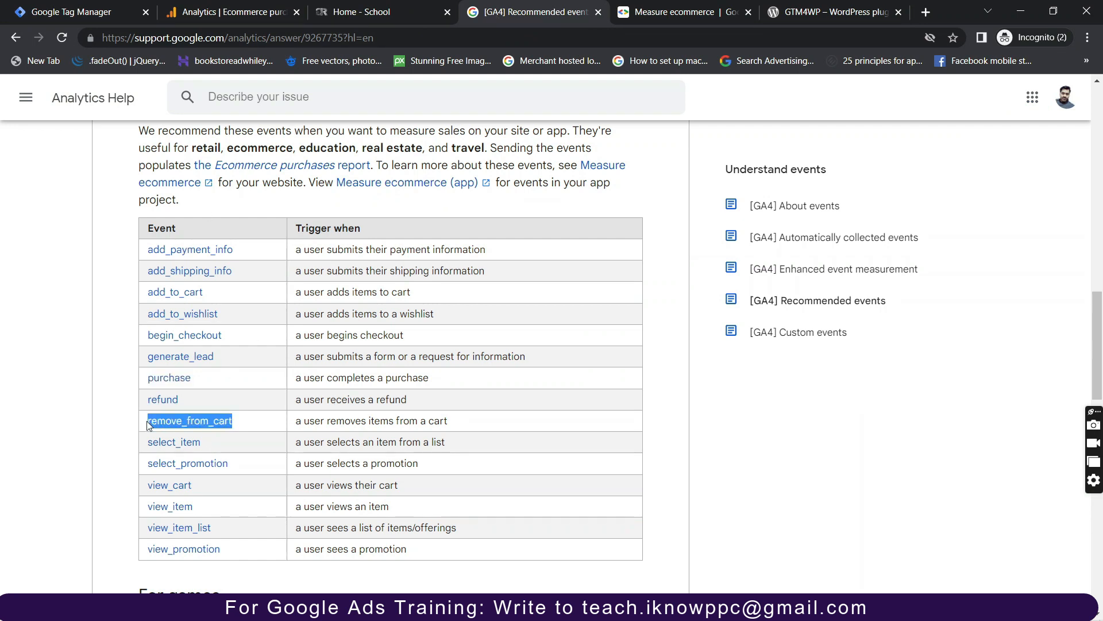
click(108, 12)
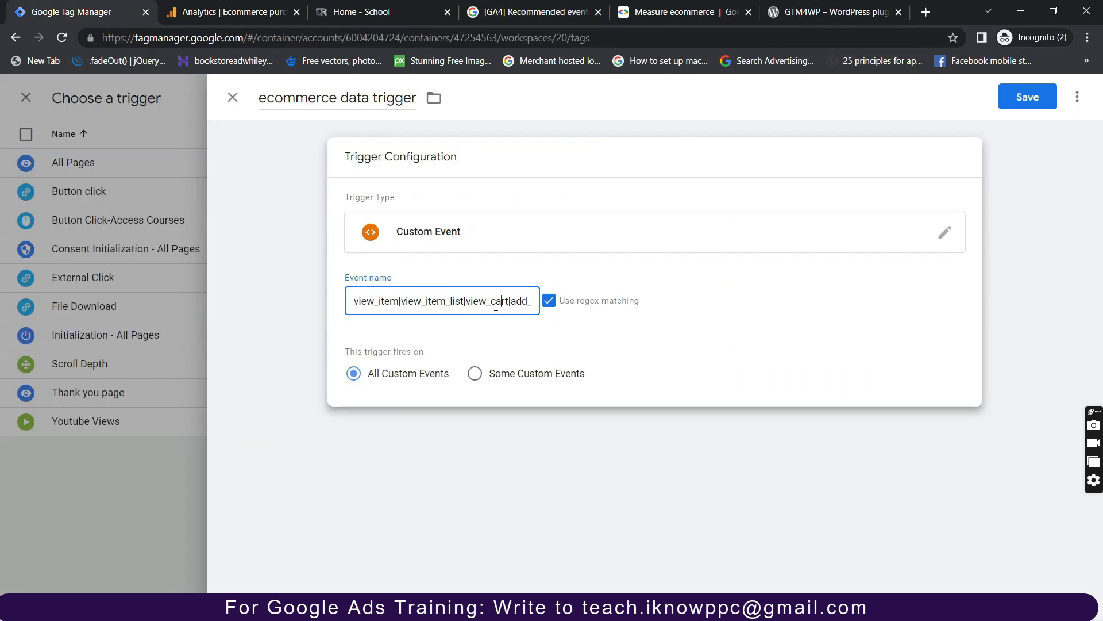
key(Right)
key(Right)
key(Right)
key(Right)
key(Right)
key(Right)
key(Right)
key(Right)
key(Right)
key(Right)
key(Right)
key(Right)
key(Right)
key(Right)
key(Right)
key(Right)
key(Right)
key(Right)
key(Right)
key(Right)
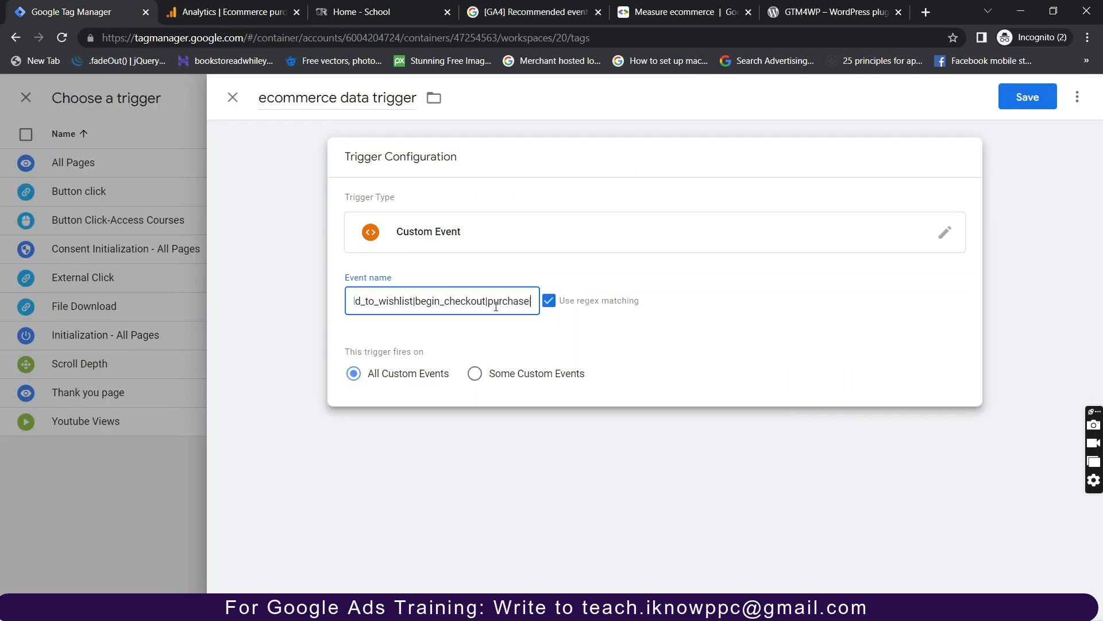
text(|)
key(ctrl+v)
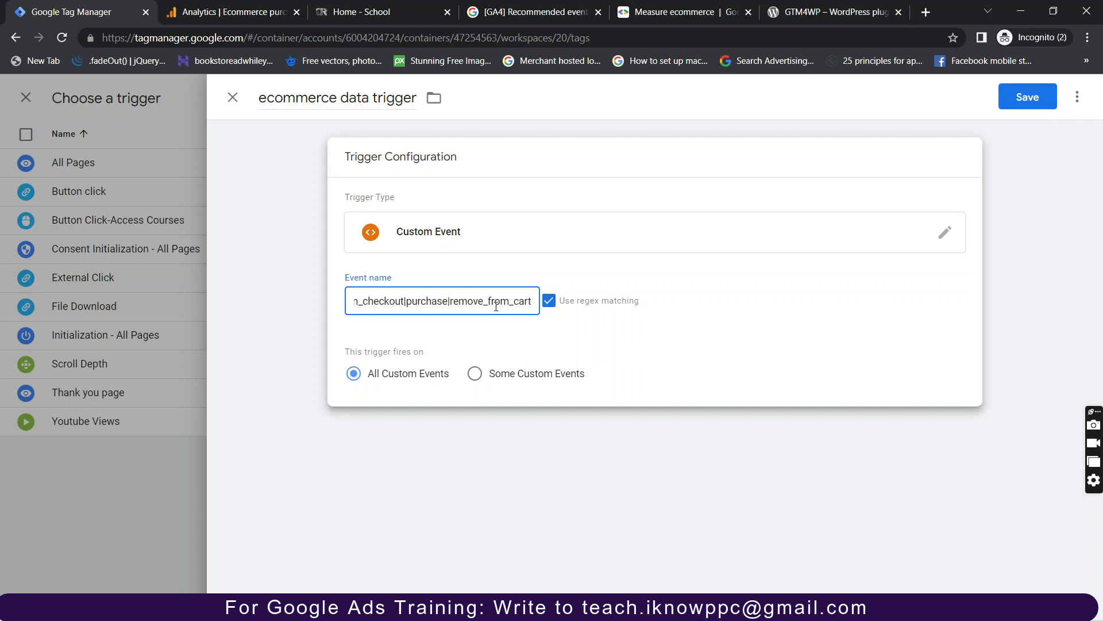
End the pattern with refund and save the ecommerce data trigger.
click(534, 11)
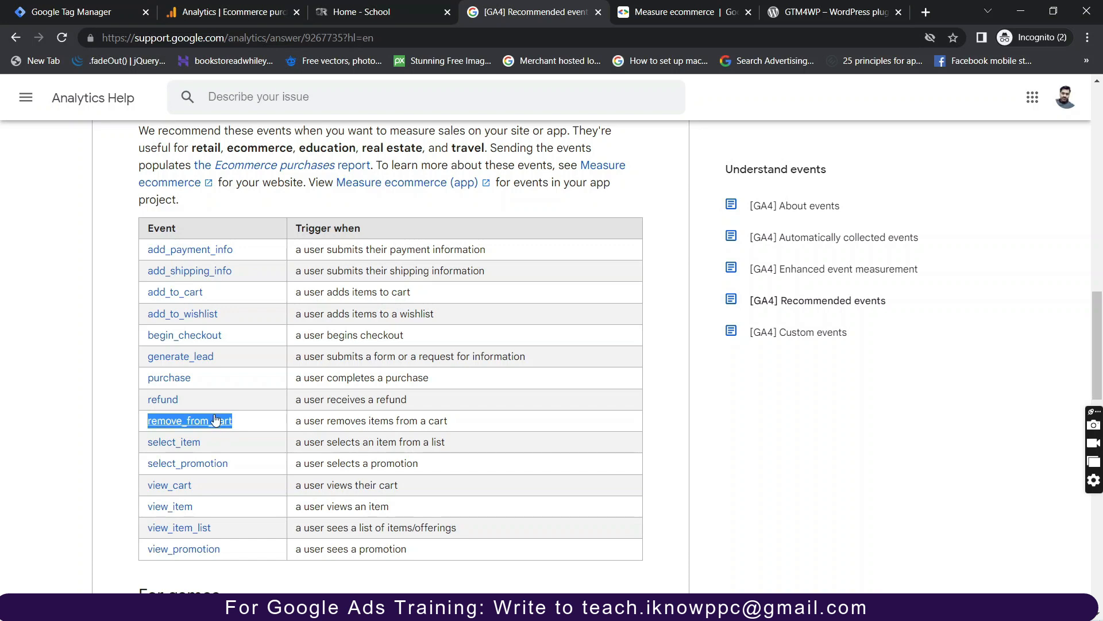
drag(182, 399, 149, 396)
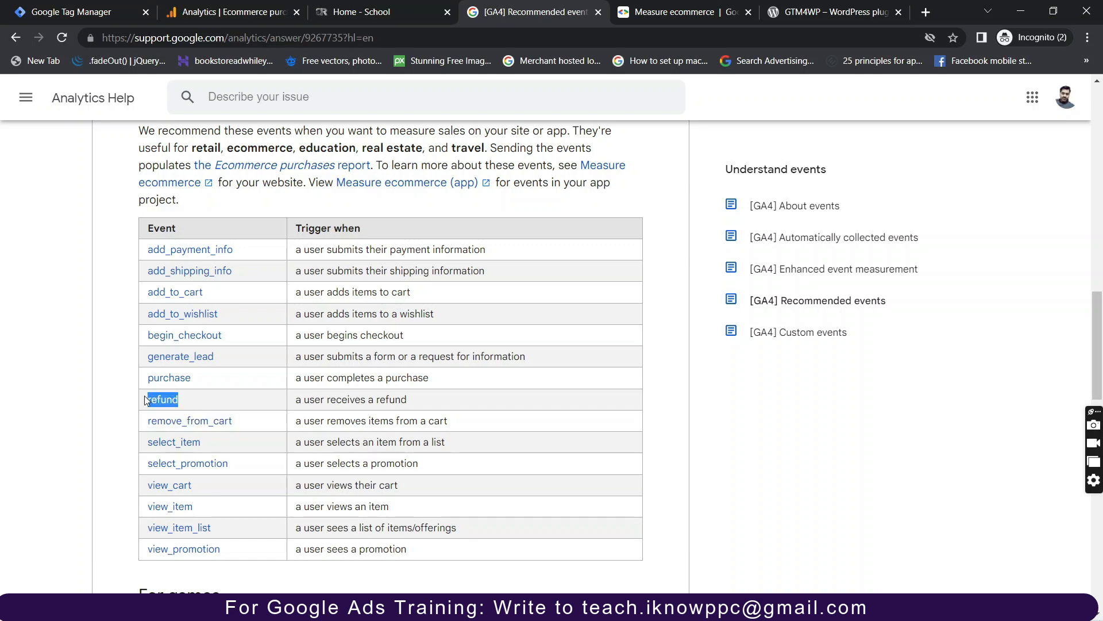
click(122, 13)
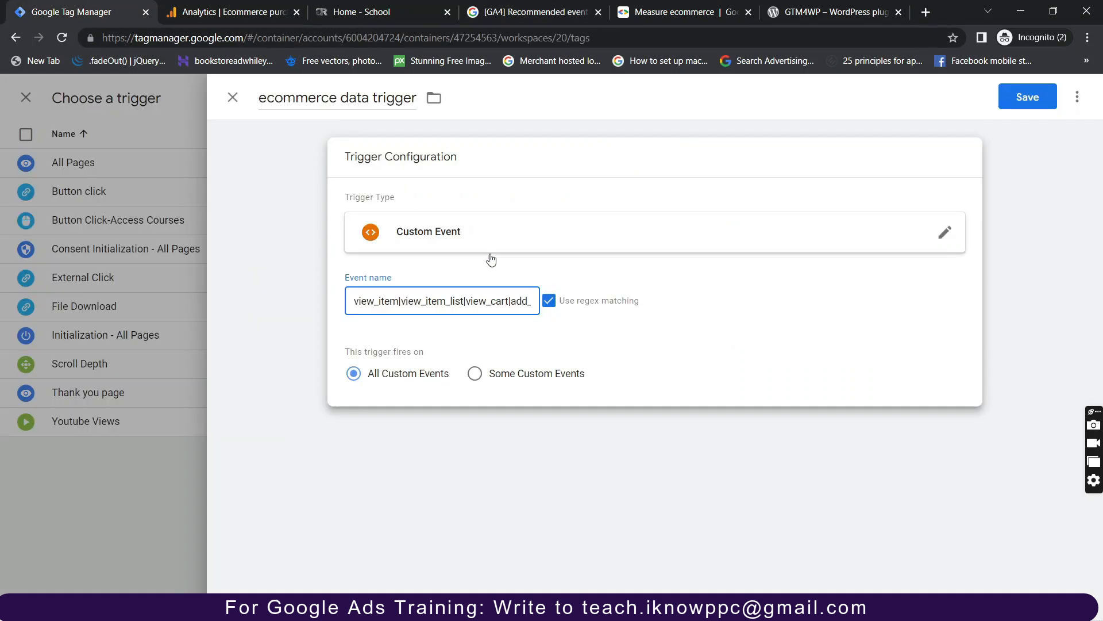
triple_click(496, 301)
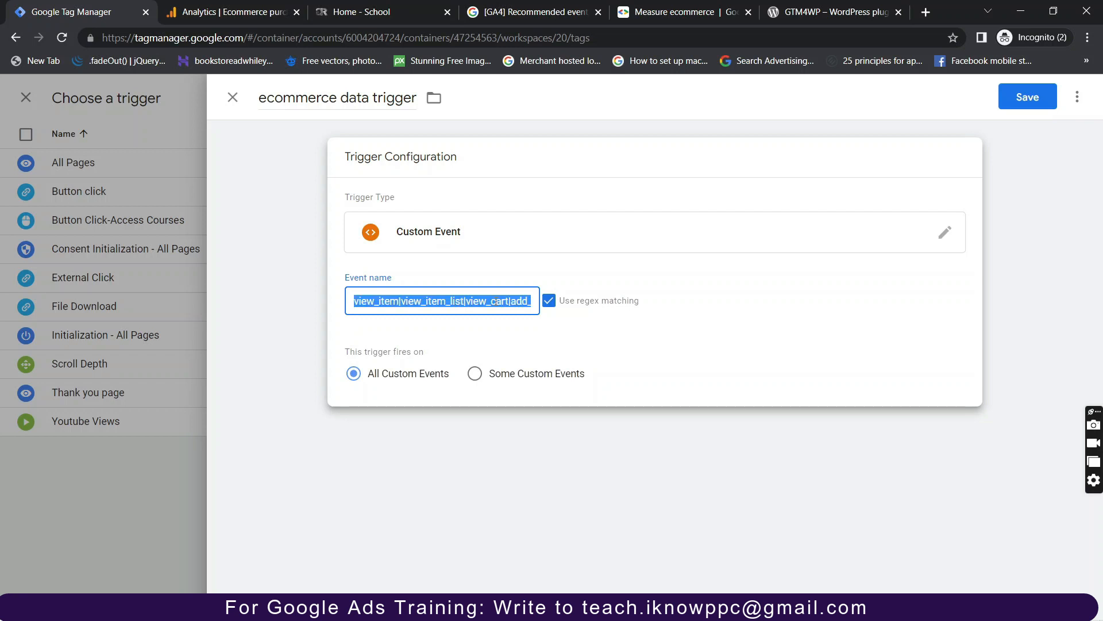
click(496, 301)
key(Right)
key(Right)
key(Right)
key(Right)
key(Right)
key(Right)
key(Right)
key(Right)
key(Right)
key(Right)
key(Right)
key(Right)
key(Right)
key(Right)
key(Right)
key(Right)
key(Right)
key(Right)
key(Right)
key(Right)
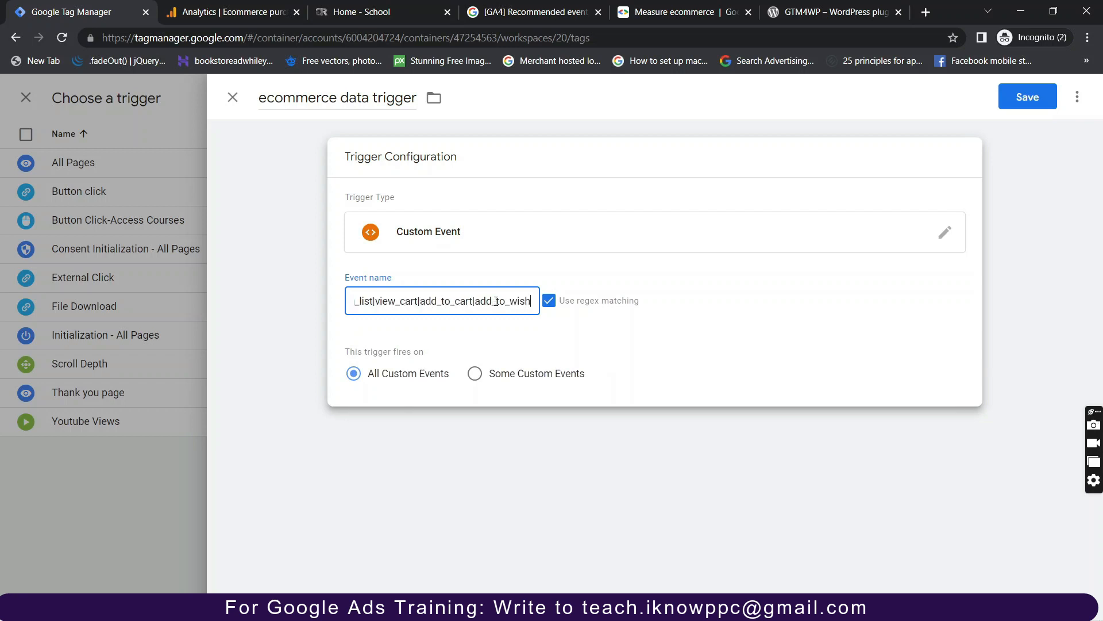
text(l)
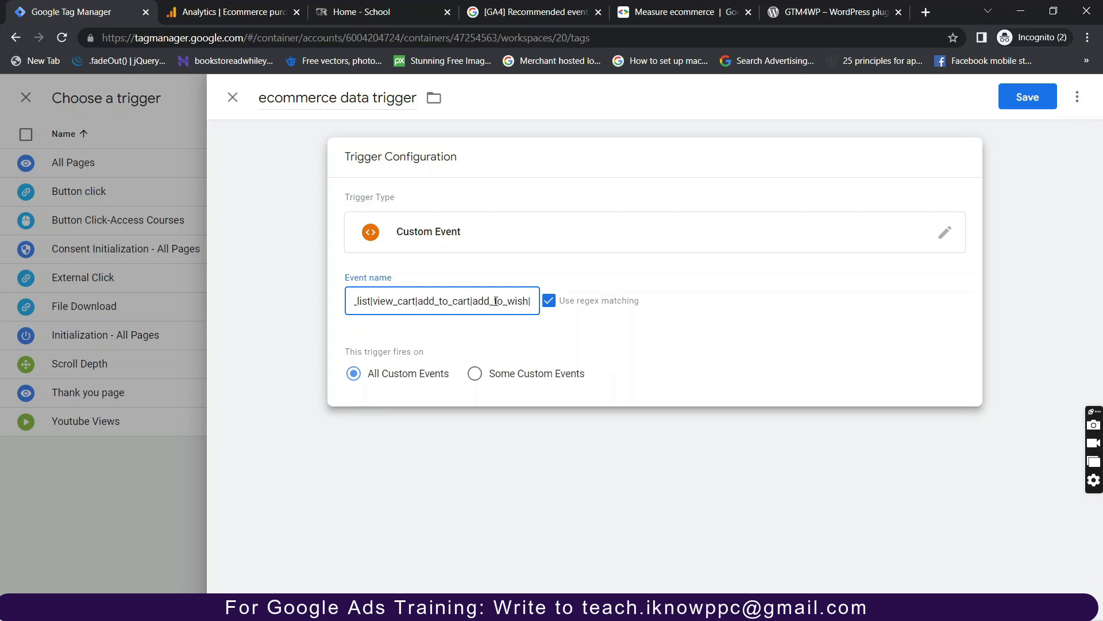
text(refund)
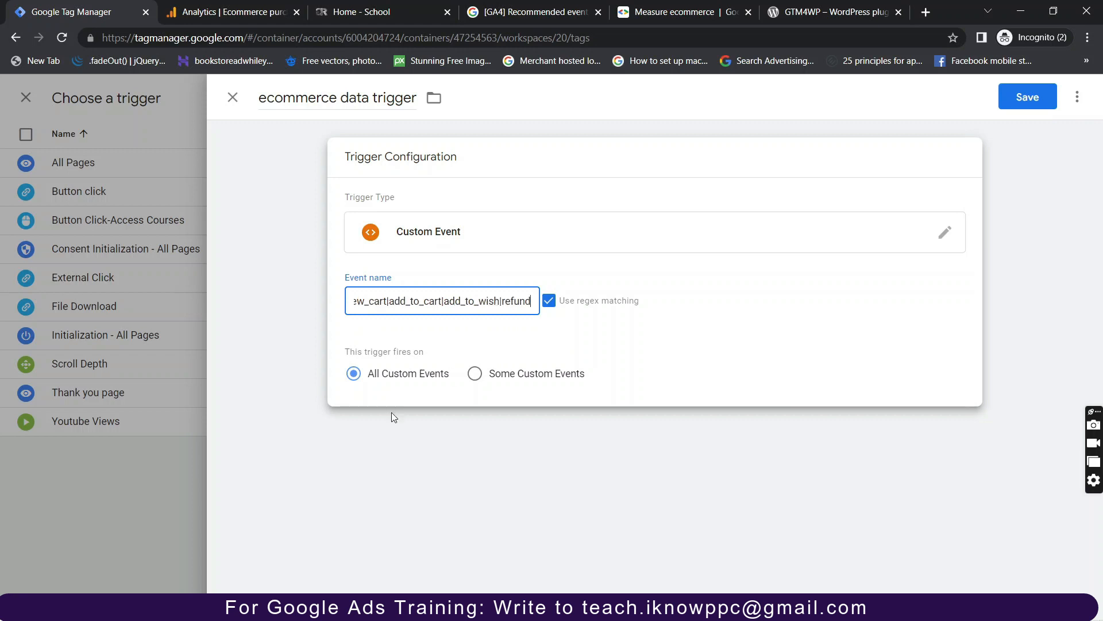
click(1031, 95)
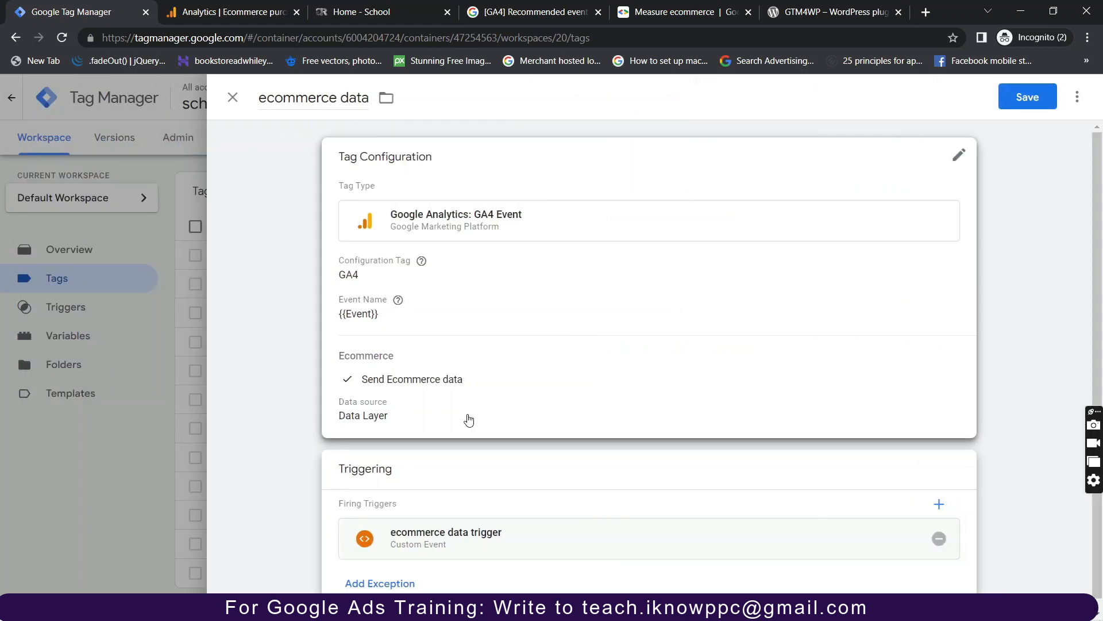
Save the ecommerce data tag and connect a new preview session to the school site.
scroll(469, 420, down, 1)
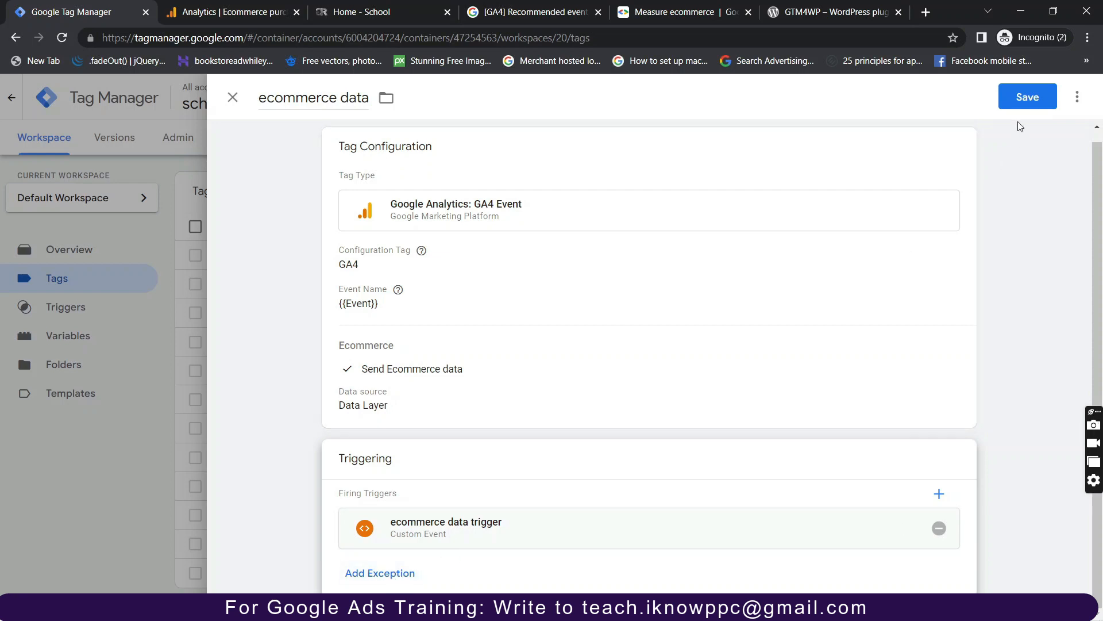
click(1024, 99)
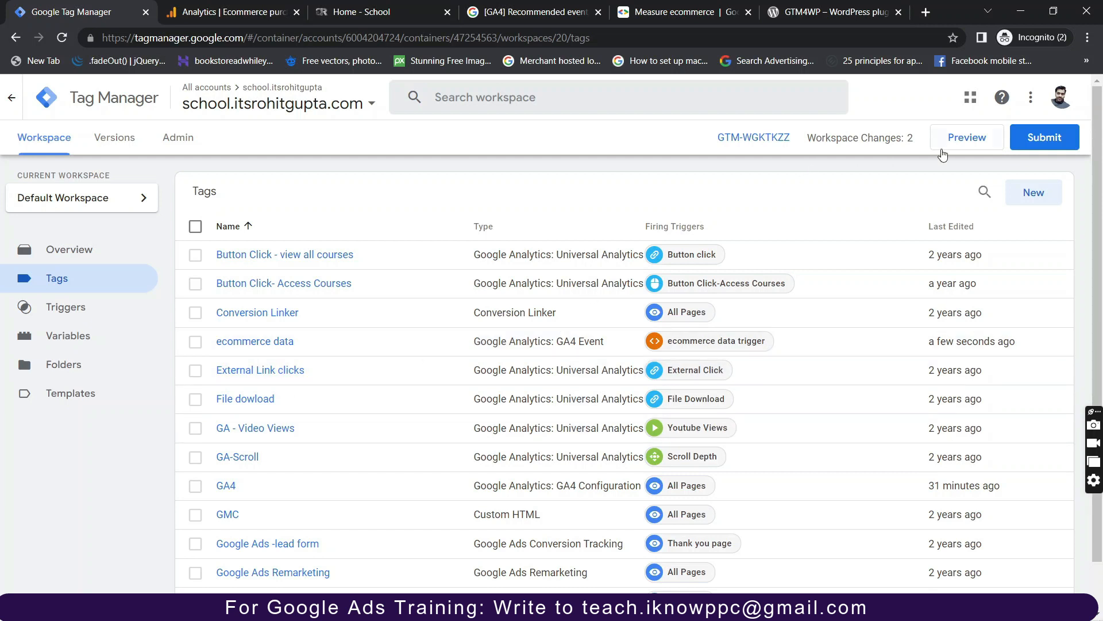
click(967, 140)
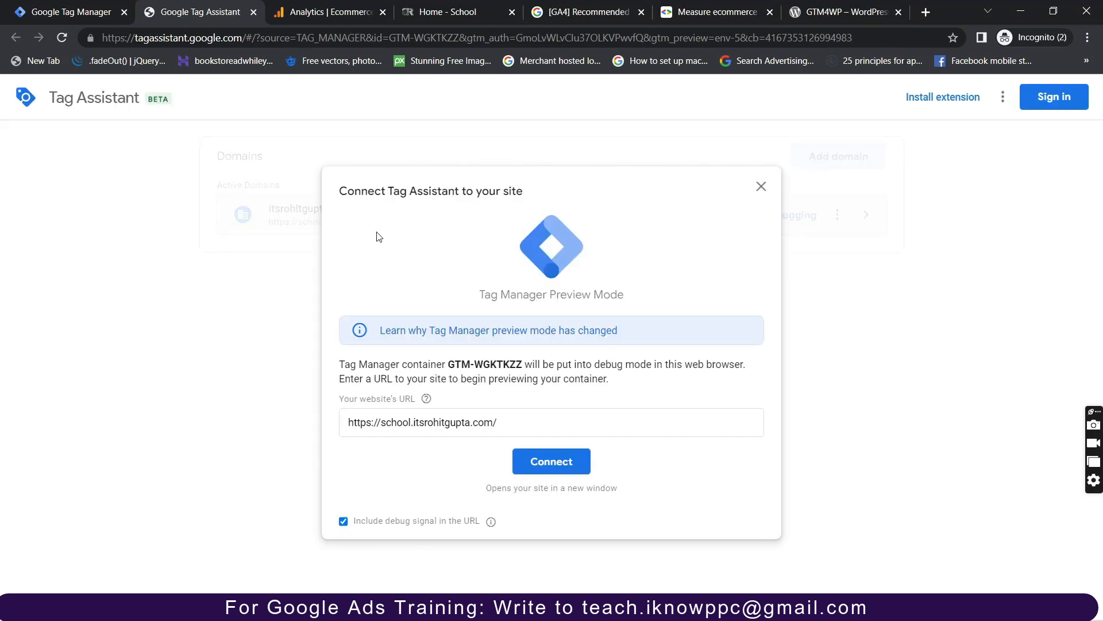
click(563, 468)
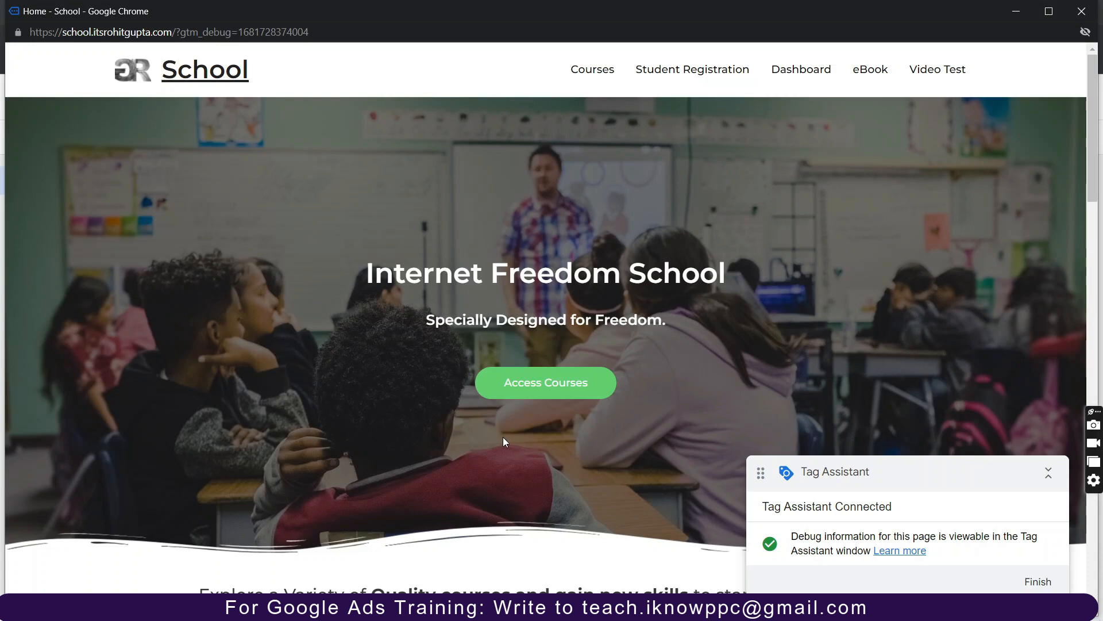
Open the GTM Fundamental Course page, then remove the Search Ads course from the cart.
scroll(509, 446, down, 5)
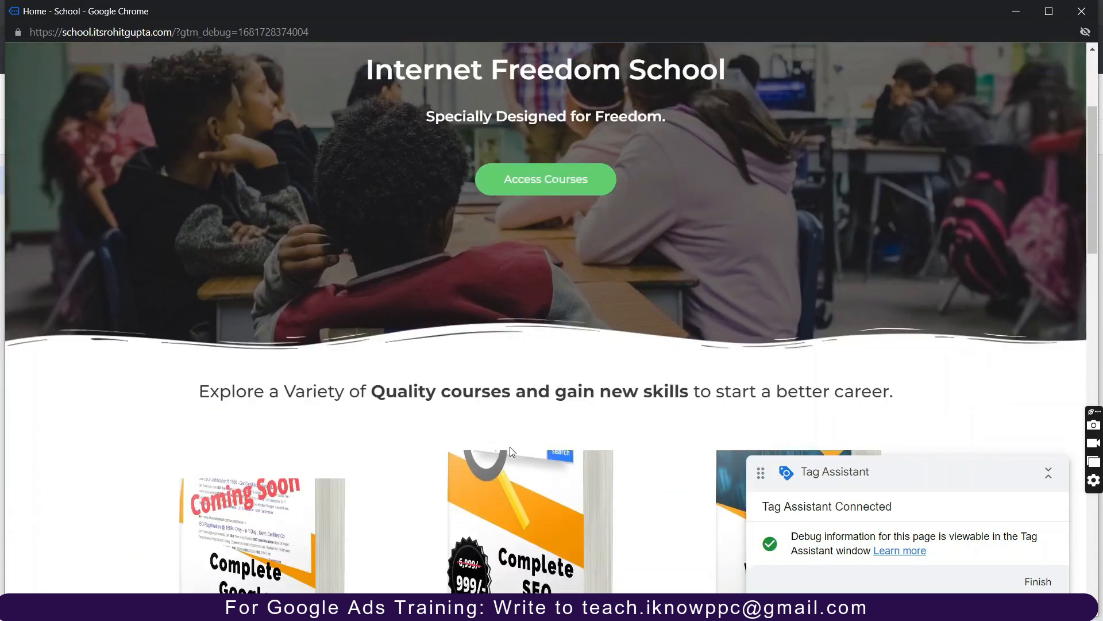
scroll(454, 517, down, 1)
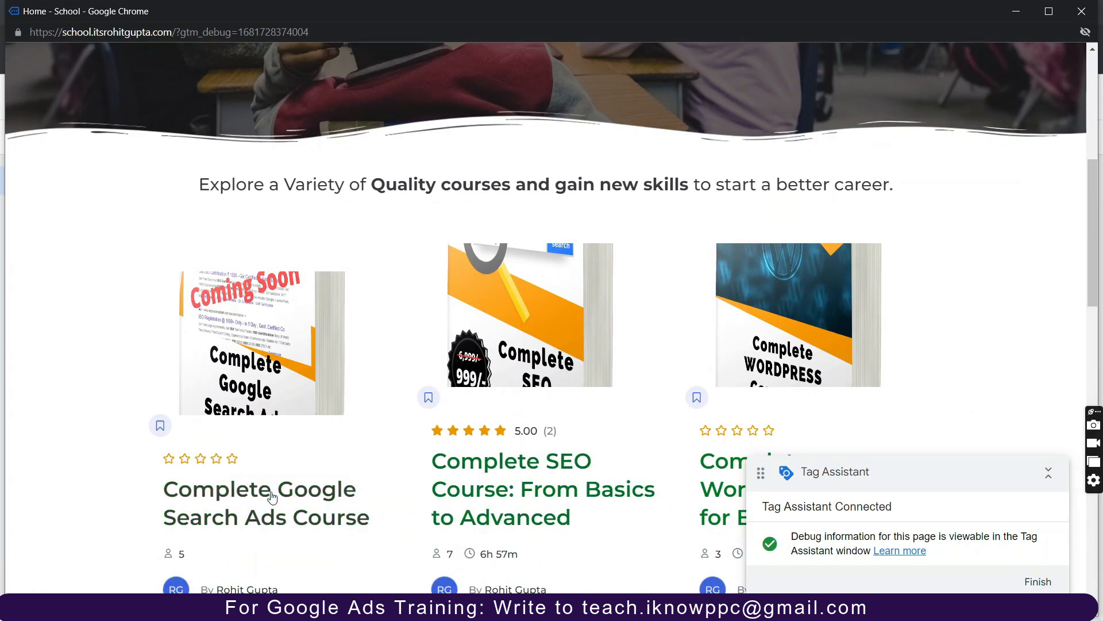
scroll(269, 494, down, 1)
scroll(273, 497, down, 6)
scroll(534, 544, down, 2)
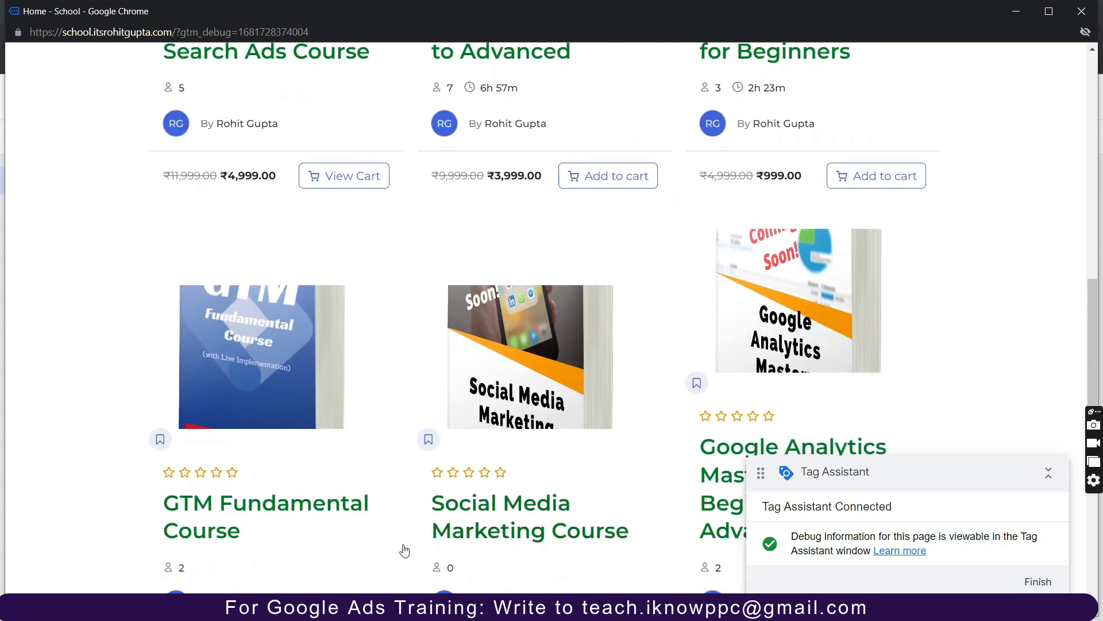
click(207, 516)
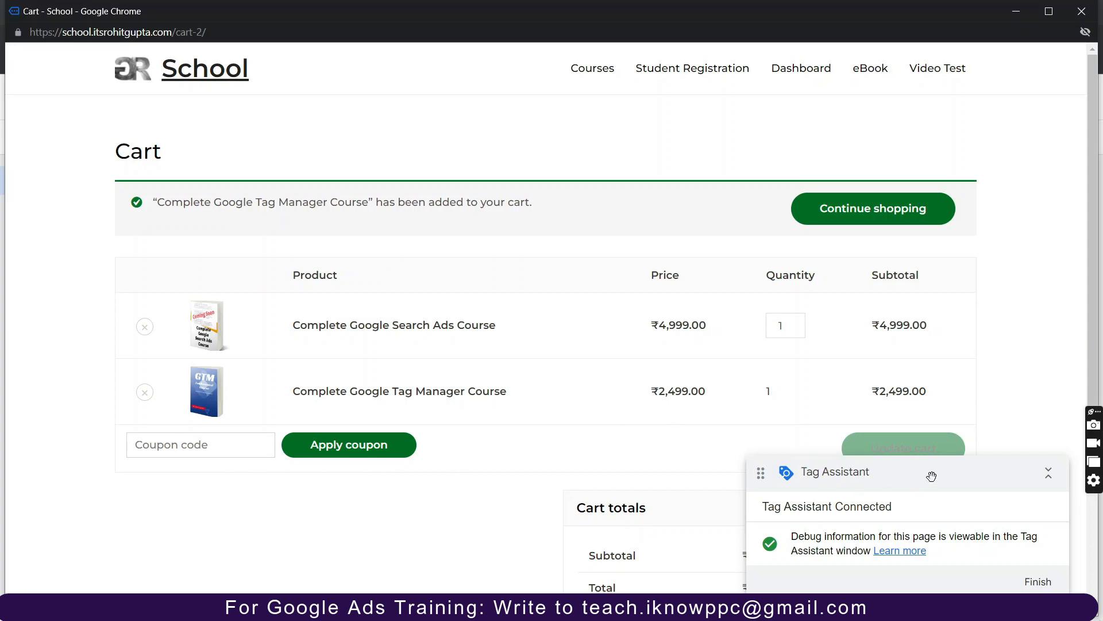
drag(931, 476, 481, 352)
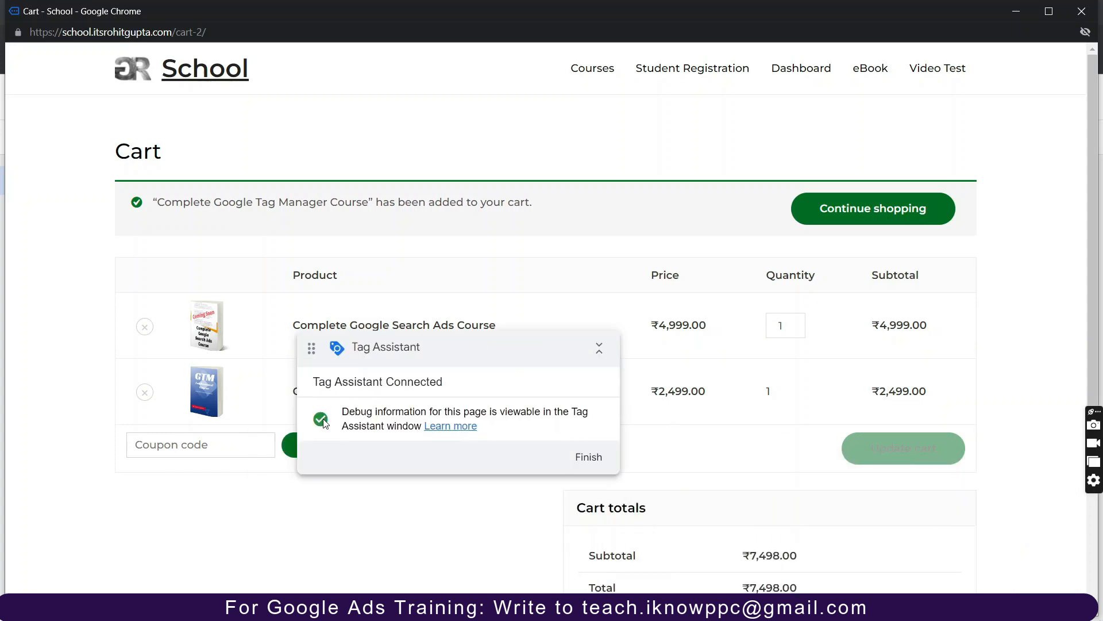
click(144, 328)
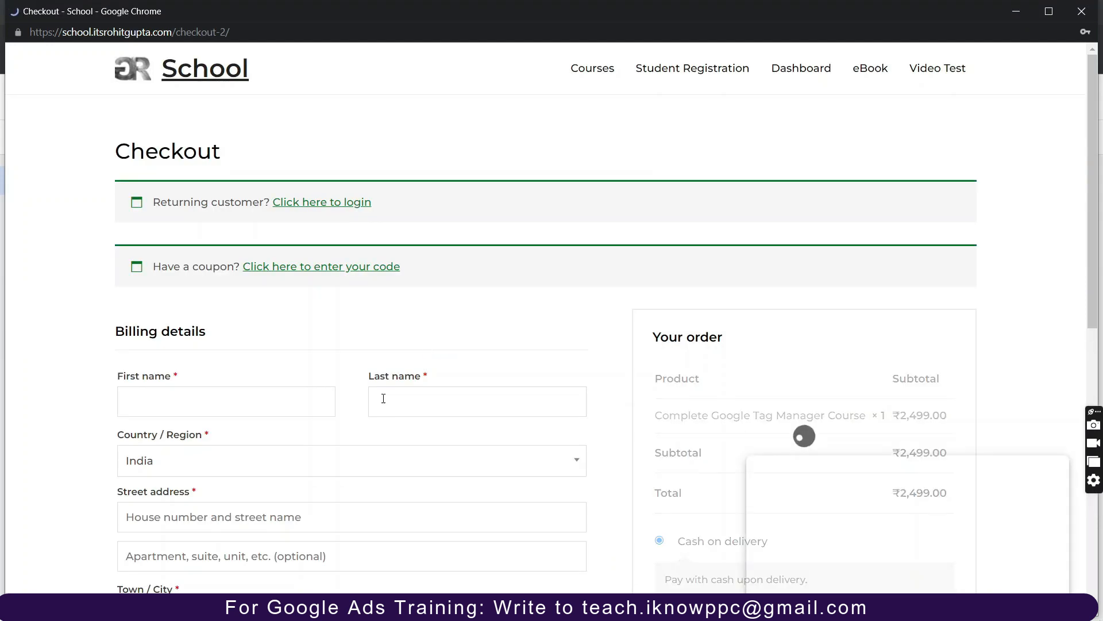
Enter the billing first name, street address and town/city, and choose Delhi as the state.
scroll(510, 437, down, 4)
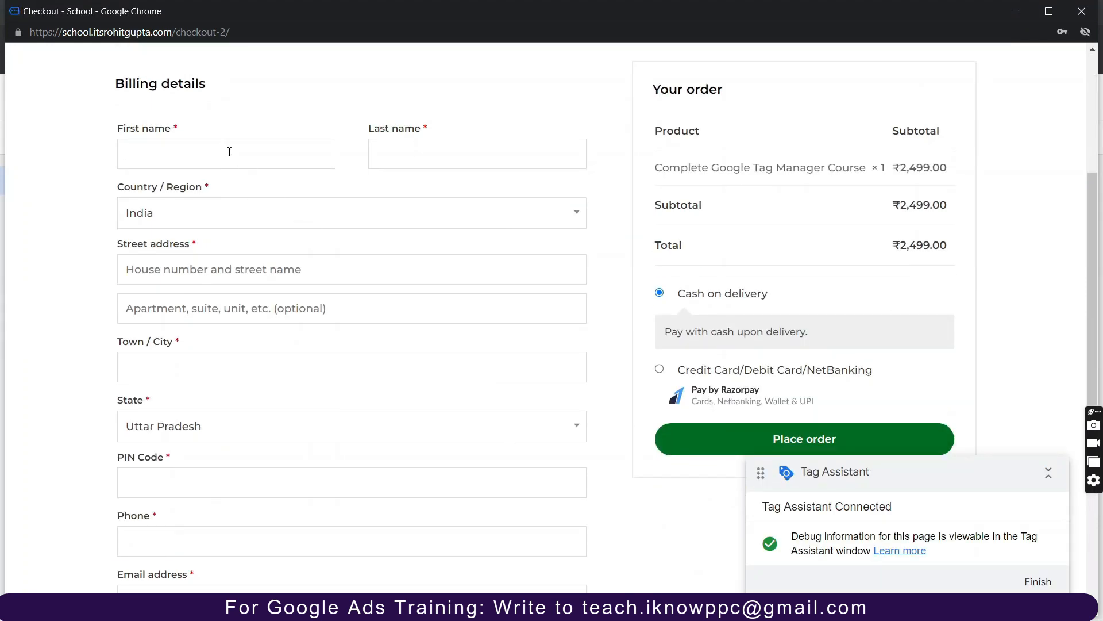
text(Rohit)
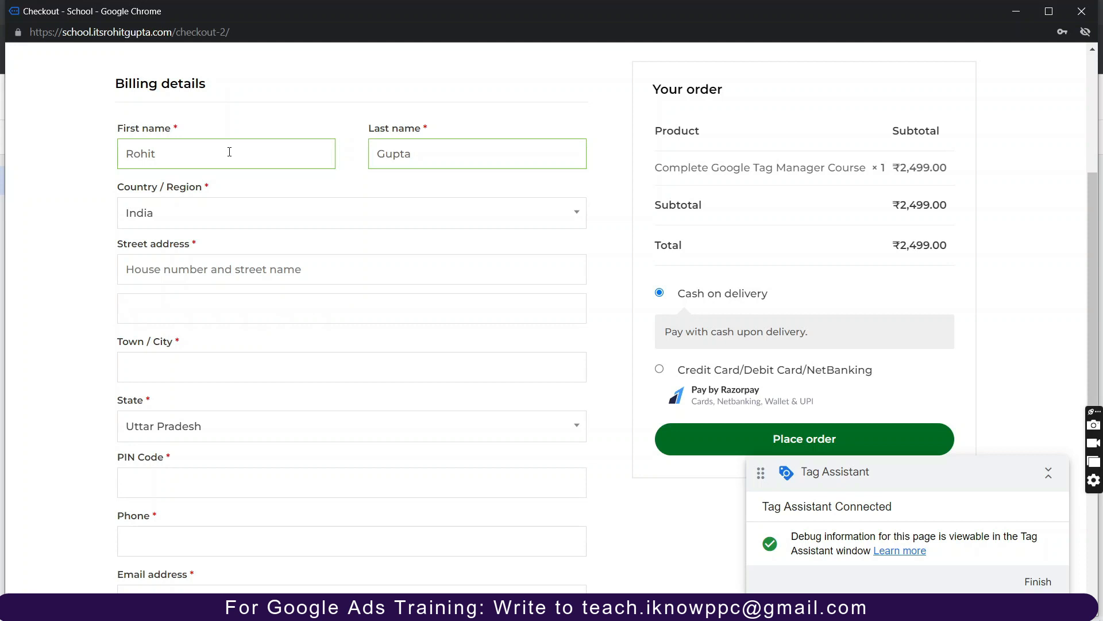
click(194, 272)
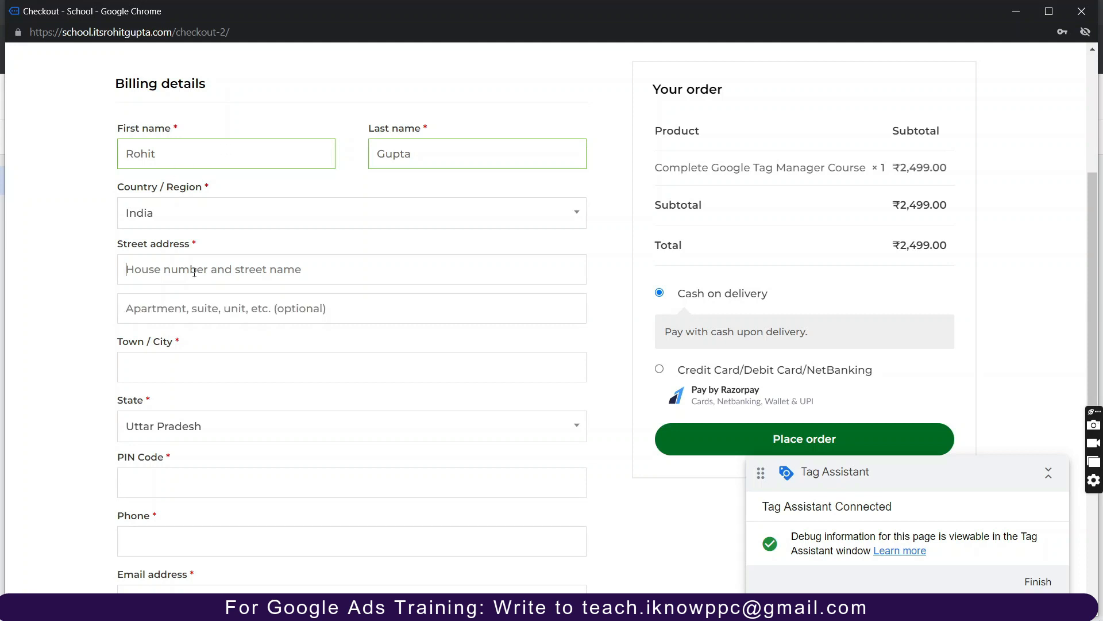
text(Del)
text(Delhi)
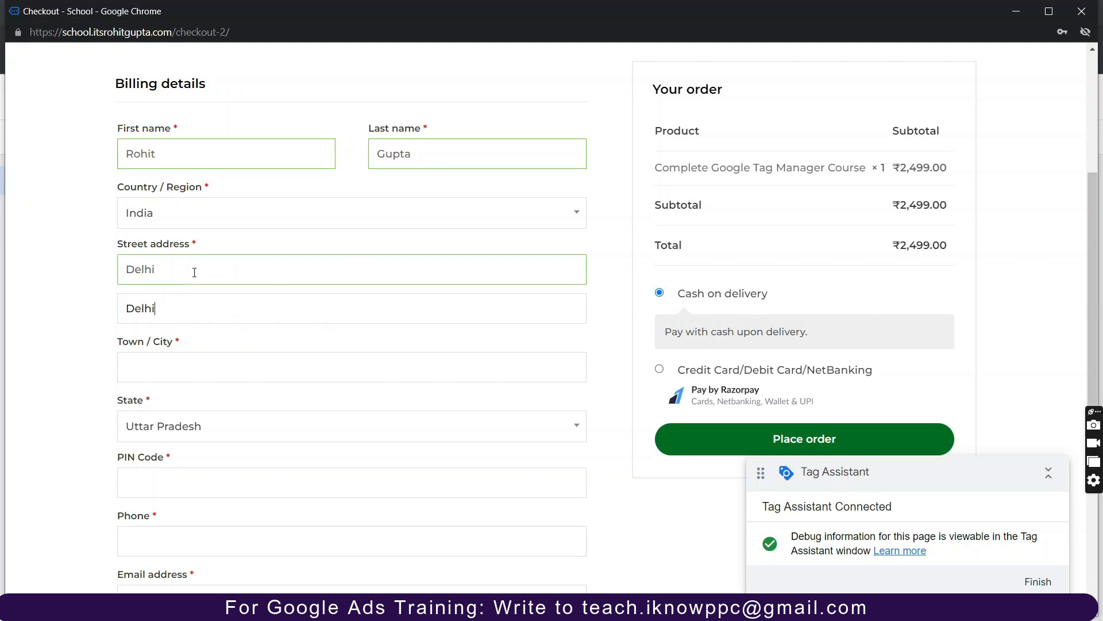
click(198, 376)
text(Delhi)
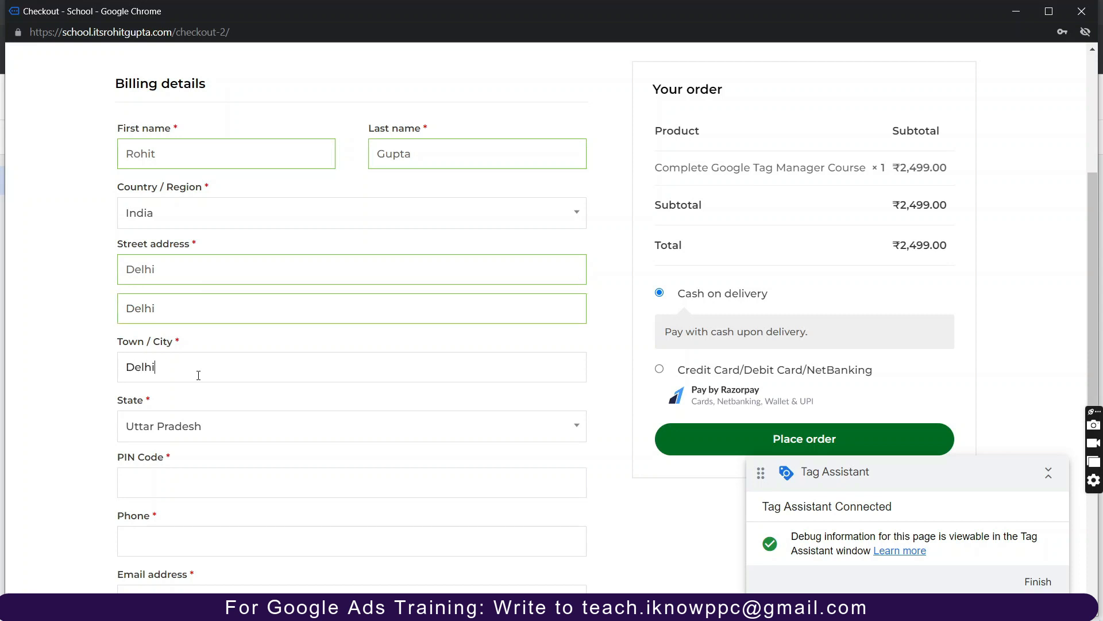
scroll(198, 375, down, 3)
click(157, 263)
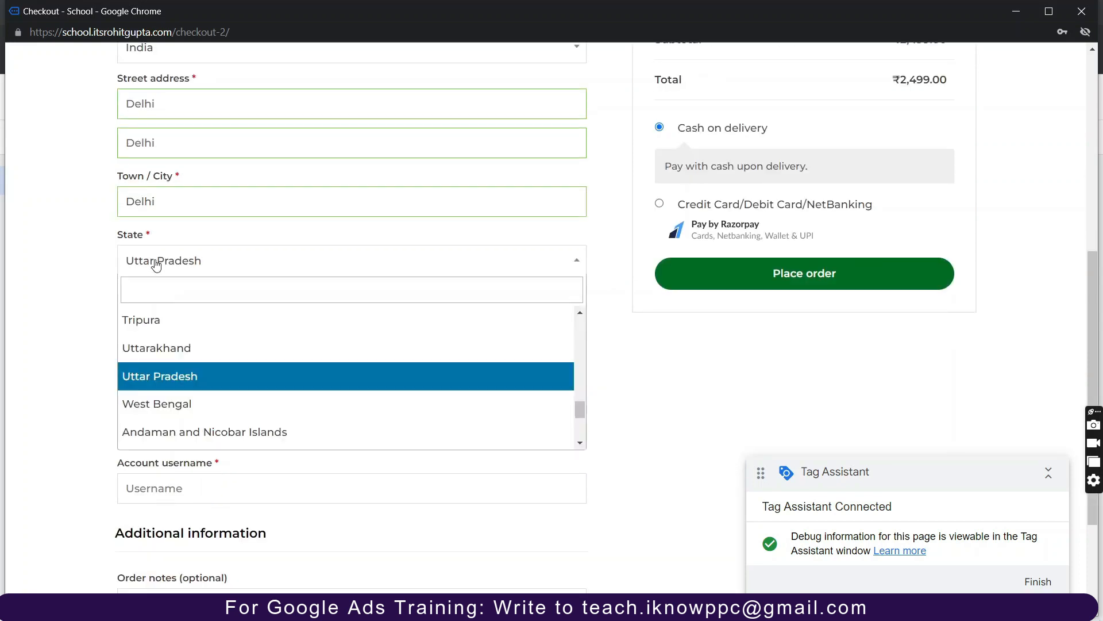
text(der)
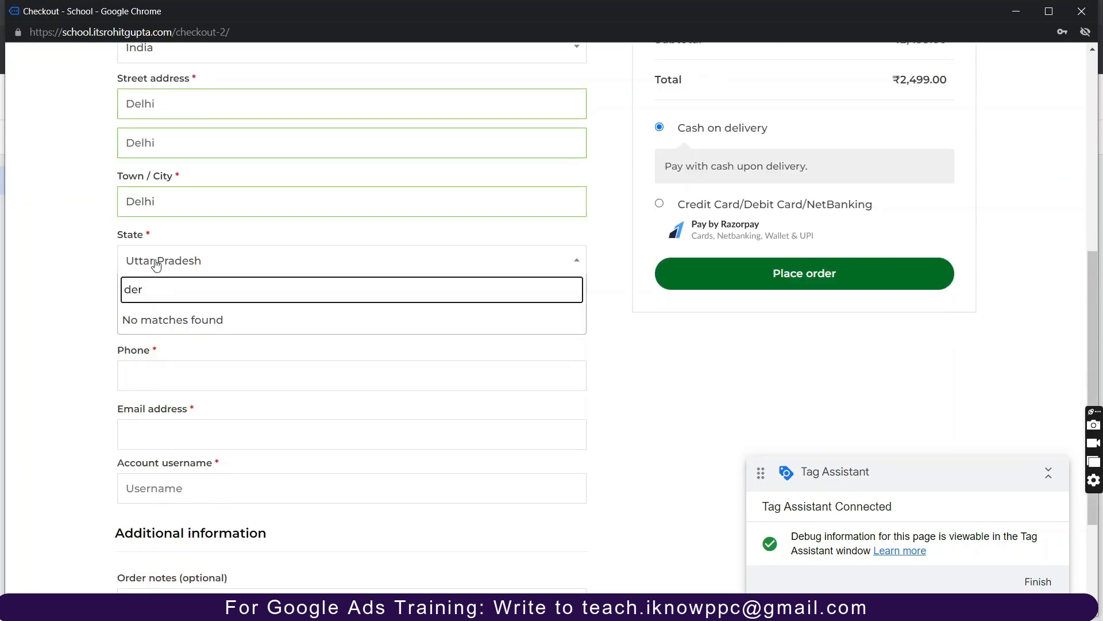
key(BackSpace)
text(l)
click(185, 323)
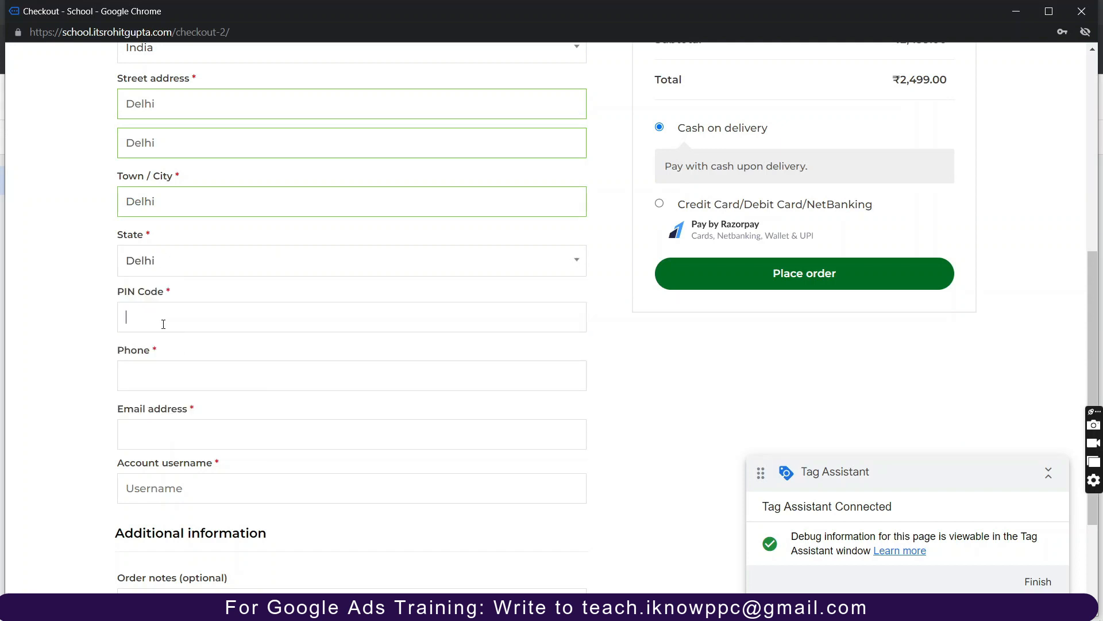
Fill in the billing PIN code, phone number, e-mail address and account username.
click(164, 324)
text(1100)
text(01)
key(BackSpace)
key(BackSpace)
text(11)
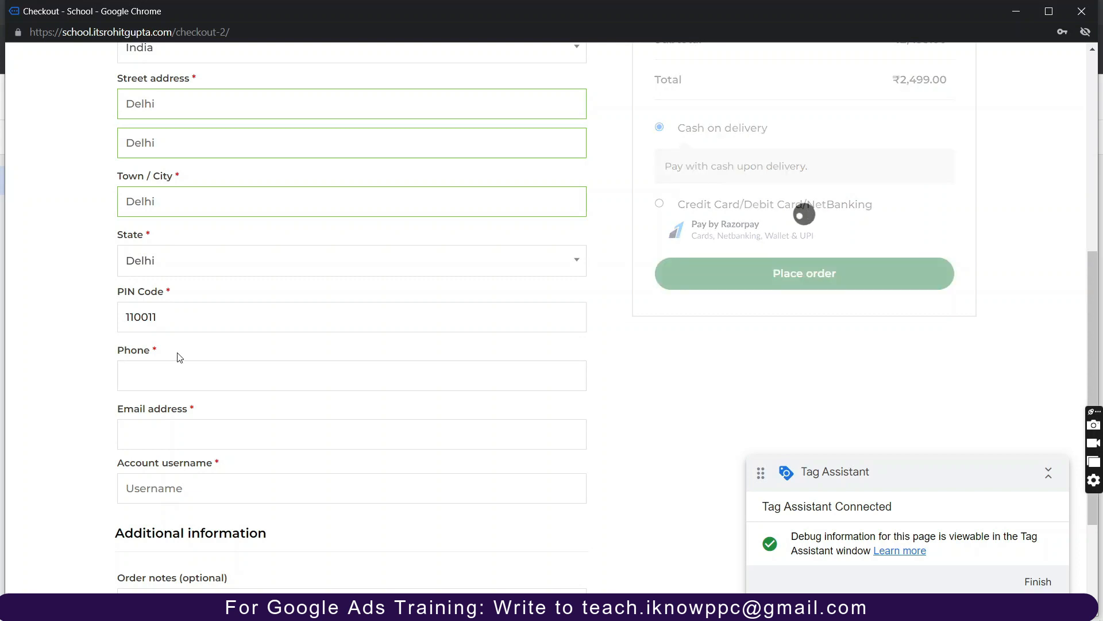
click(192, 387)
text(909)
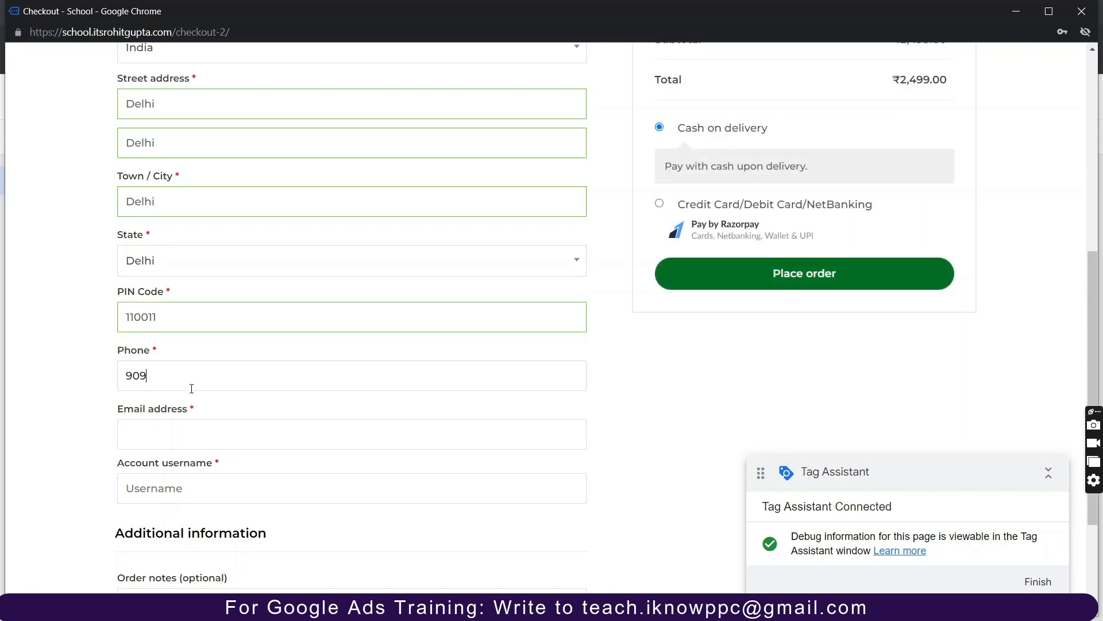
text(0909090)
click(182, 442)
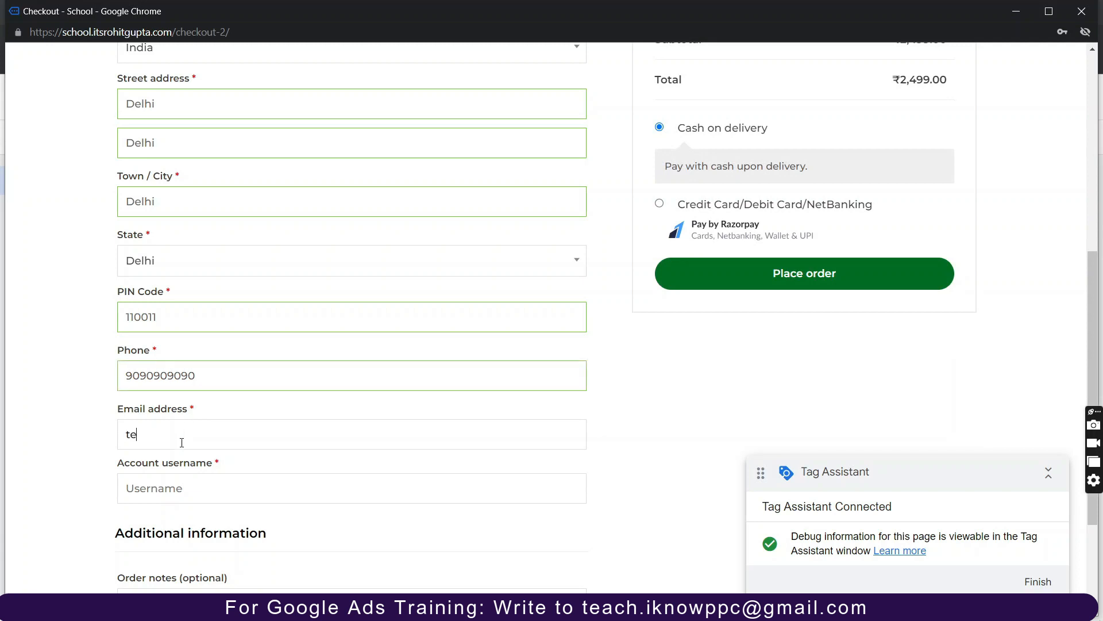
text(test@gmail.com)
click(191, 500)
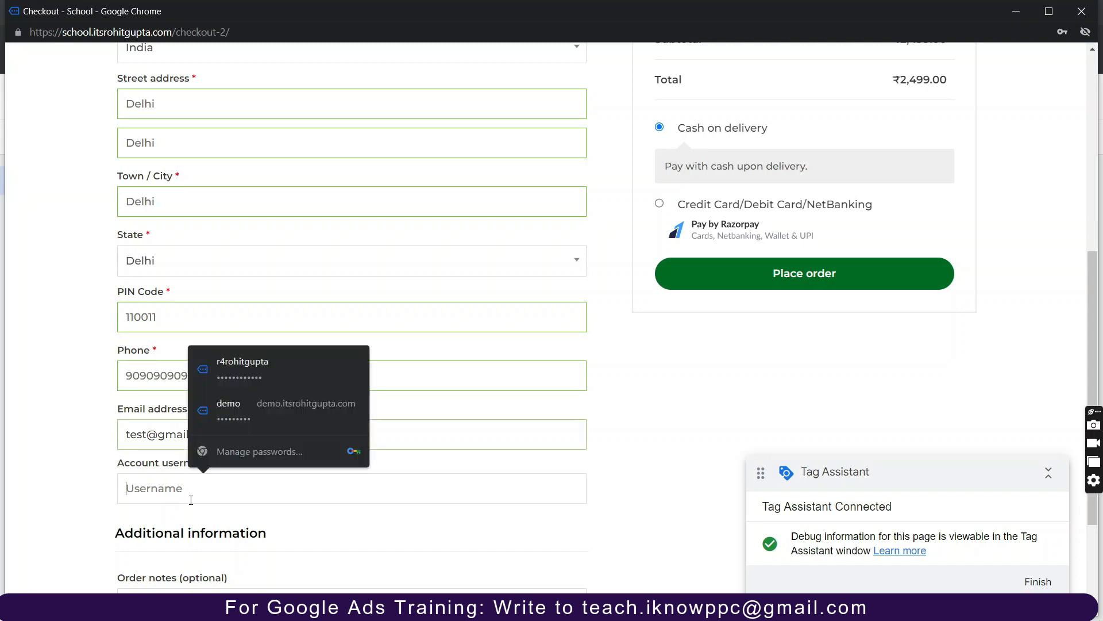
text(Test12345)
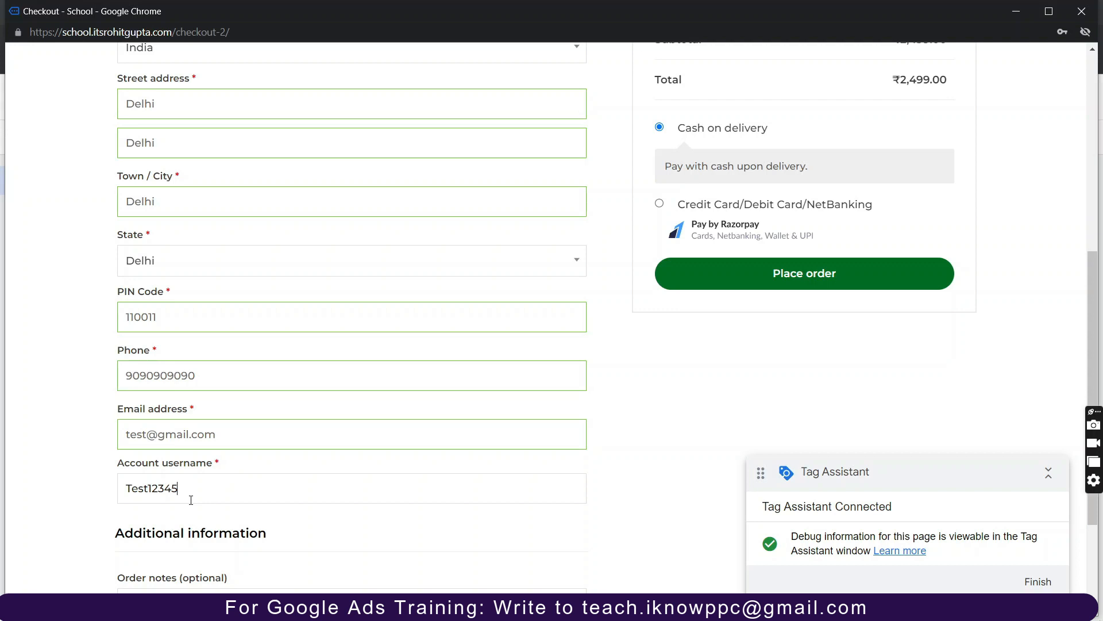
Place the cash-on-delivery order for ₹2,499.00 and set the checkout window aside.
scroll(191, 500, down, 3)
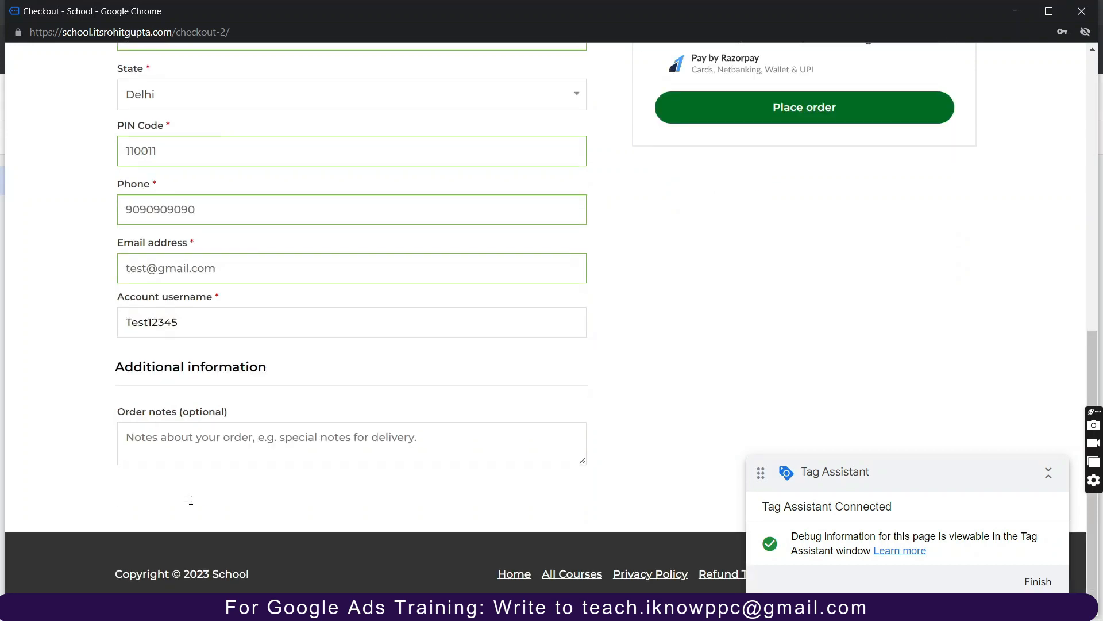
scroll(831, 217, up, 4)
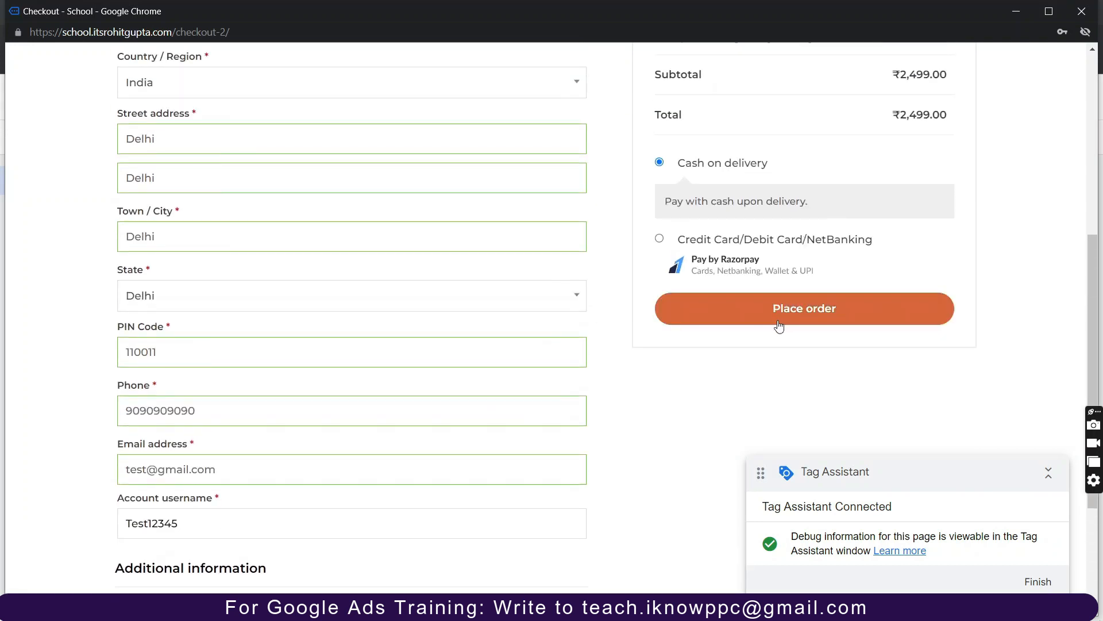
click(777, 315)
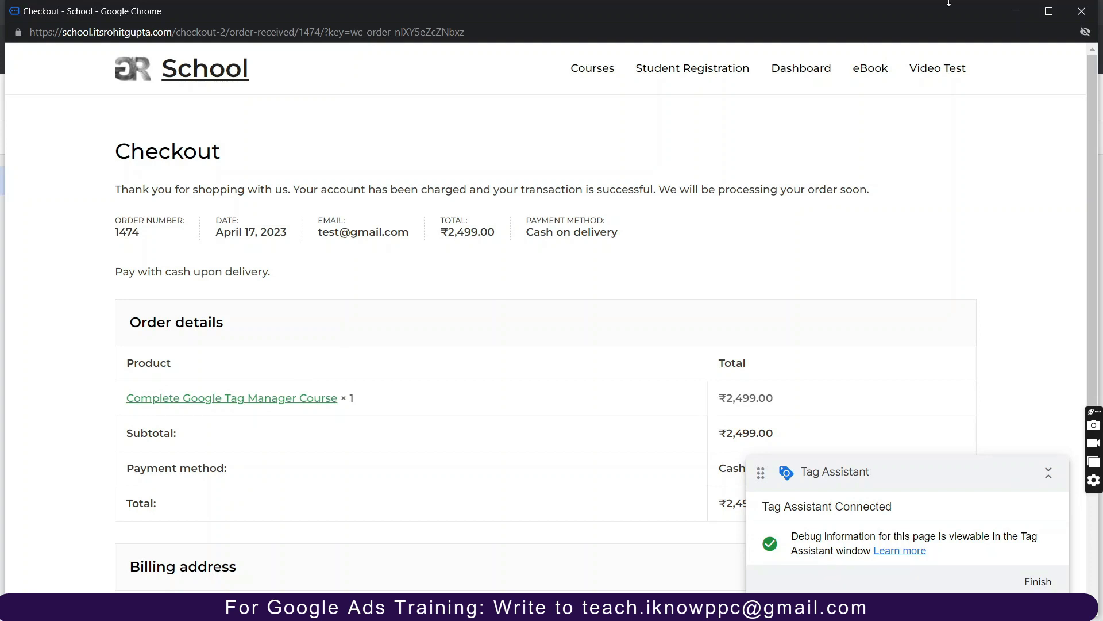
click(1018, 11)
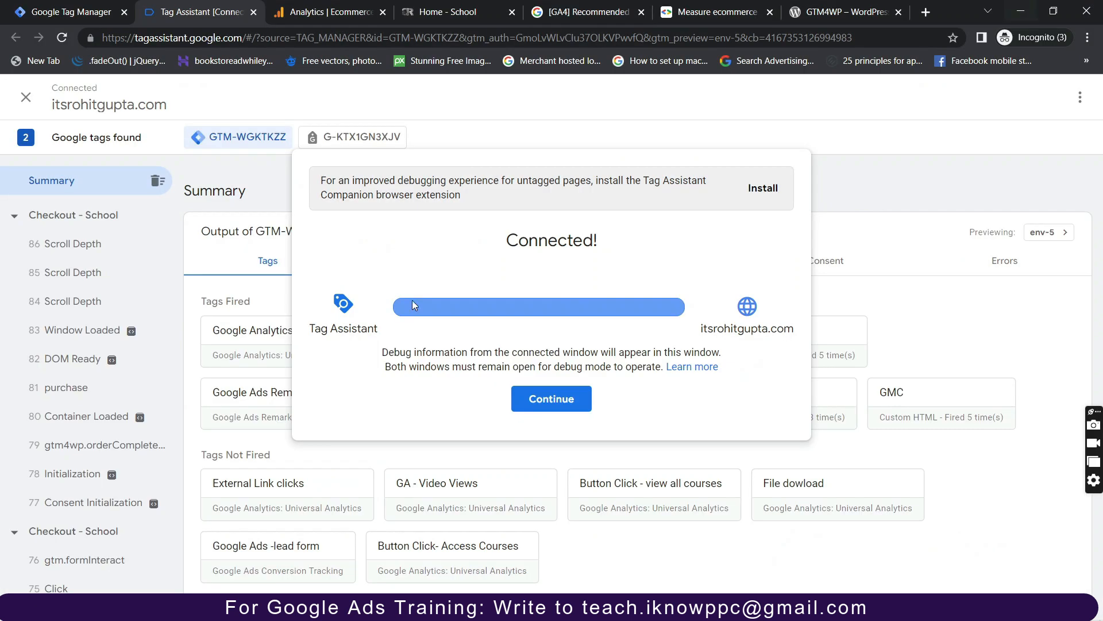
Dismiss the Connected! dialog and open event 20 Click under GTM Fundamental Course.
click(552, 399)
scroll(120, 440, down, 5)
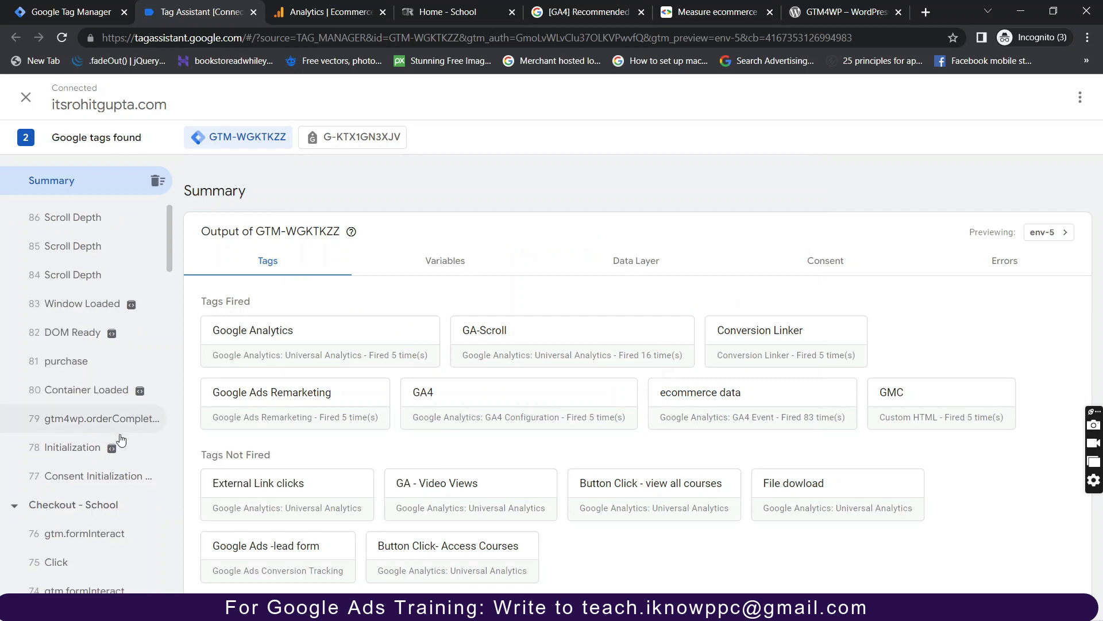
scroll(120, 441, down, 10)
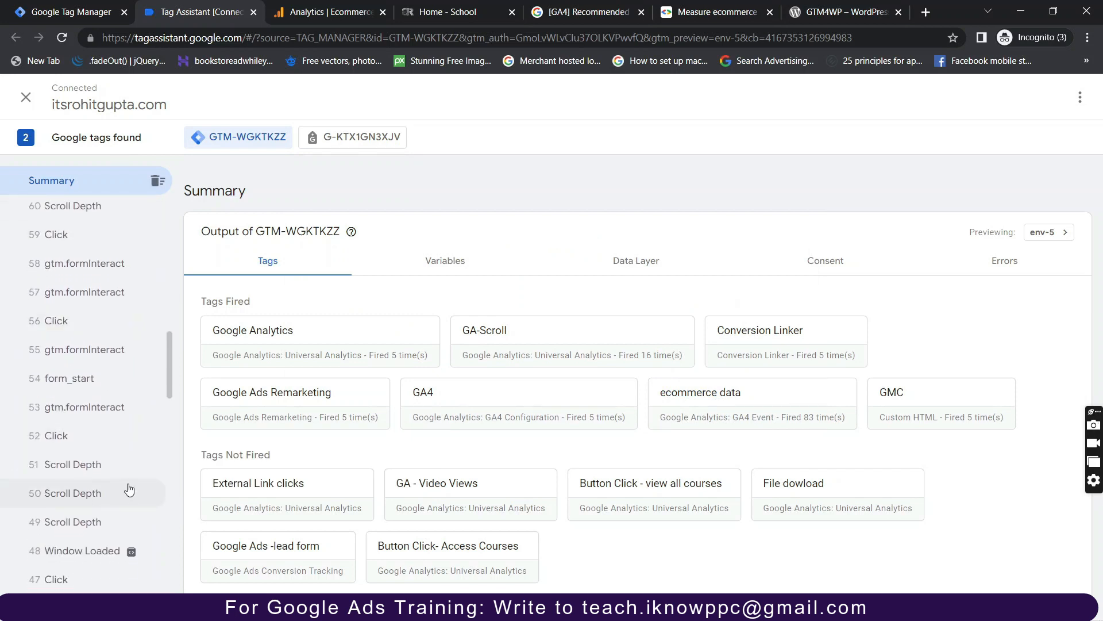
scroll(129, 488, down, 4)
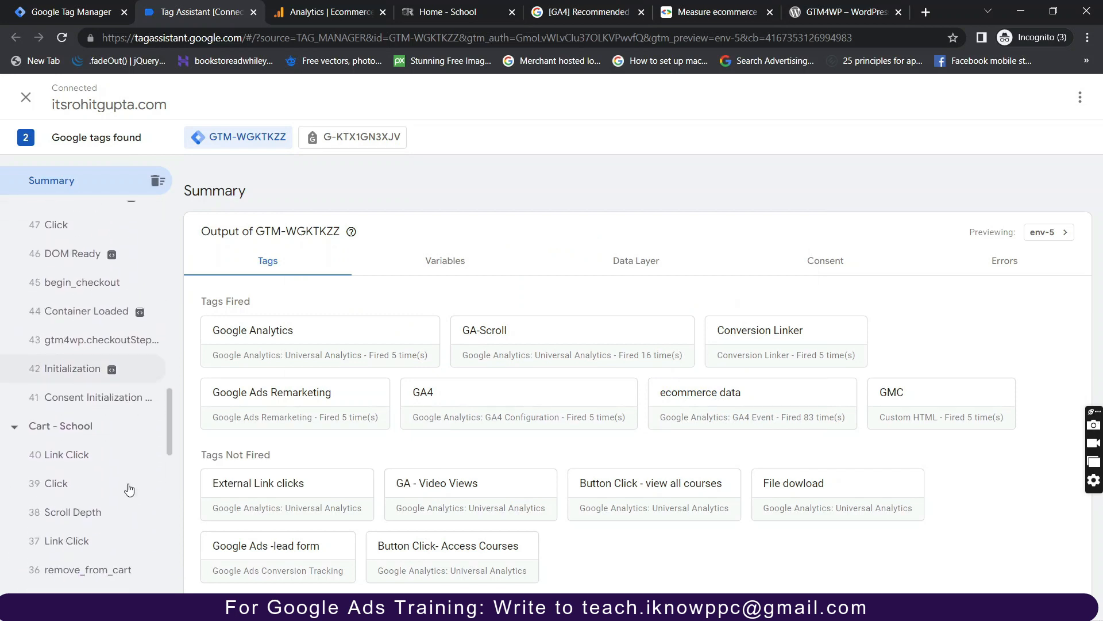
scroll(86, 510, down, 10)
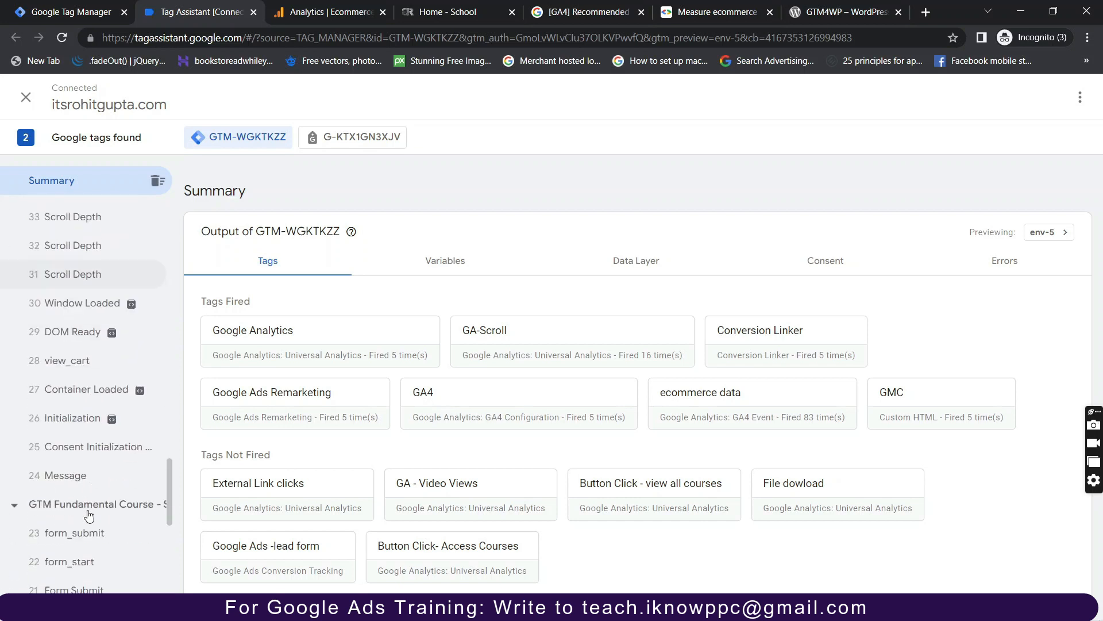
scroll(88, 514, down, 1)
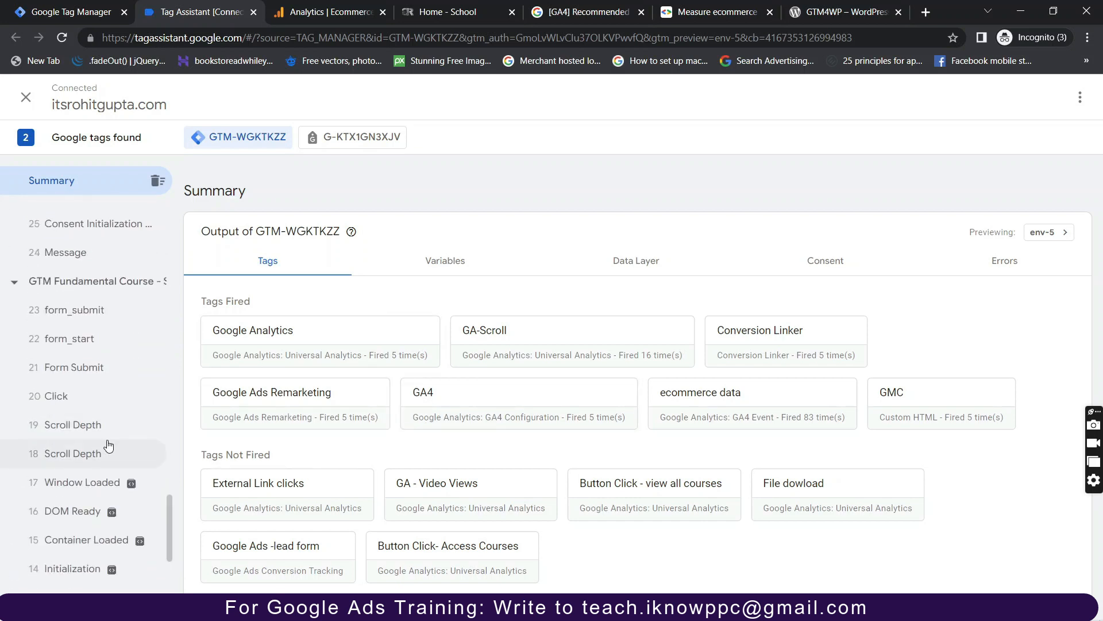
scroll(109, 446, down, 6)
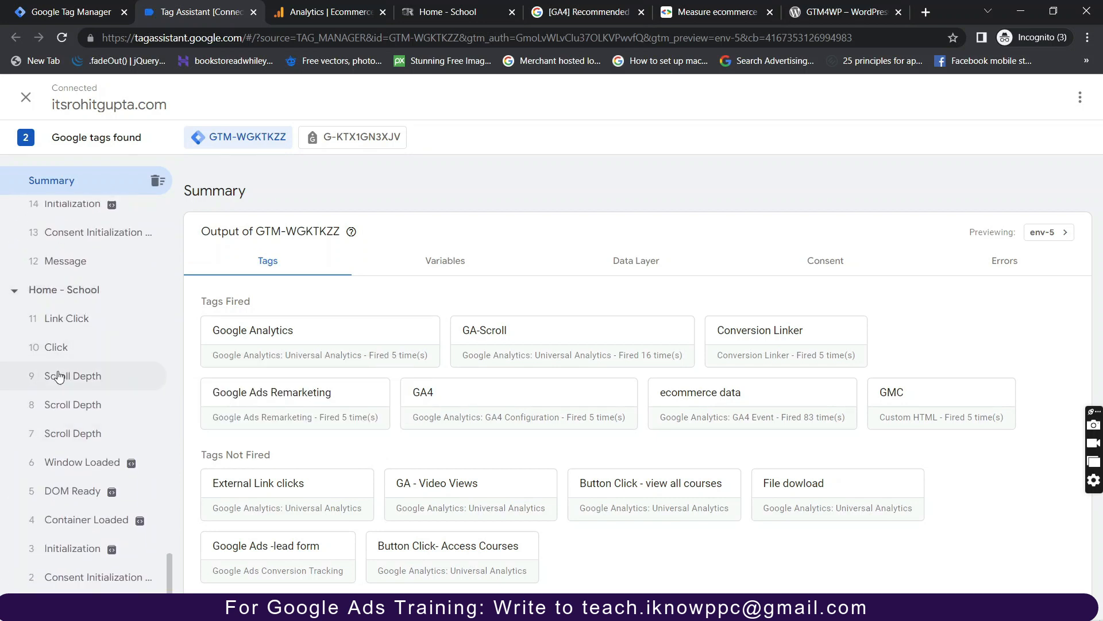
scroll(73, 430, up, 6)
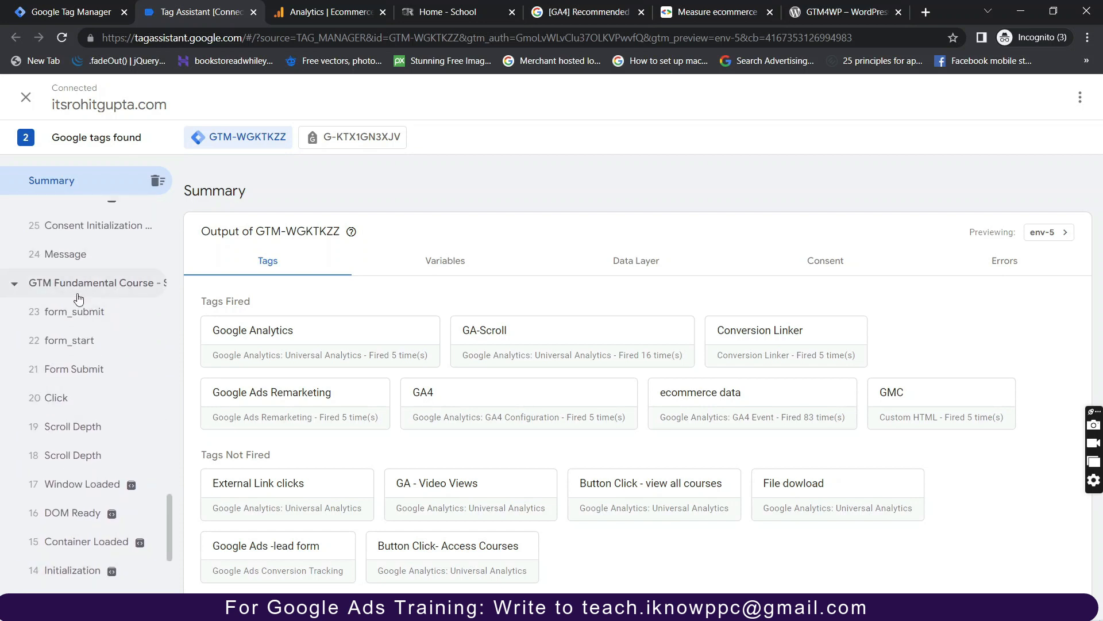
scroll(89, 405, down, 2)
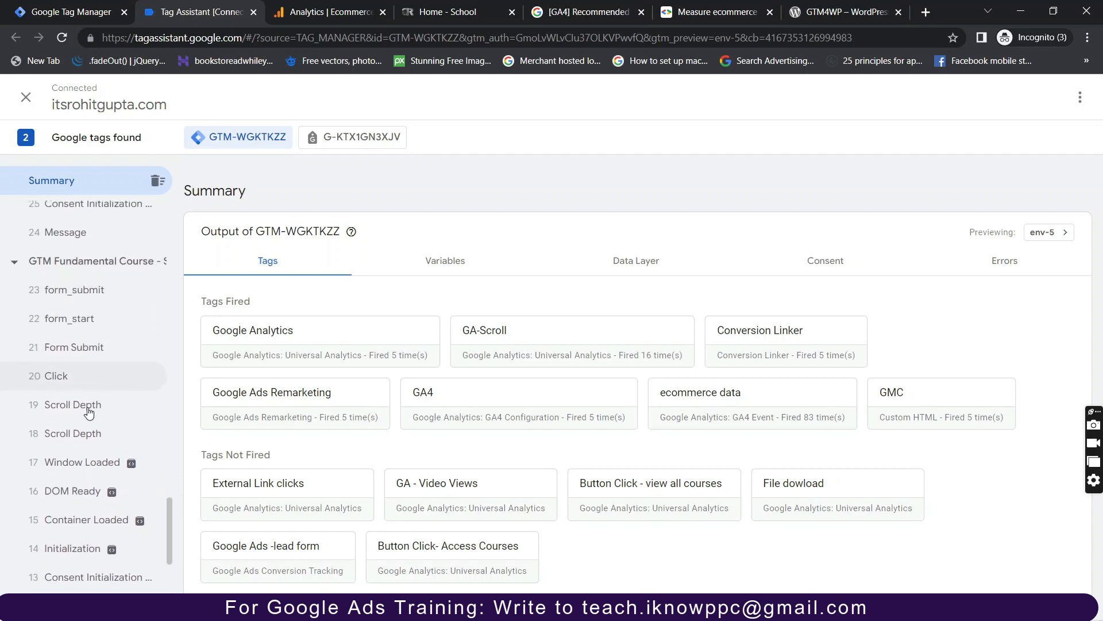
scroll(85, 440, down, 1)
scroll(85, 441, up, 1)
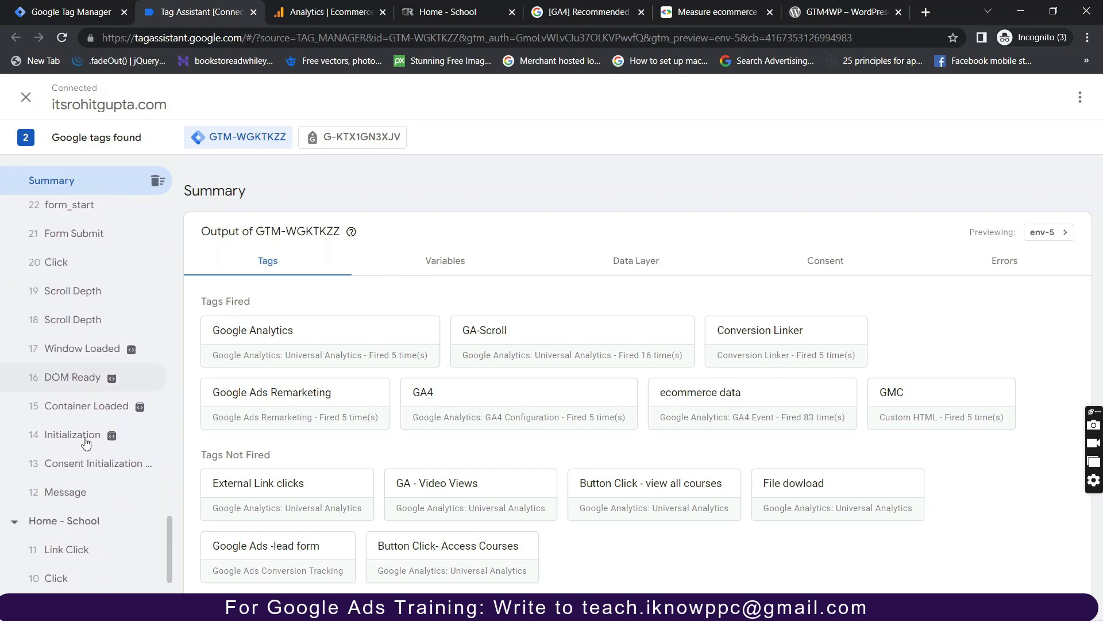
click(68, 332)
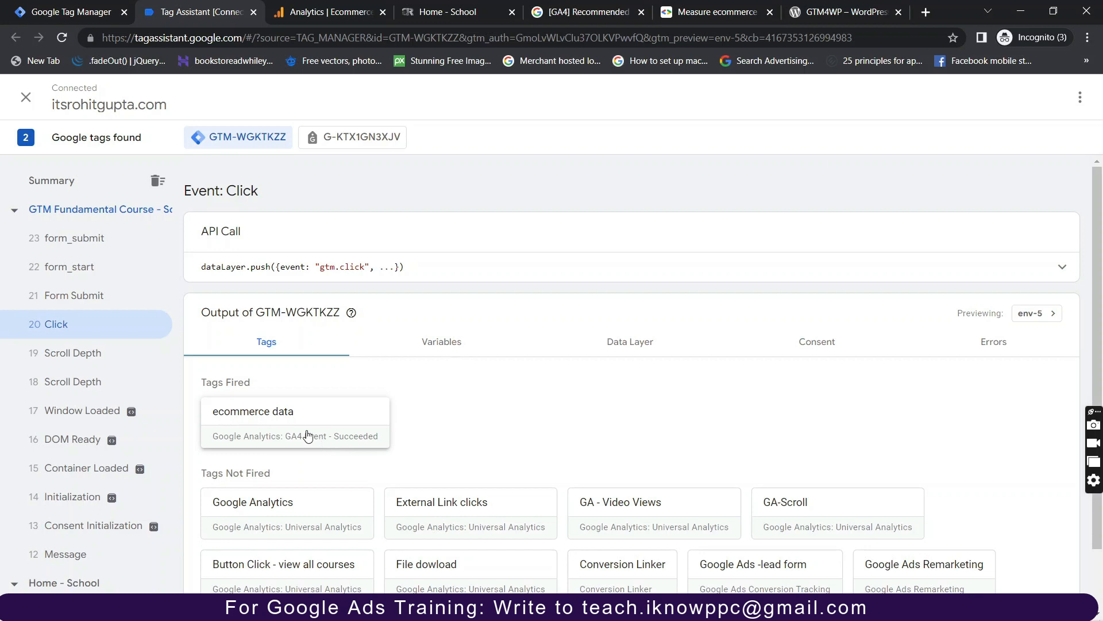
Inspect the ecommerce data tag's details as Values, then review the event's Variables.
click(309, 436)
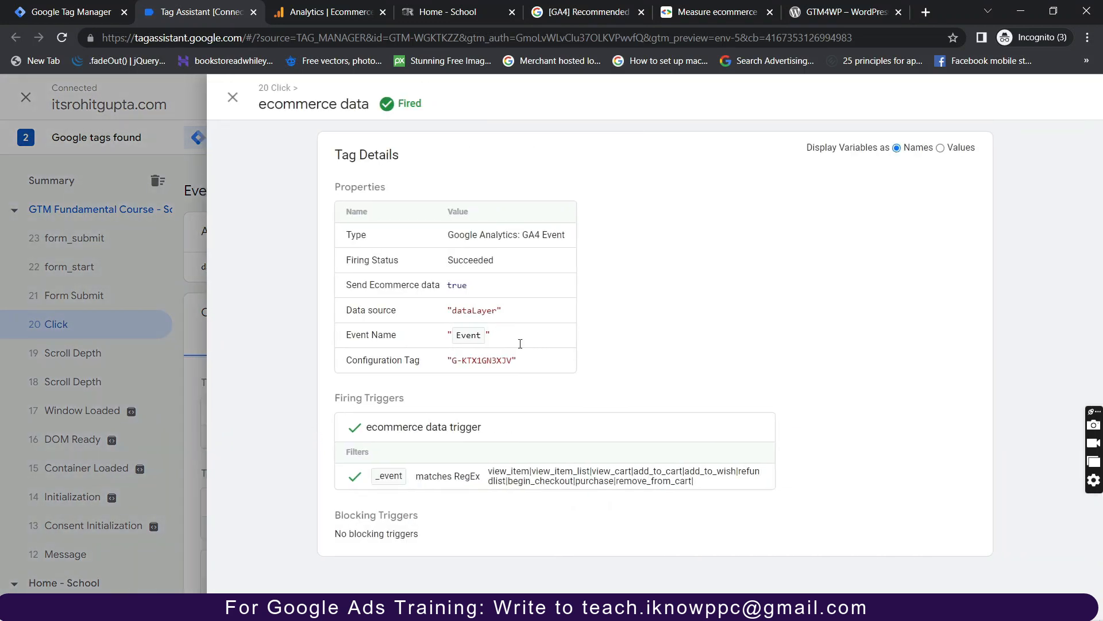
click(940, 148)
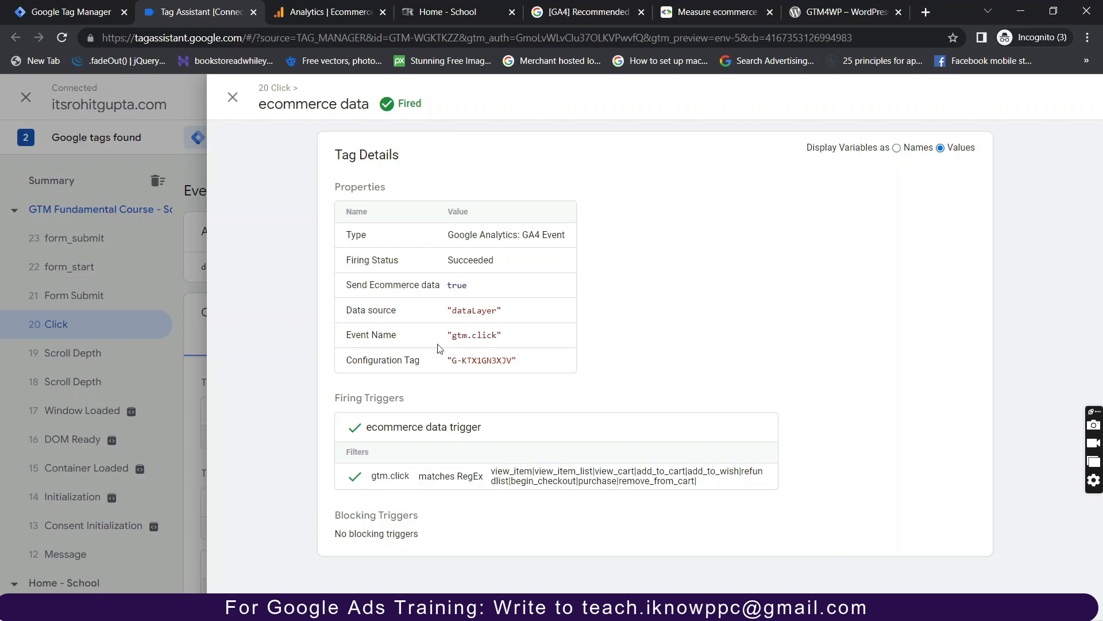
click(233, 97)
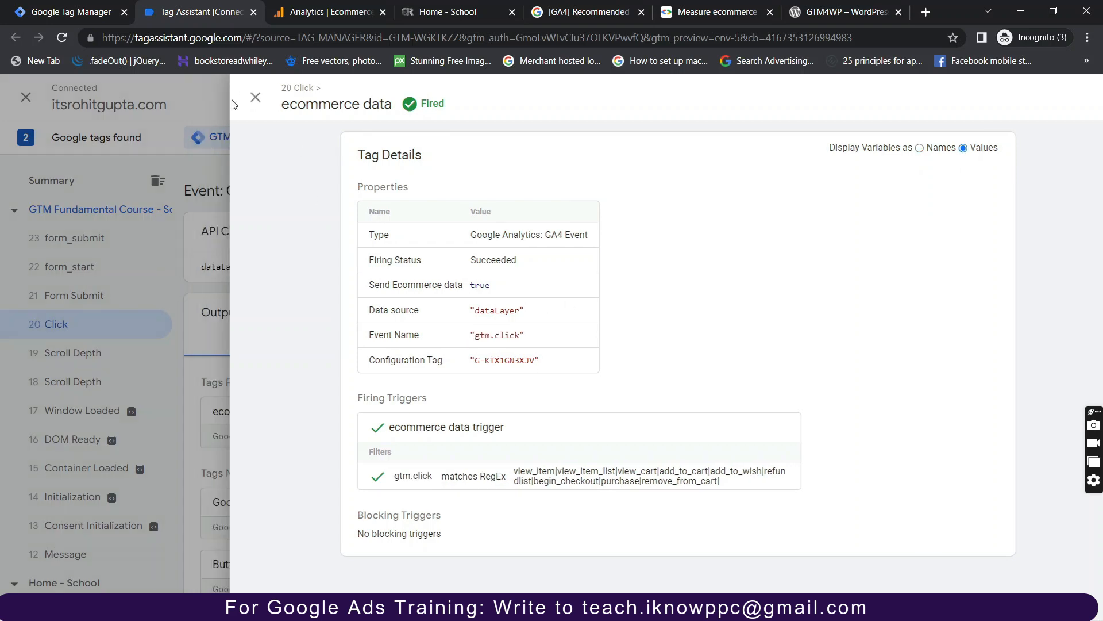
click(444, 349)
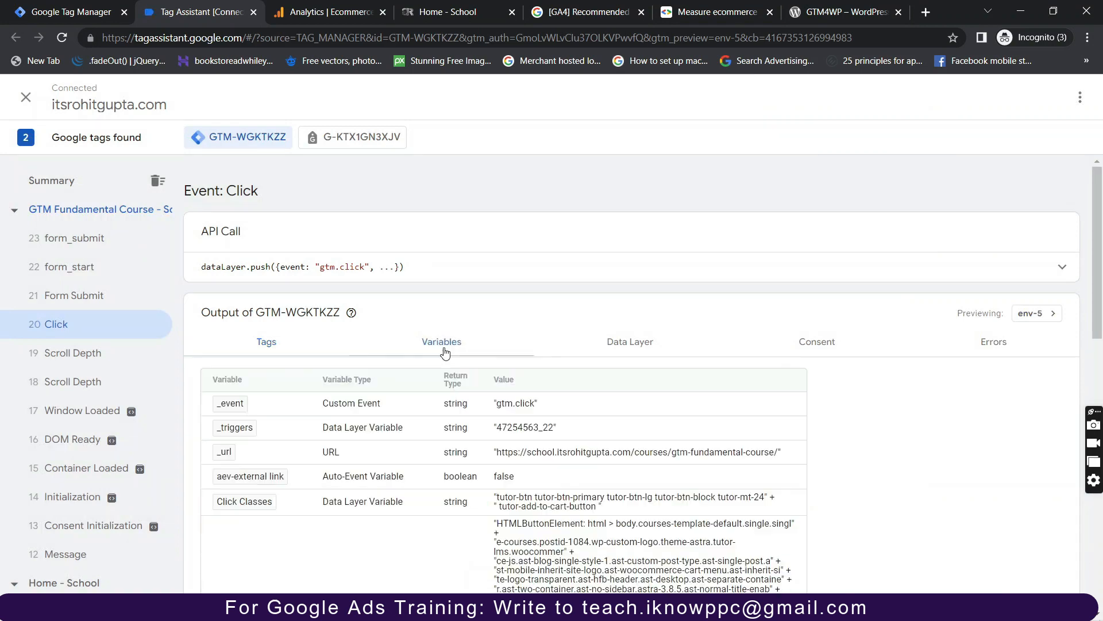
scroll(446, 353, down, 2)
scroll(446, 352, down, 2)
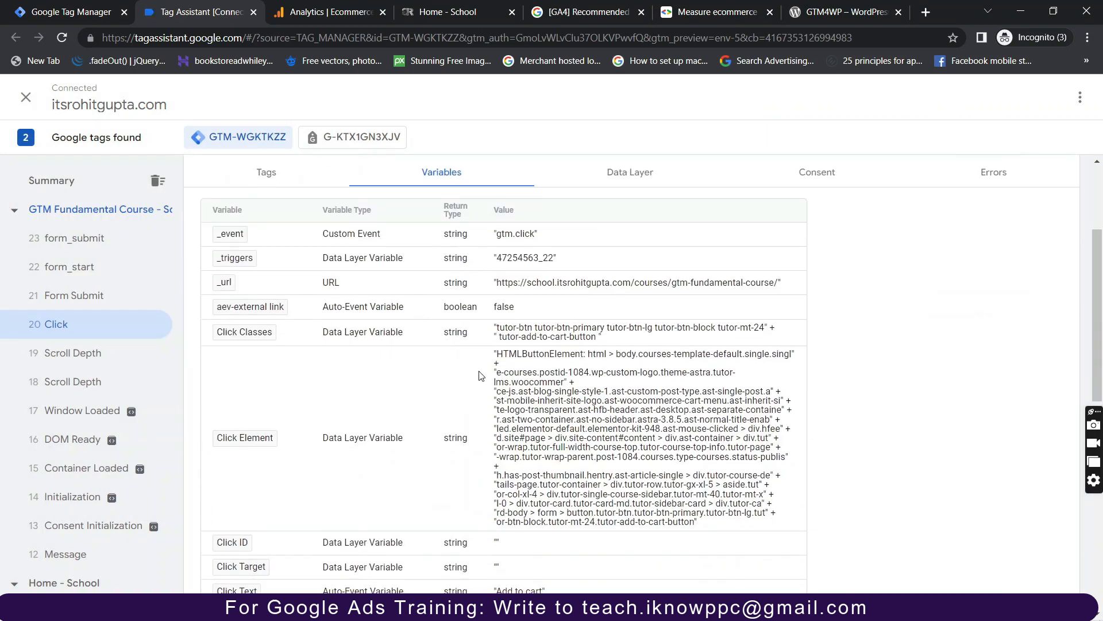
scroll(481, 377, down, 3)
scroll(542, 387, down, 1)
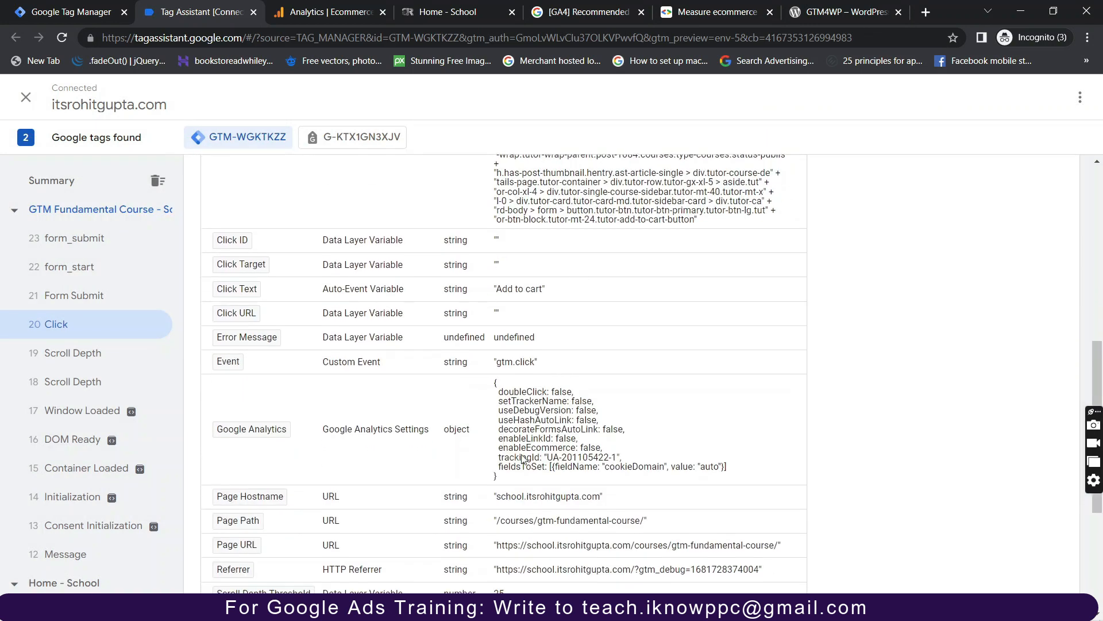
scroll(522, 454, down, 4)
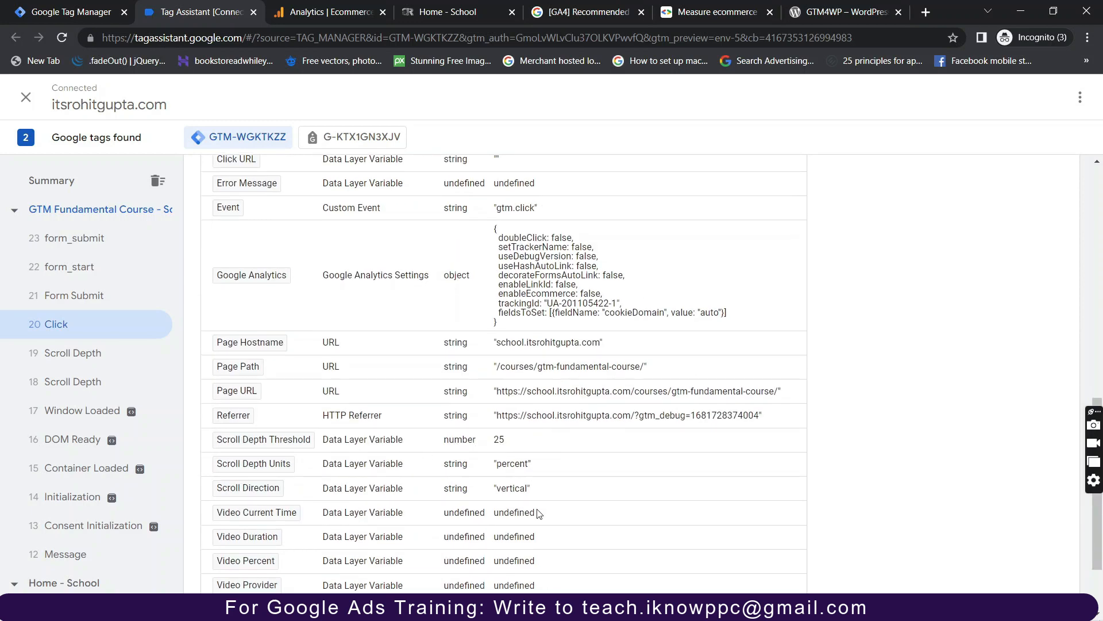
scroll(535, 379, up, 8)
scroll(534, 375, up, 1)
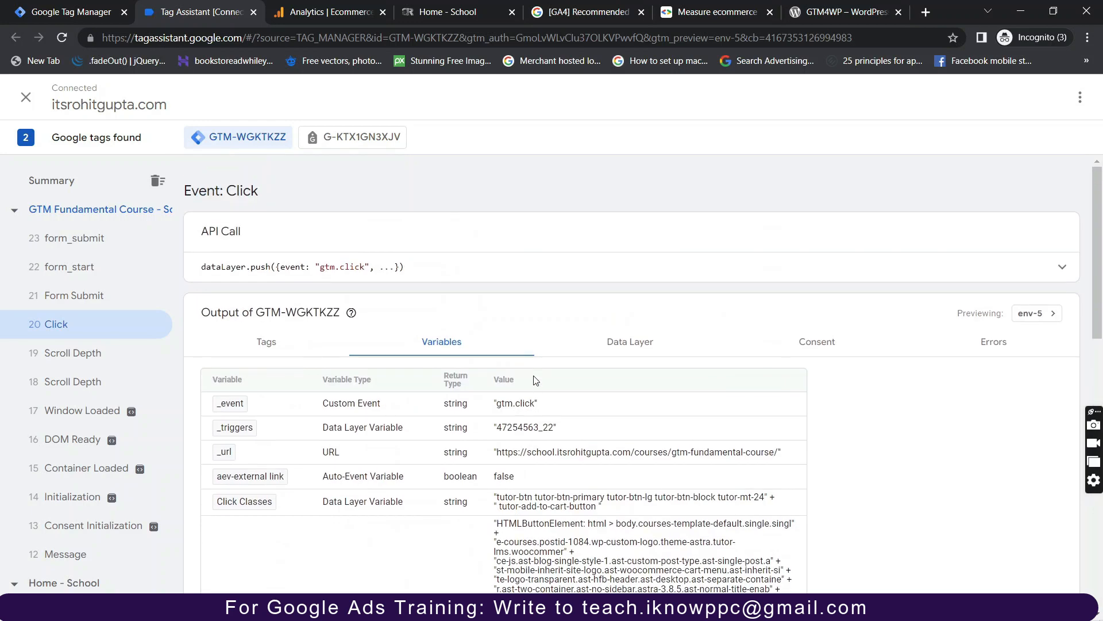
Review the Data Layer values recorded for event 20 Click.
click(634, 351)
scroll(502, 433, down, 4)
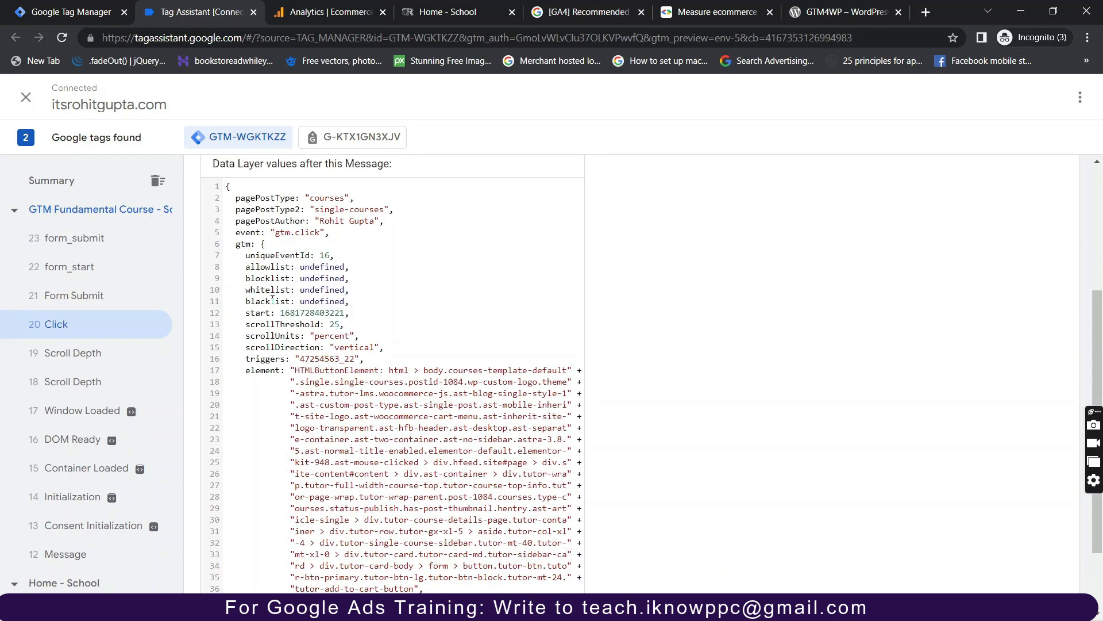
scroll(273, 298, down, 2)
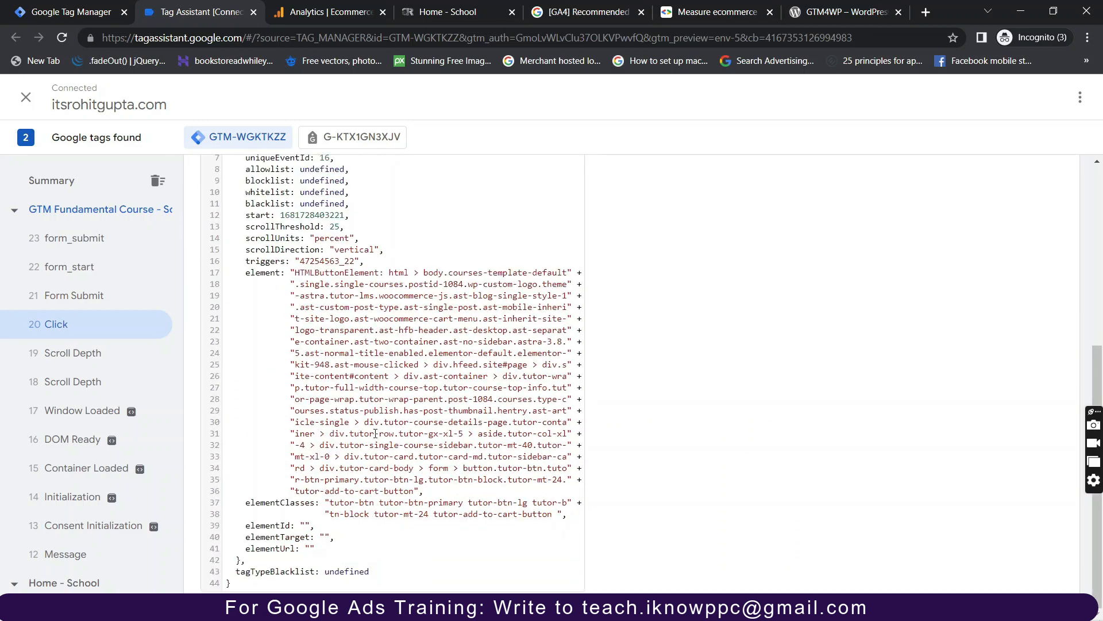
scroll(375, 433, up, 5)
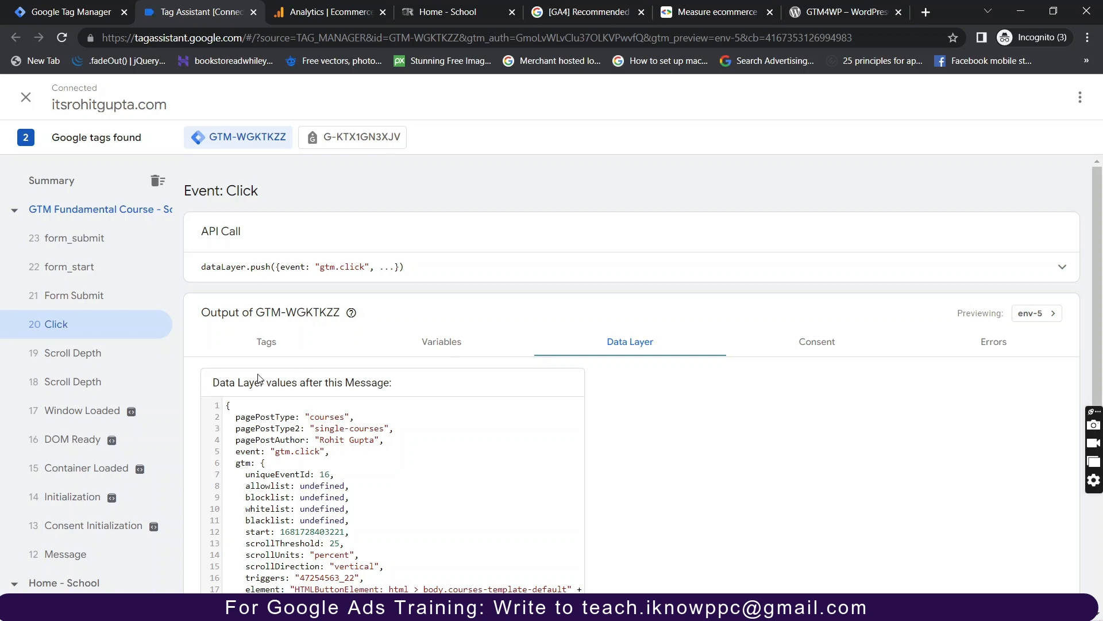
scroll(39, 263, up, 5)
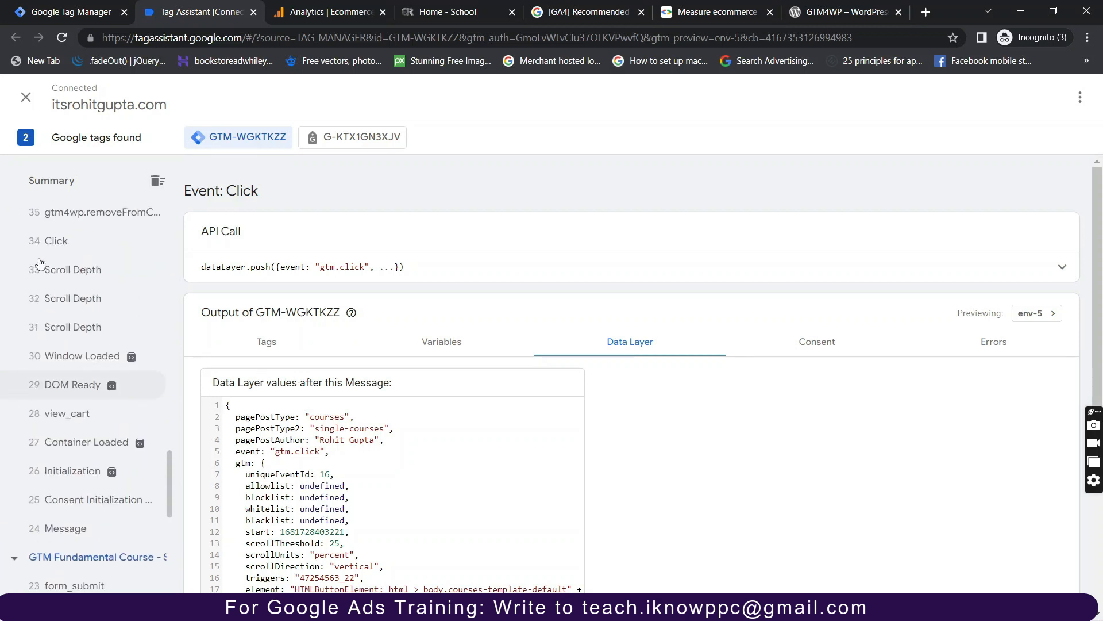
scroll(131, 279, up, 3)
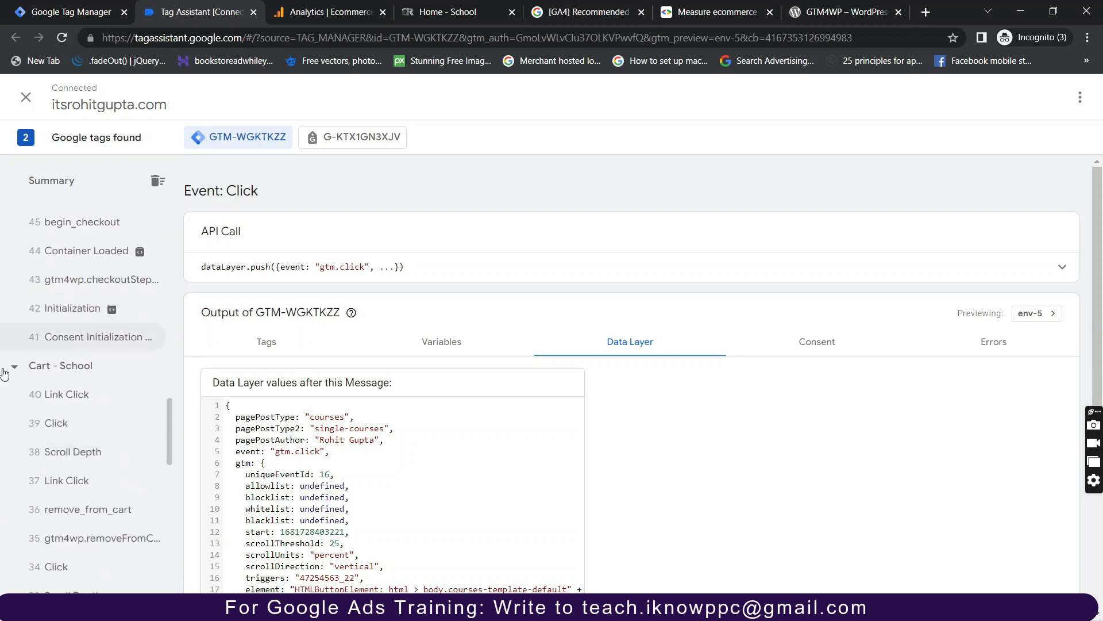
Open Cart page event 39 Click and check both courses, currency INR and value 4999.
click(77, 432)
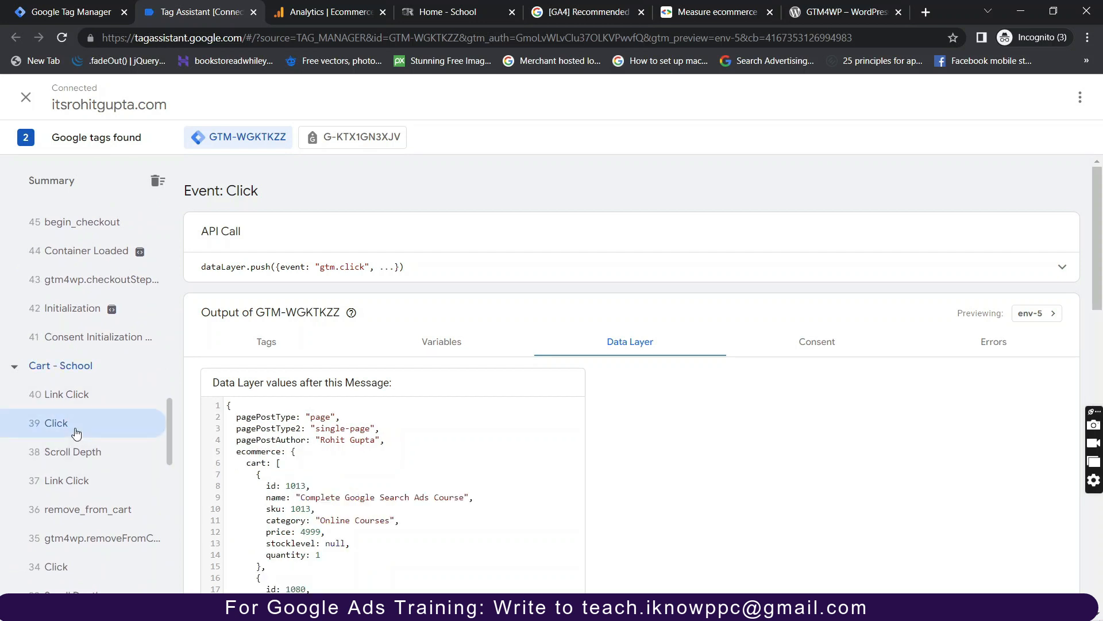
scroll(359, 429, down, 1)
scroll(360, 430, down, 1)
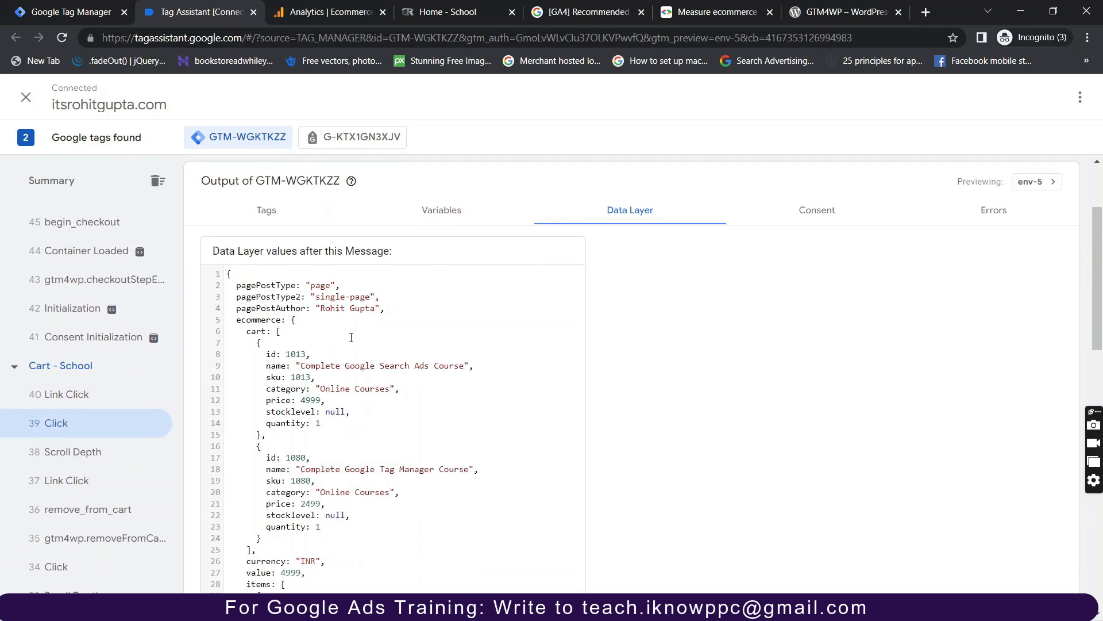
scroll(339, 365, down, 1)
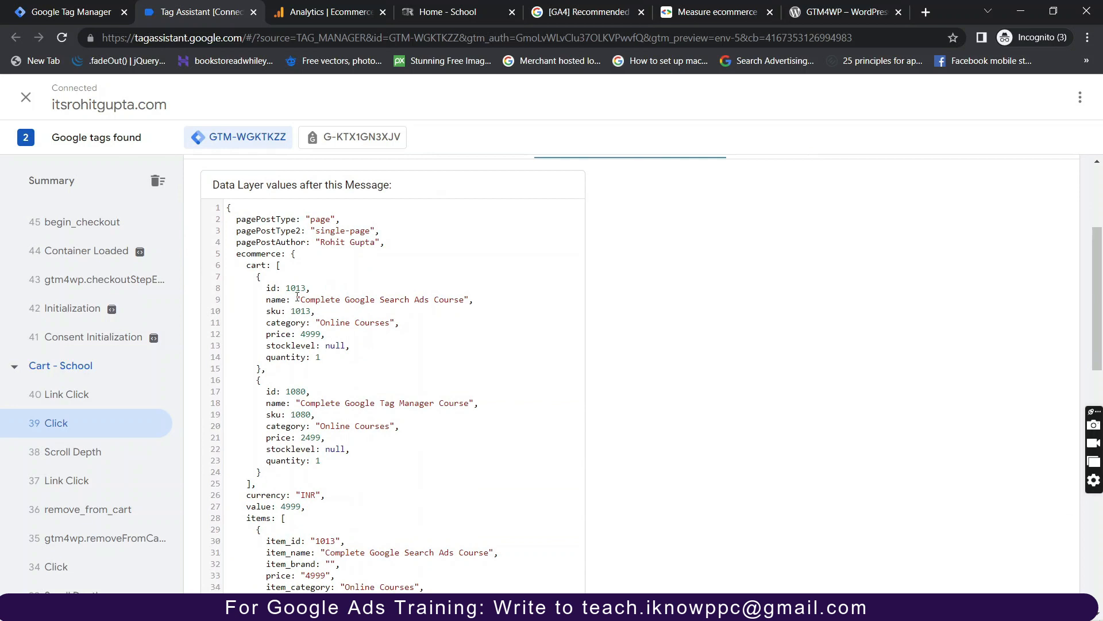
drag(297, 297, 331, 326)
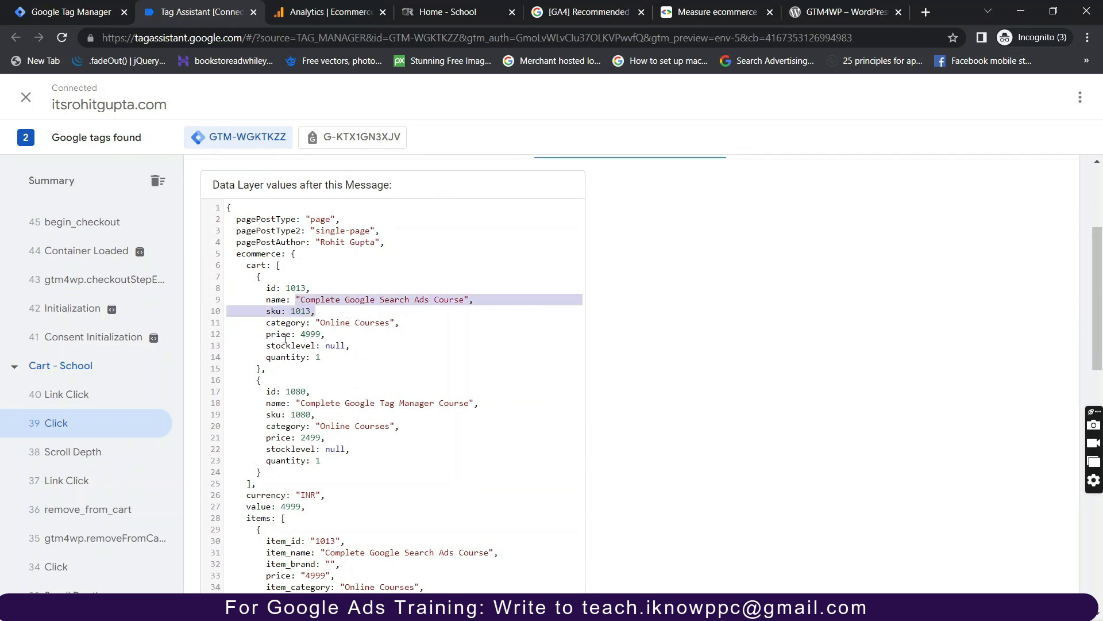
scroll(338, 416, down, 2)
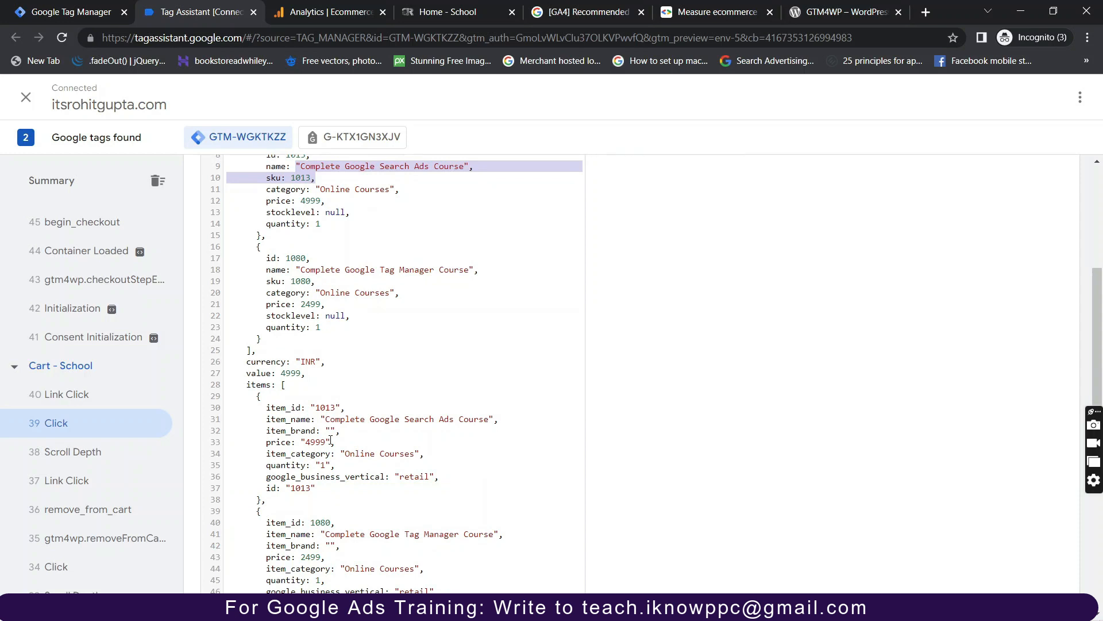
scroll(89, 386, up, 20)
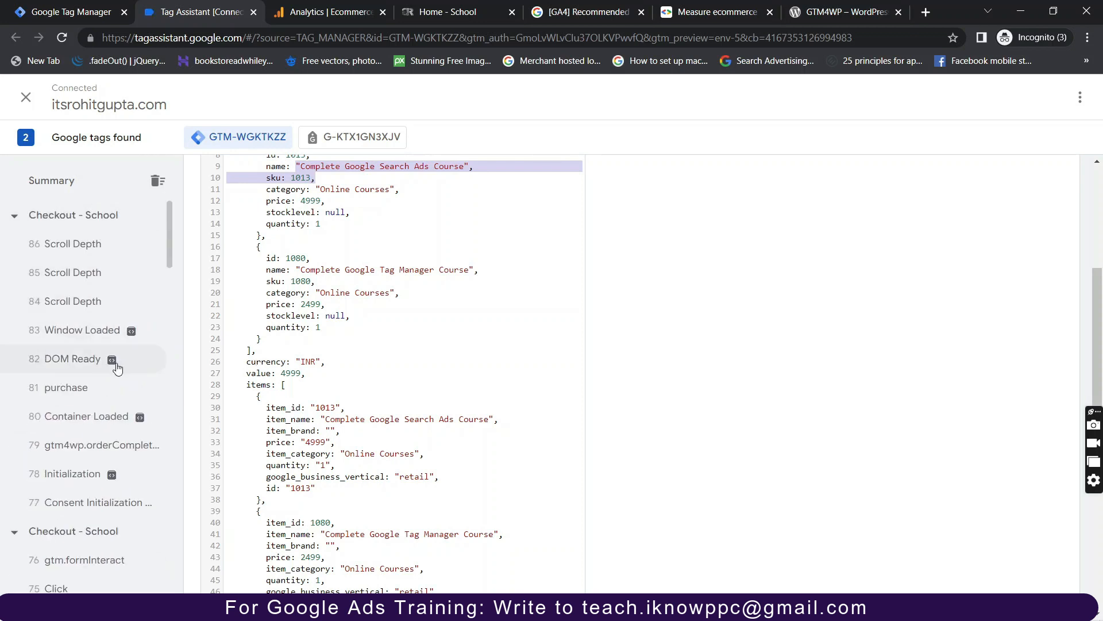
scroll(100, 389, down, 1)
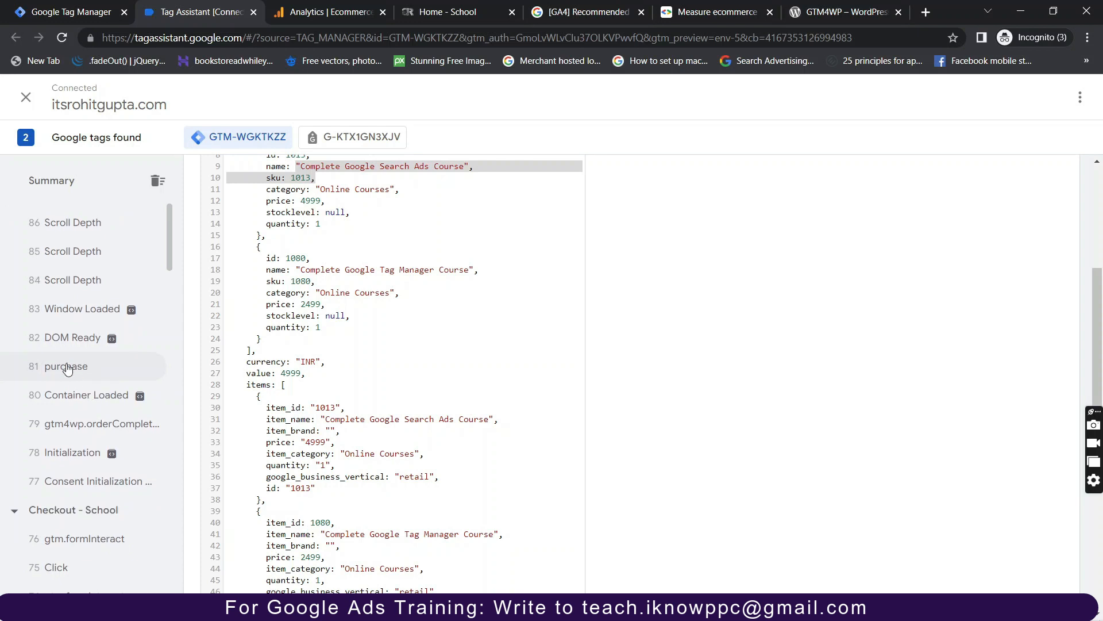
On event 81 purchase, confirm the ecommerce data tag succeeded and expand the dataLayer push showing price 2499.
click(67, 368)
scroll(457, 367, up, 6)
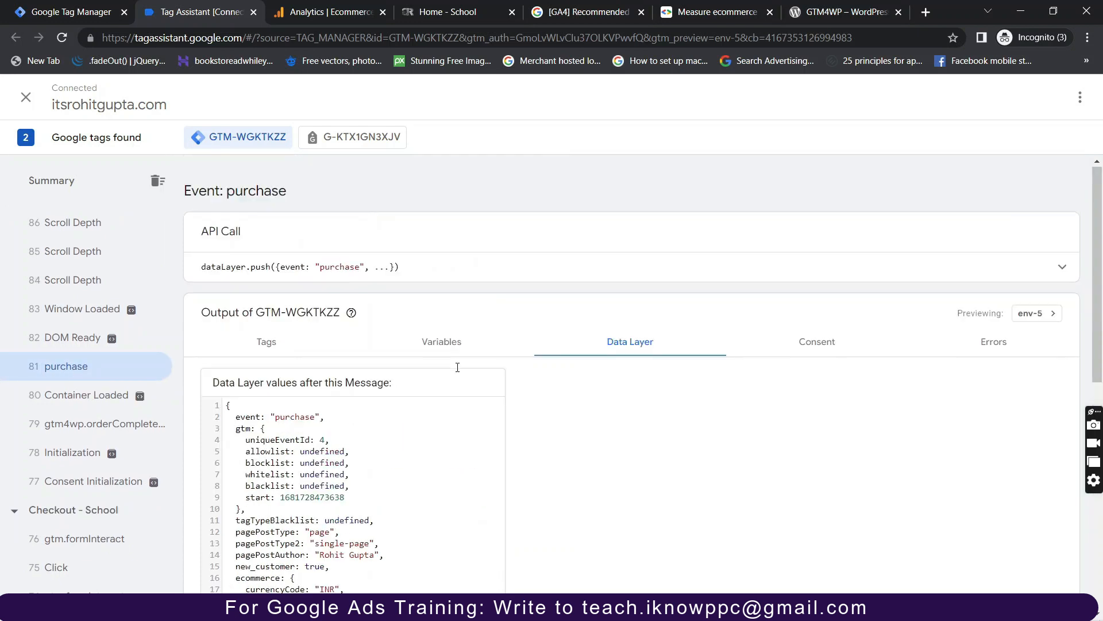
click(264, 347)
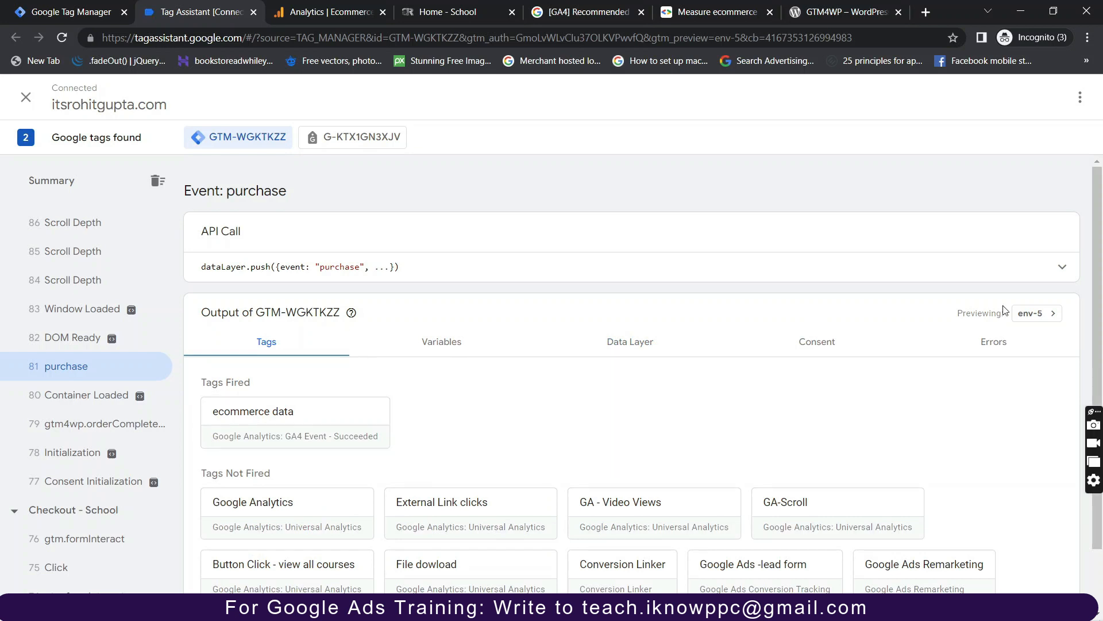
click(1062, 268)
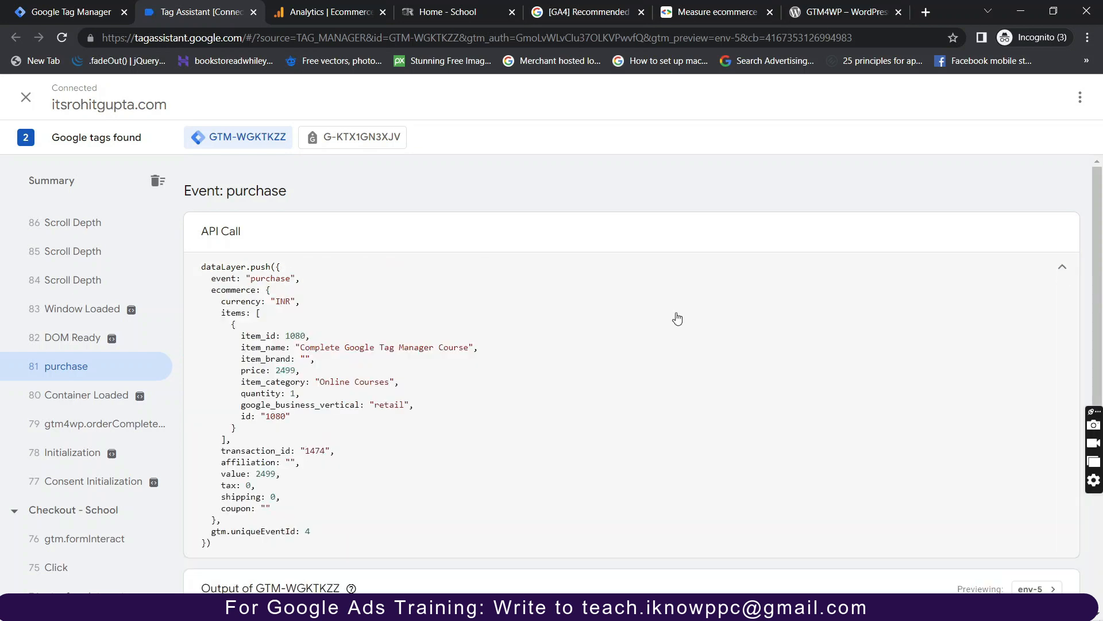
scroll(323, 296, down, 1)
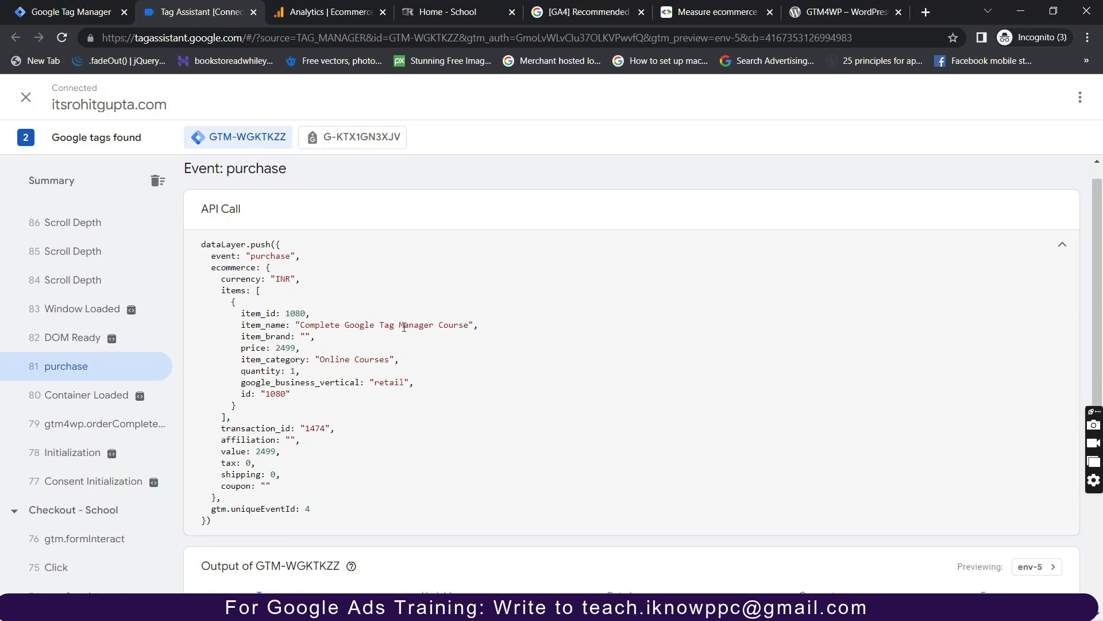
drag(277, 348, 288, 349)
Review Analytics Realtime overview (one purchaser, 22 event types), then go to Admin.
click(331, 11)
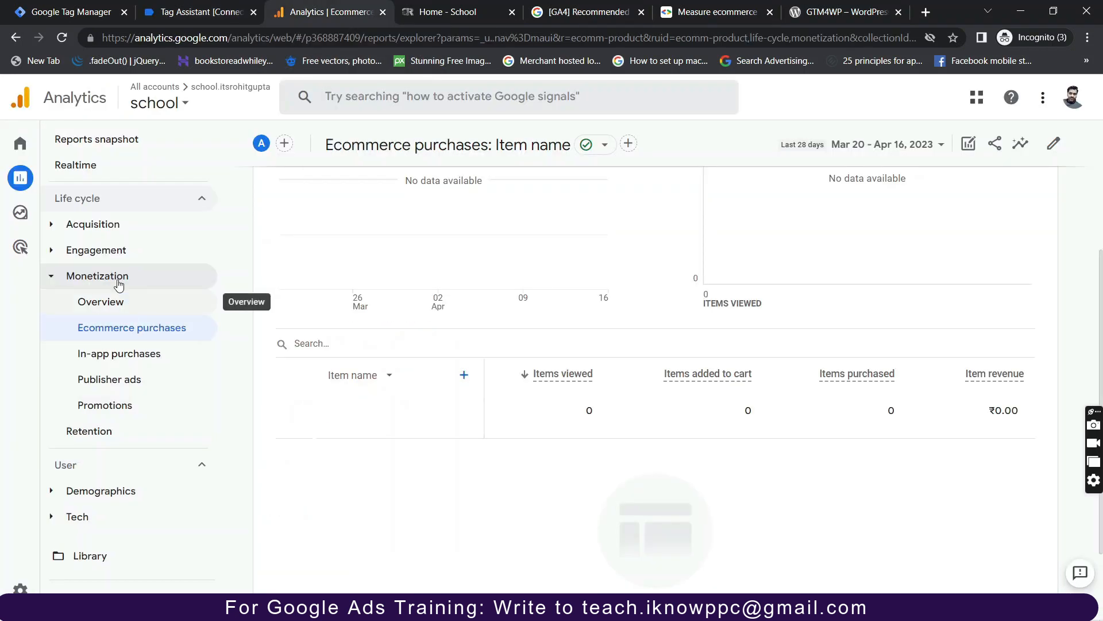
click(62, 167)
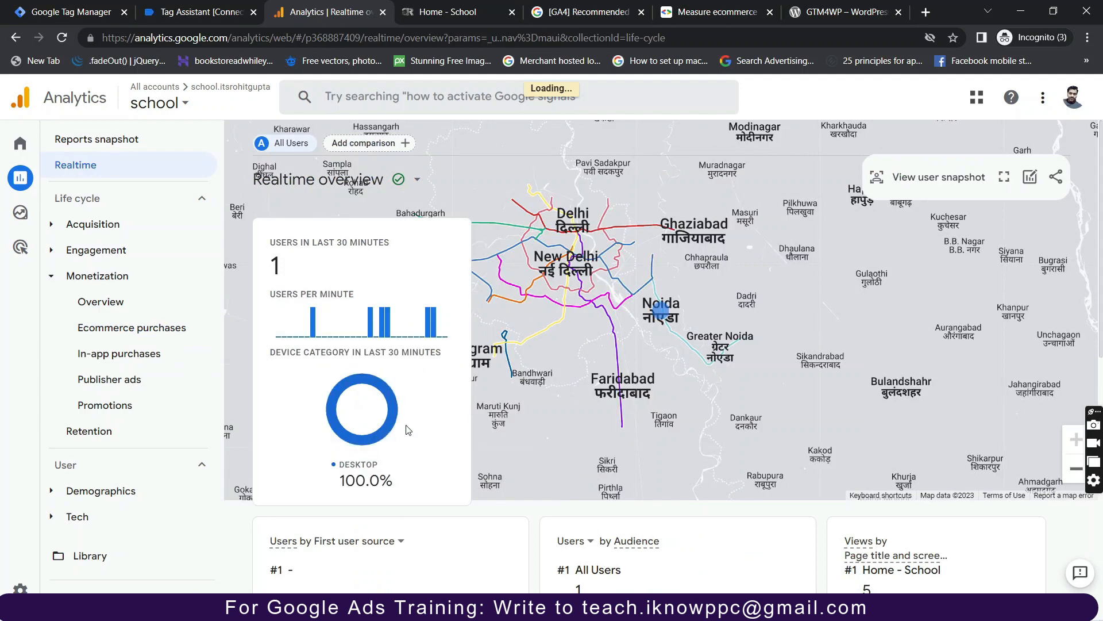
scroll(408, 430, down, 5)
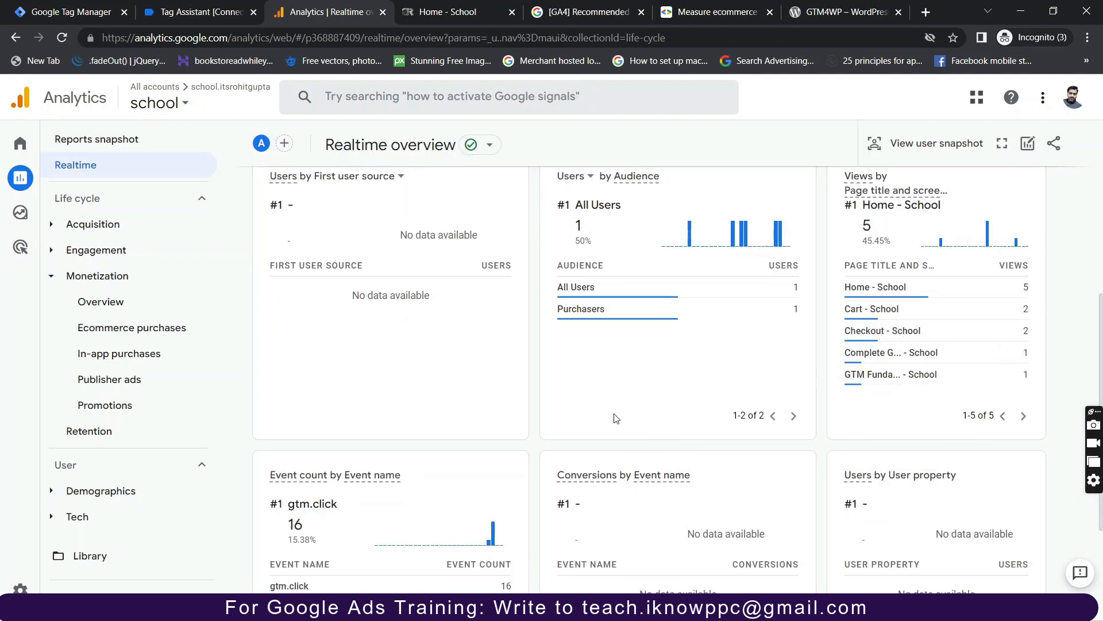
scroll(616, 418, down, 3)
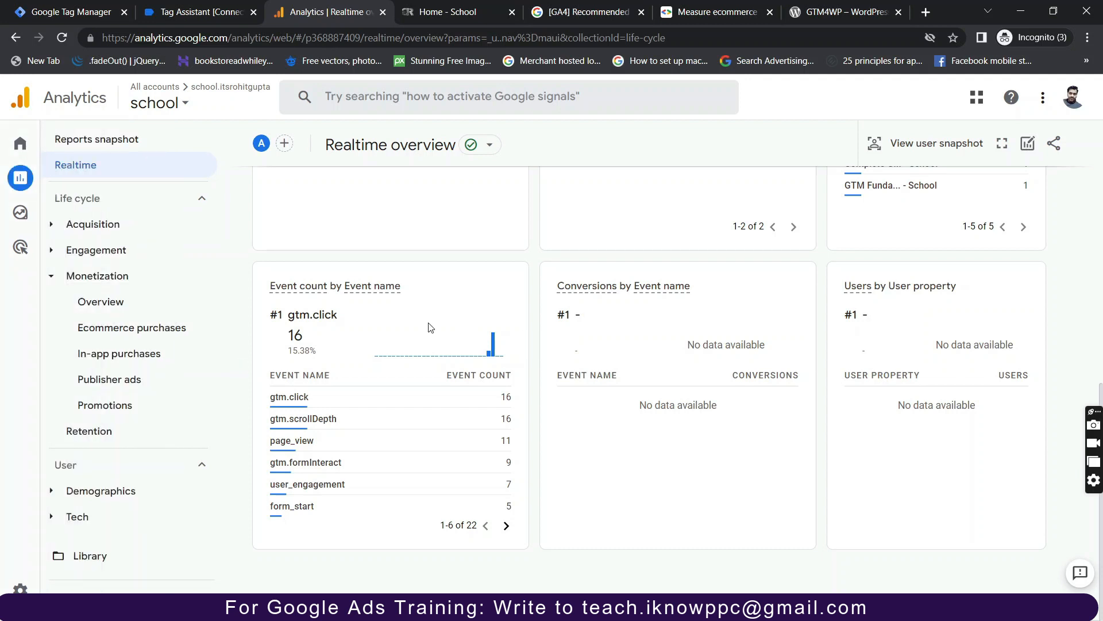
click(42, 588)
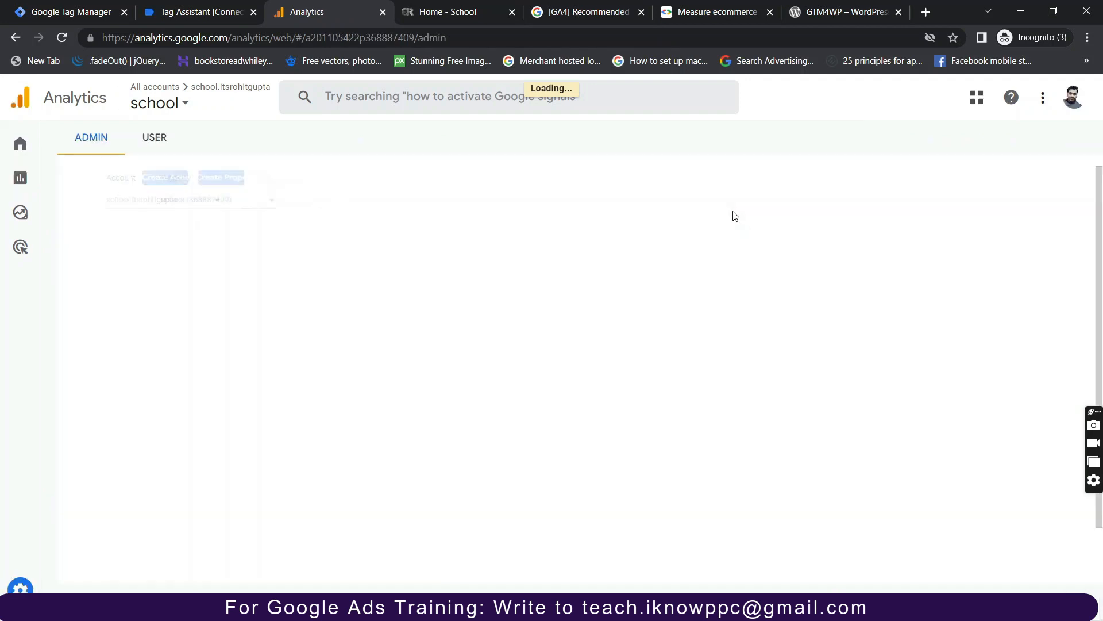
Open DebugView from Admin and pause the live event stream.
scroll(574, 342, down, 3)
scroll(505, 558, down, 2)
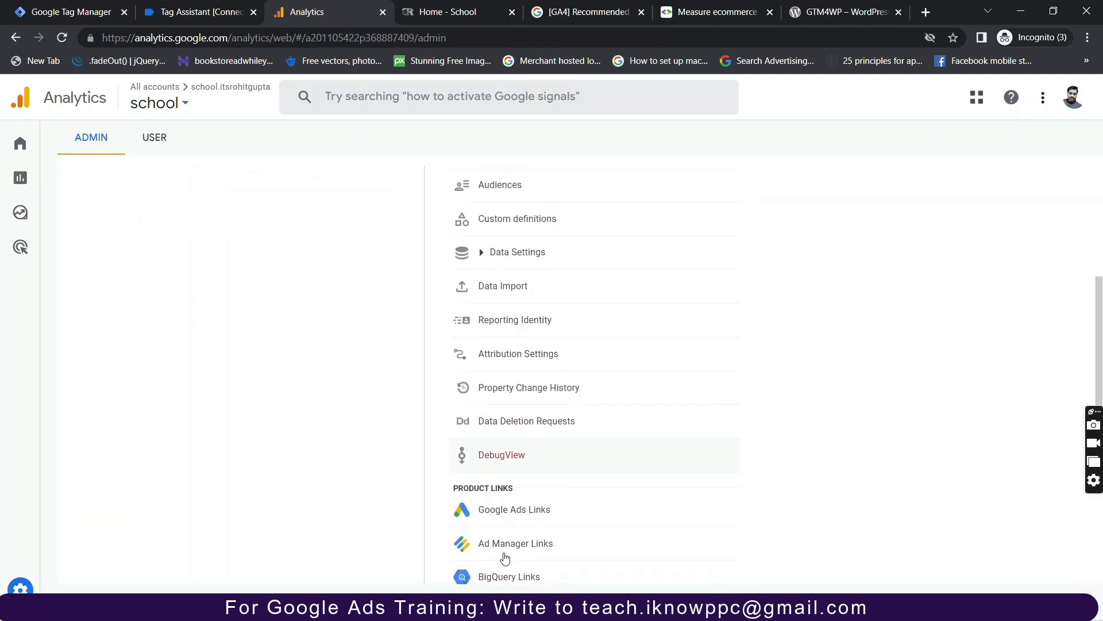
click(513, 454)
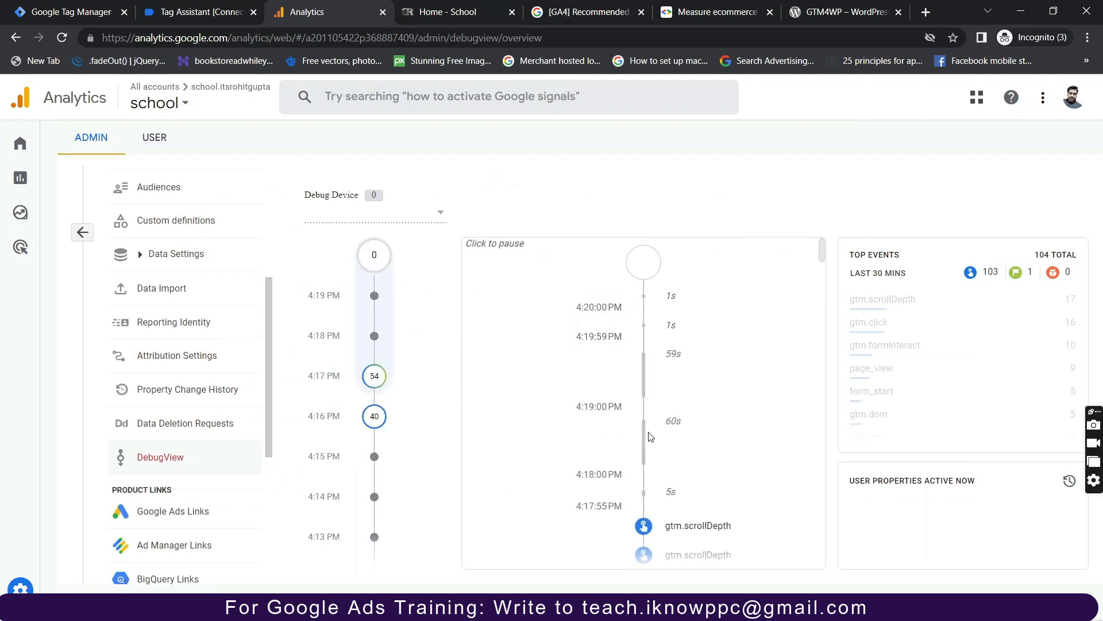
click(649, 437)
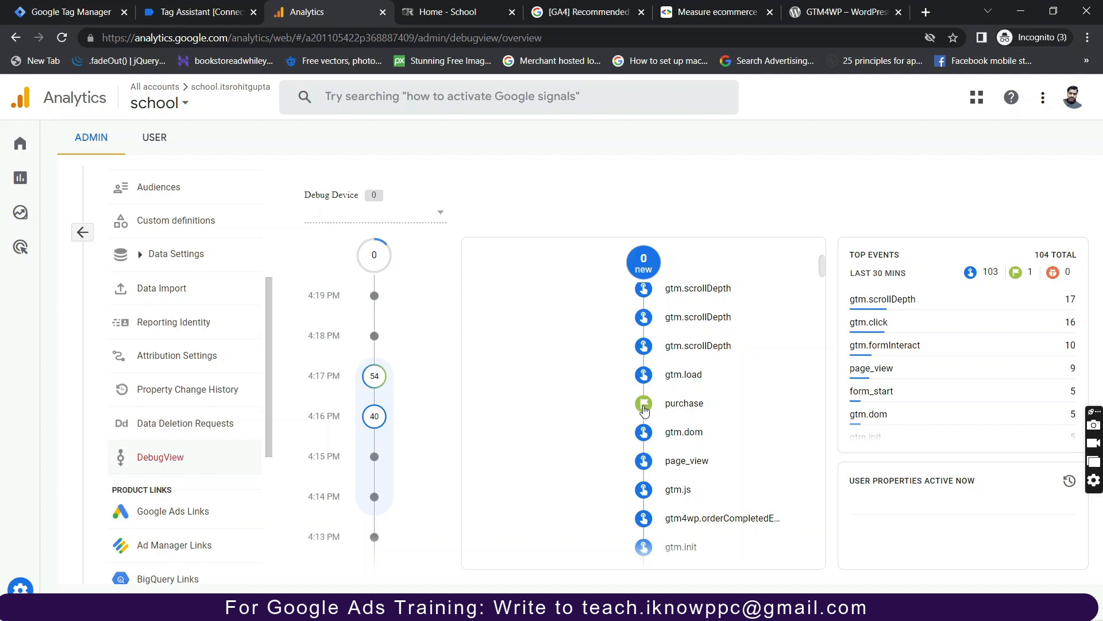
click(645, 411)
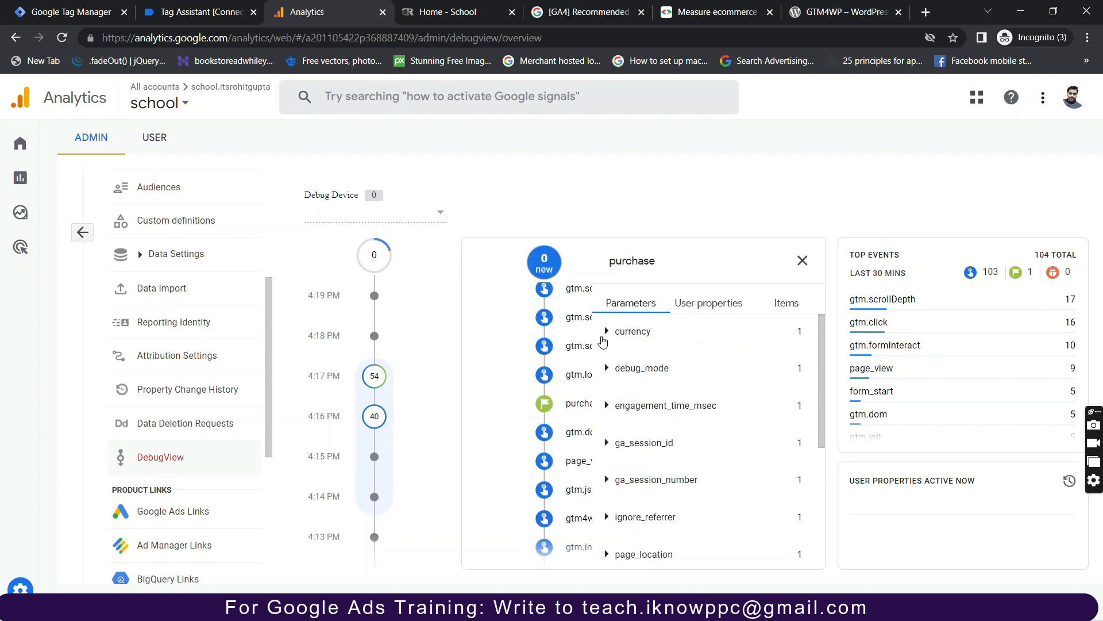
scroll(617, 385, down, 2)
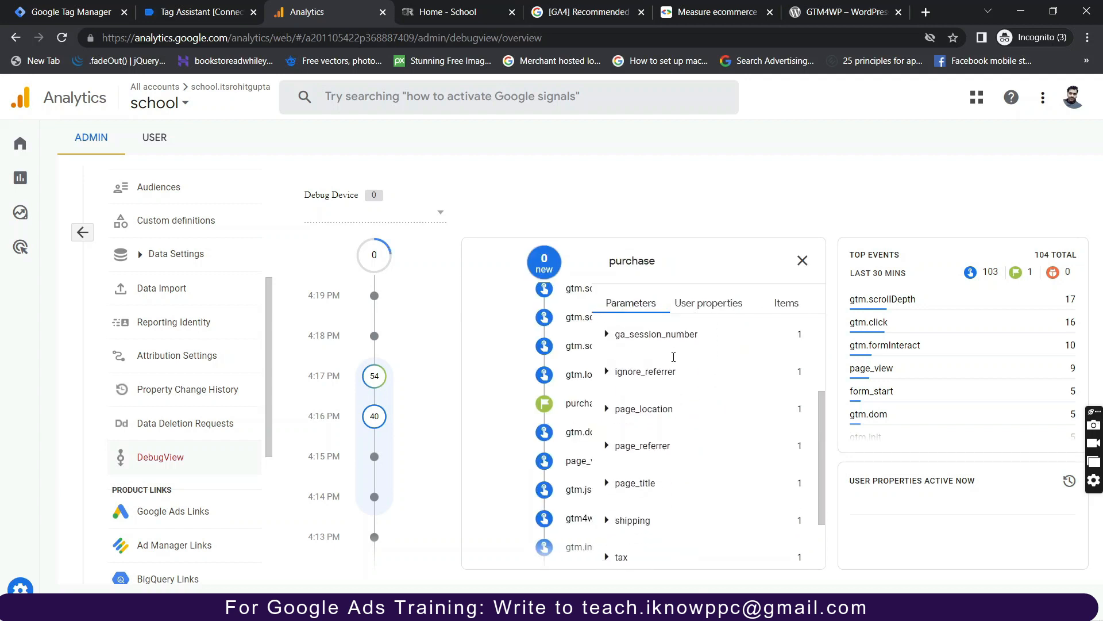
click(788, 308)
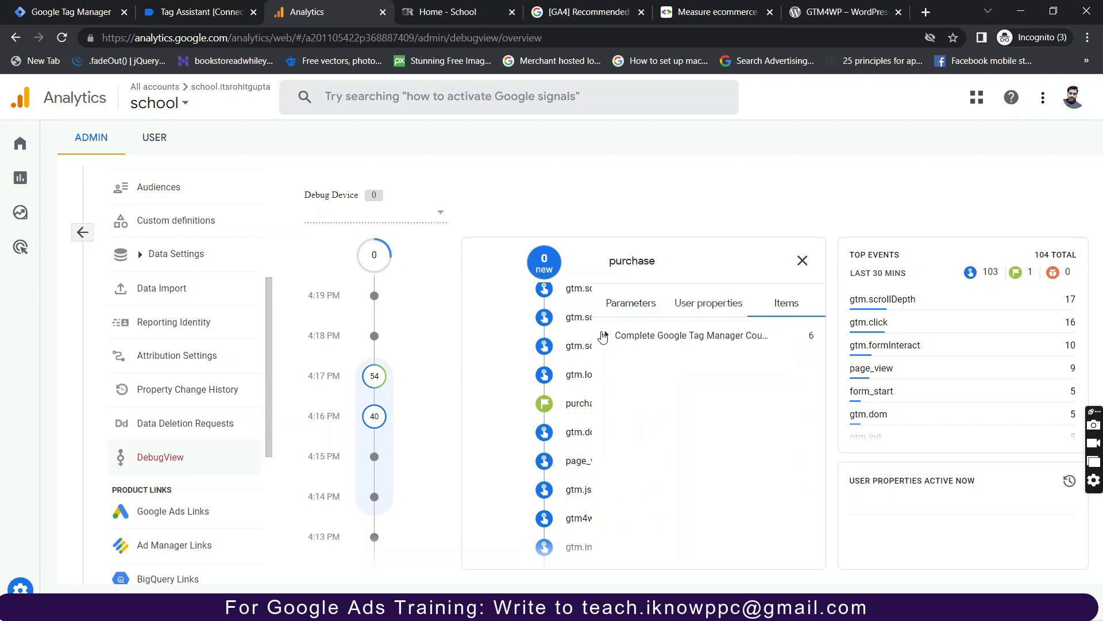
click(607, 336)
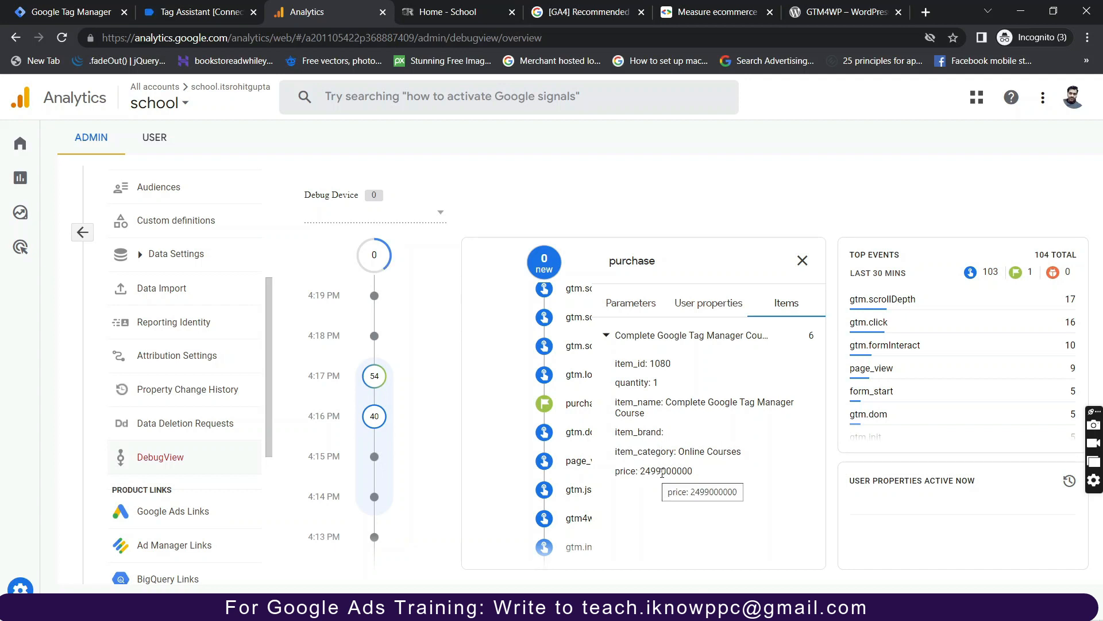
drag(663, 472, 646, 472)
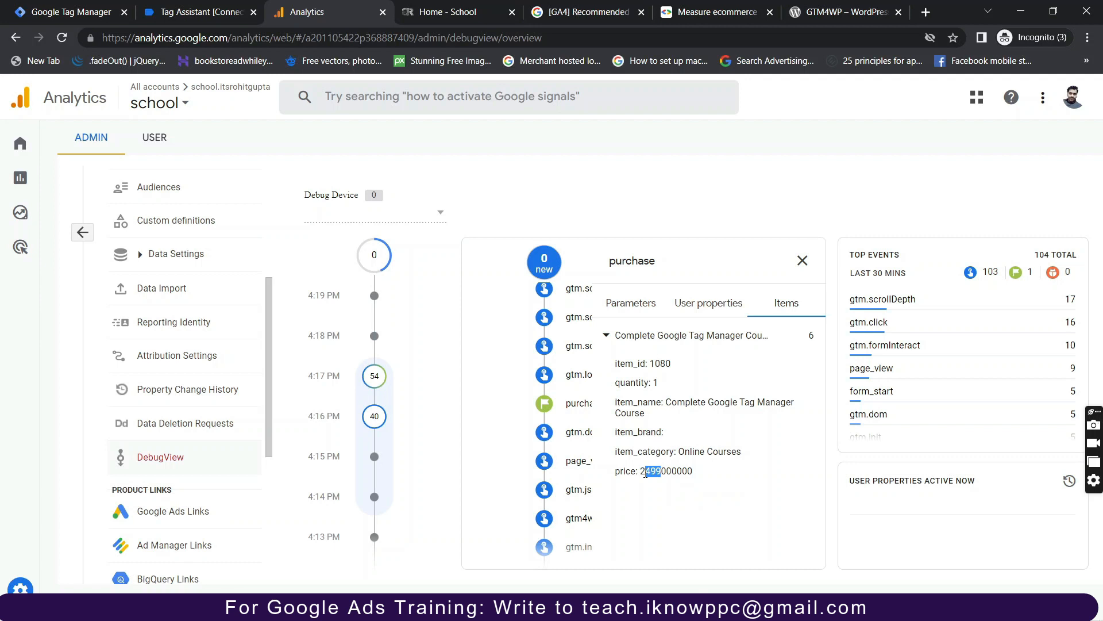
Expand the purchase parameters value (2499) and transaction_id (1474).
click(626, 305)
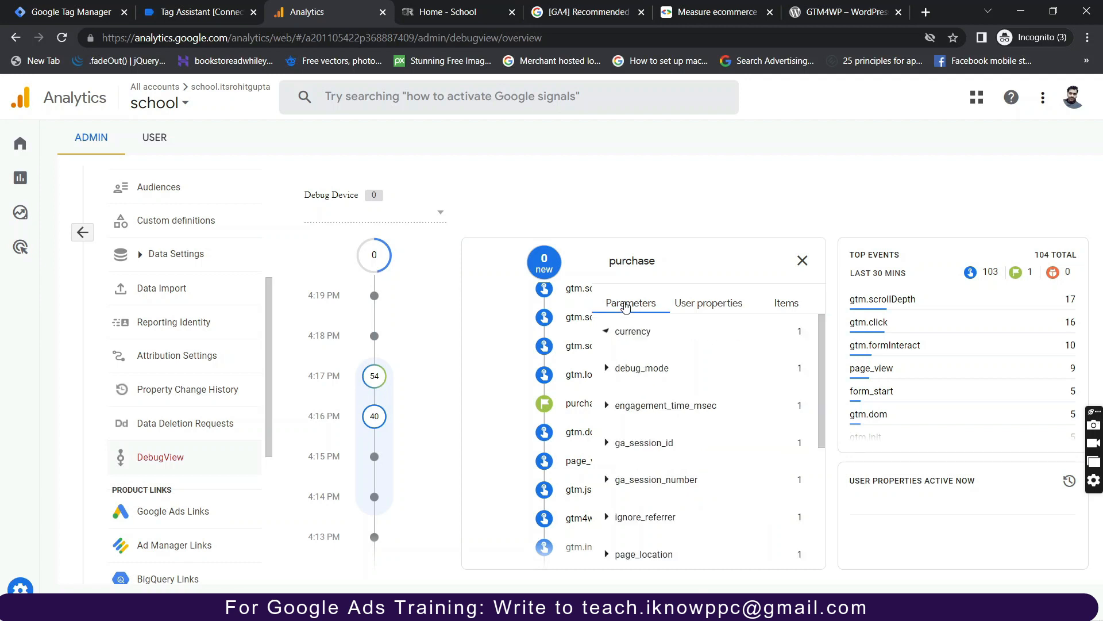
scroll(669, 468, down, 4)
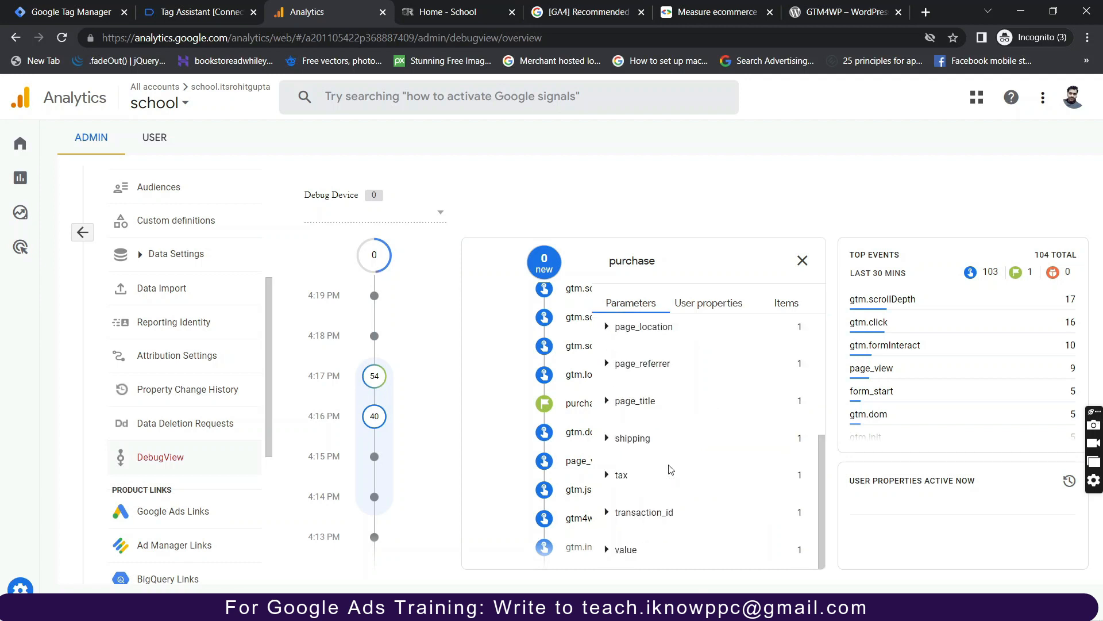
click(609, 550)
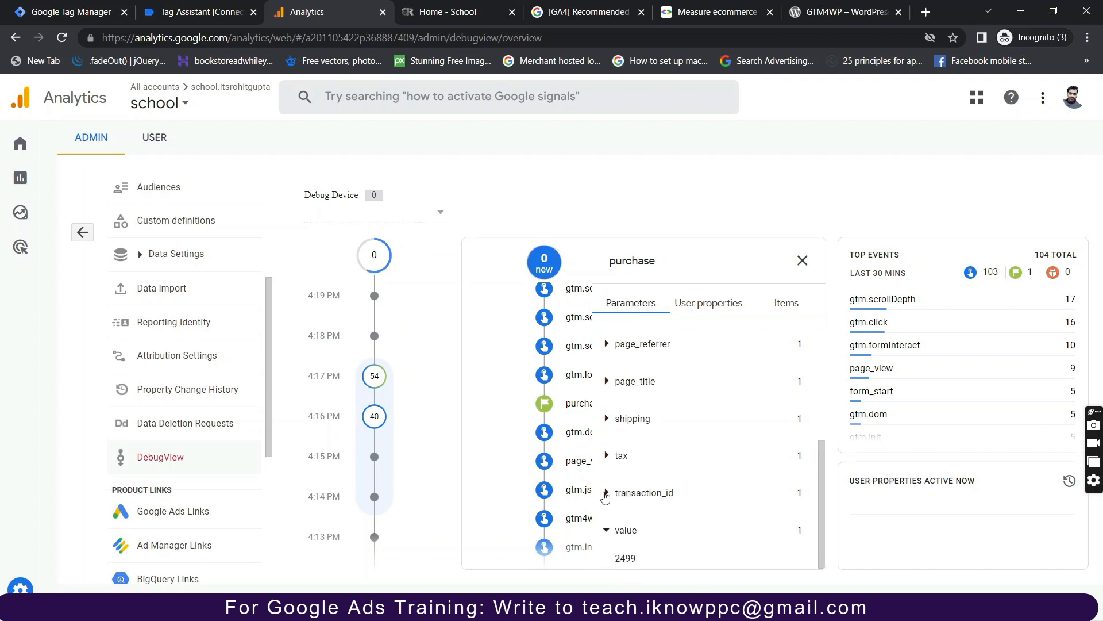
click(606, 494)
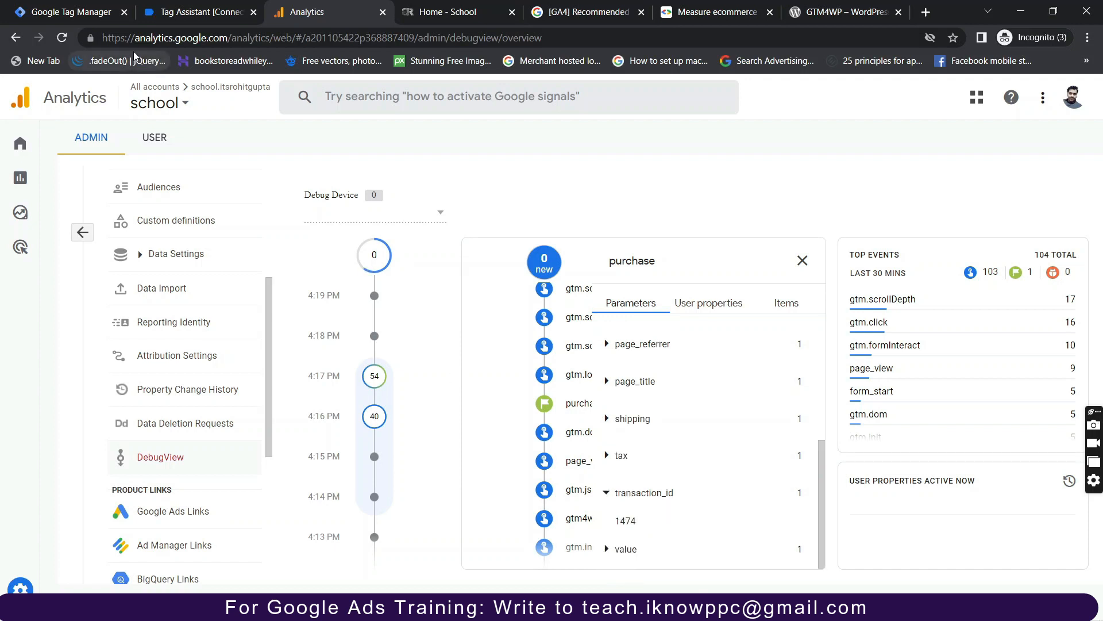
click(174, 14)
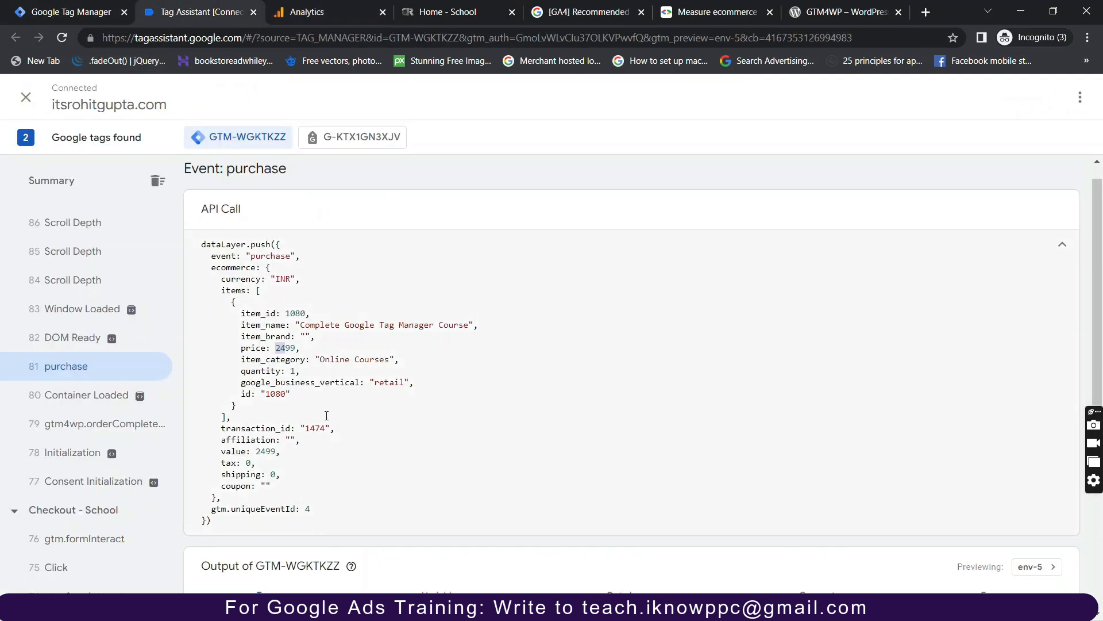
drag(306, 429, 335, 430)
click(311, 11)
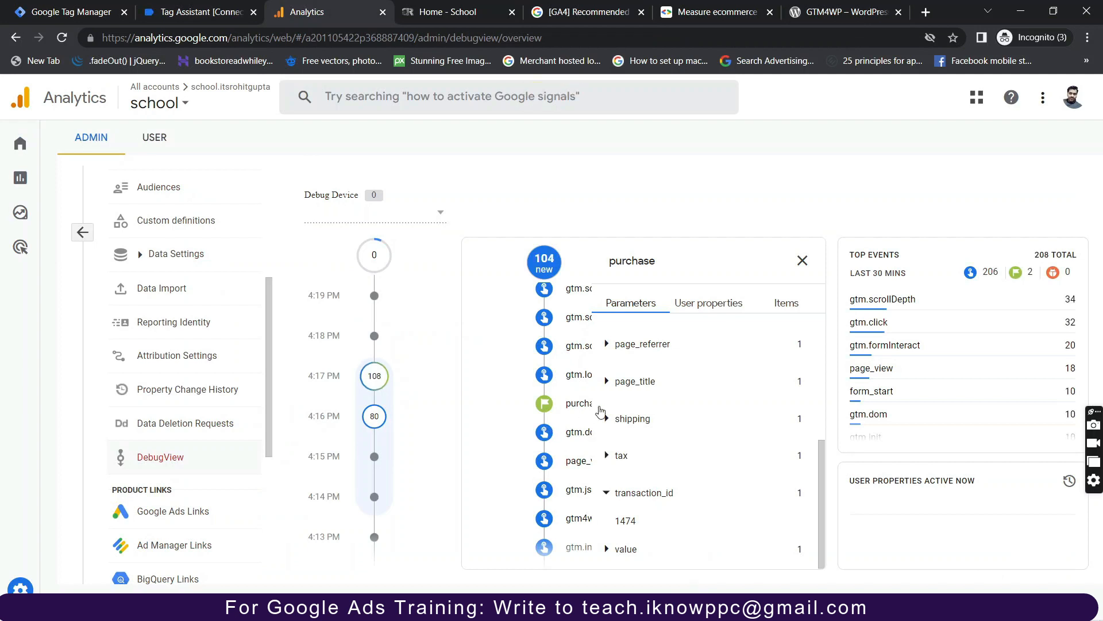
Close the purchase details and scroll the DebugView stream down to begin_checkout.
click(803, 260)
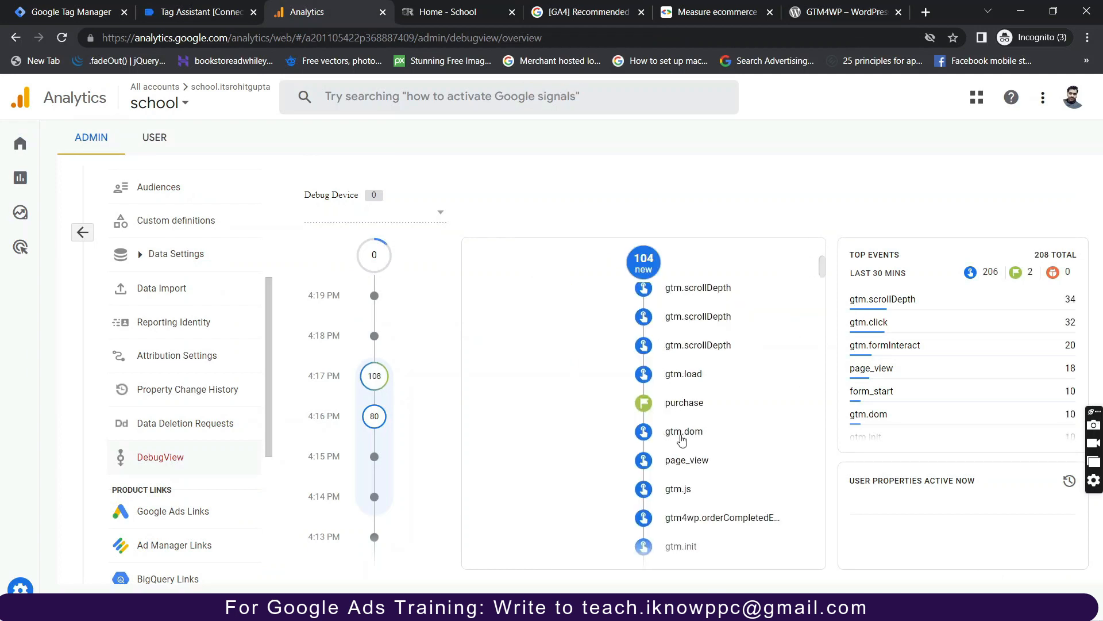
scroll(682, 440, down, 4)
scroll(682, 440, down, 5)
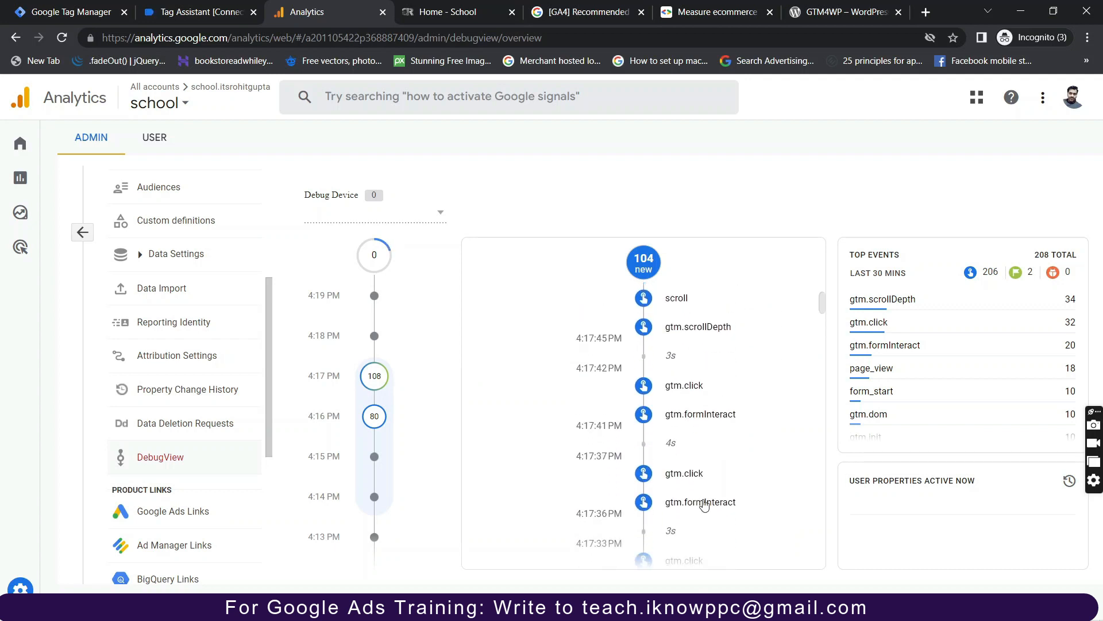
scroll(700, 500, down, 3)
scroll(695, 504, down, 5)
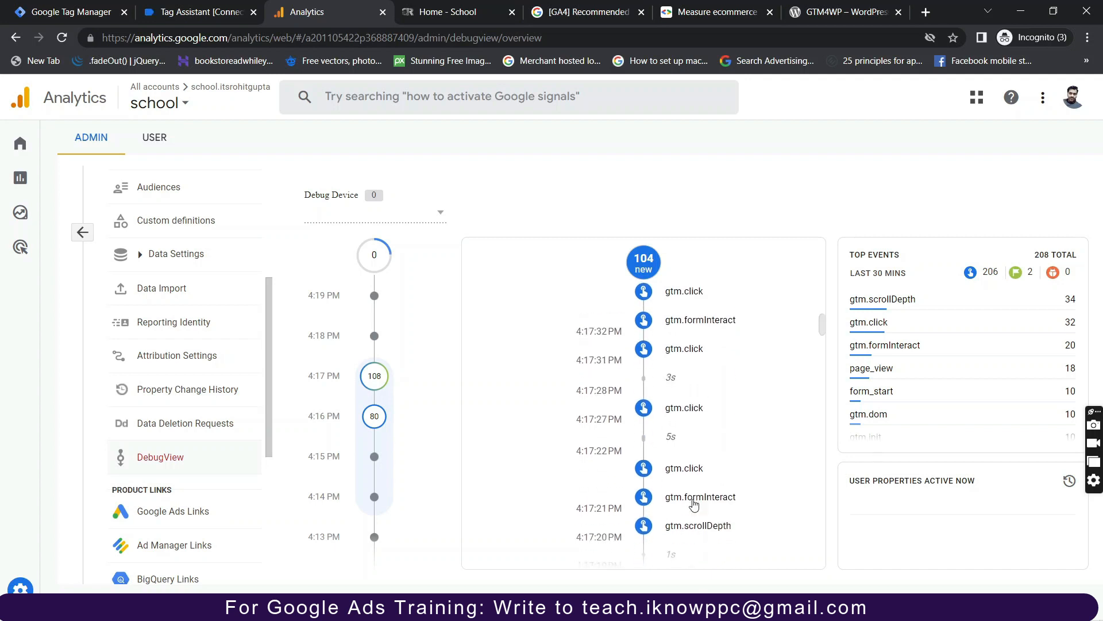
scroll(694, 504, down, 5)
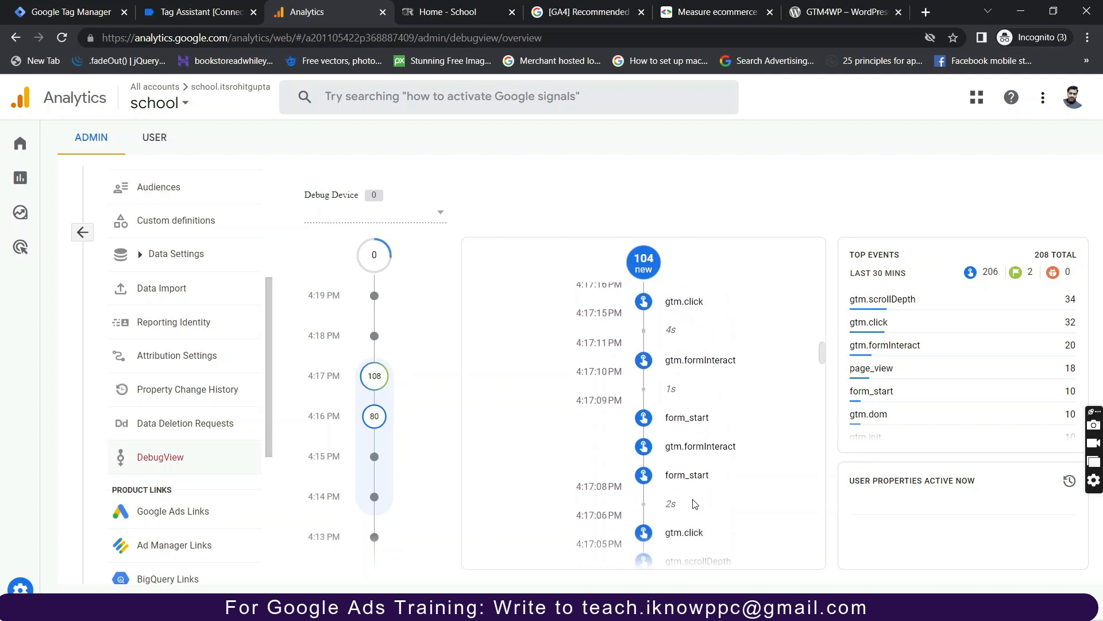
scroll(695, 505, down, 4)
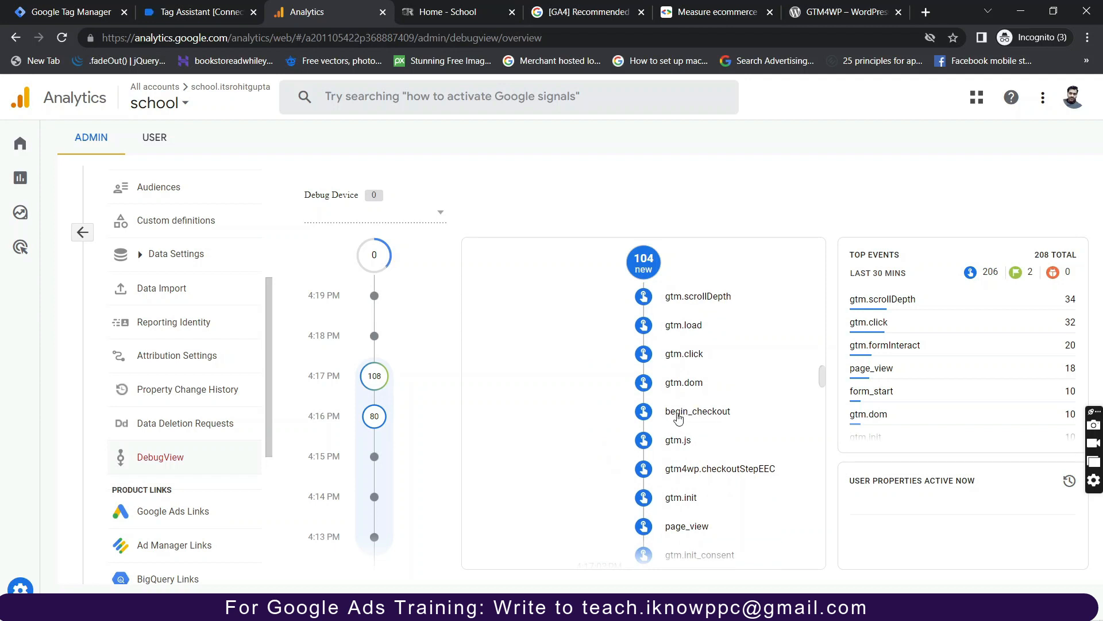
Open the begin_checkout event and expand the course item in its Items tab.
click(678, 419)
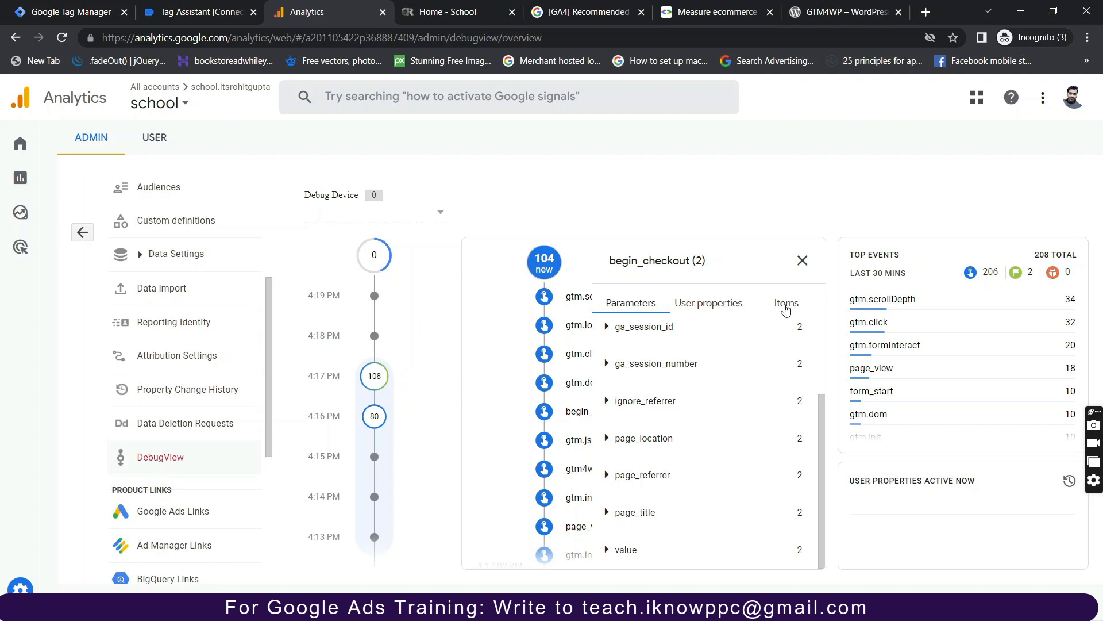
click(786, 306)
click(608, 338)
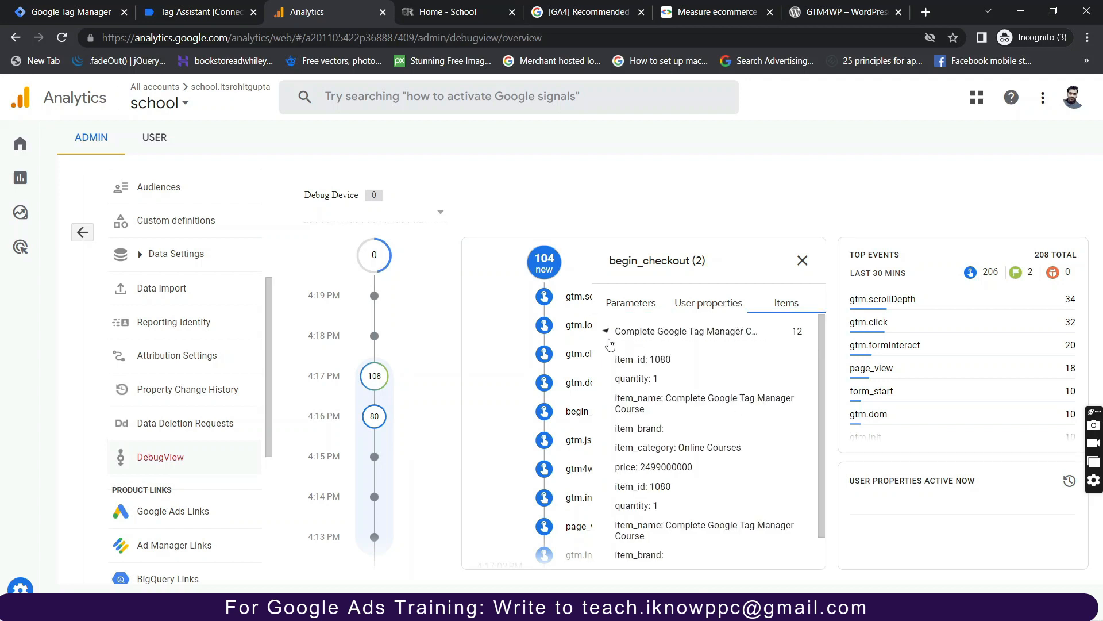
scroll(664, 486, down, 1)
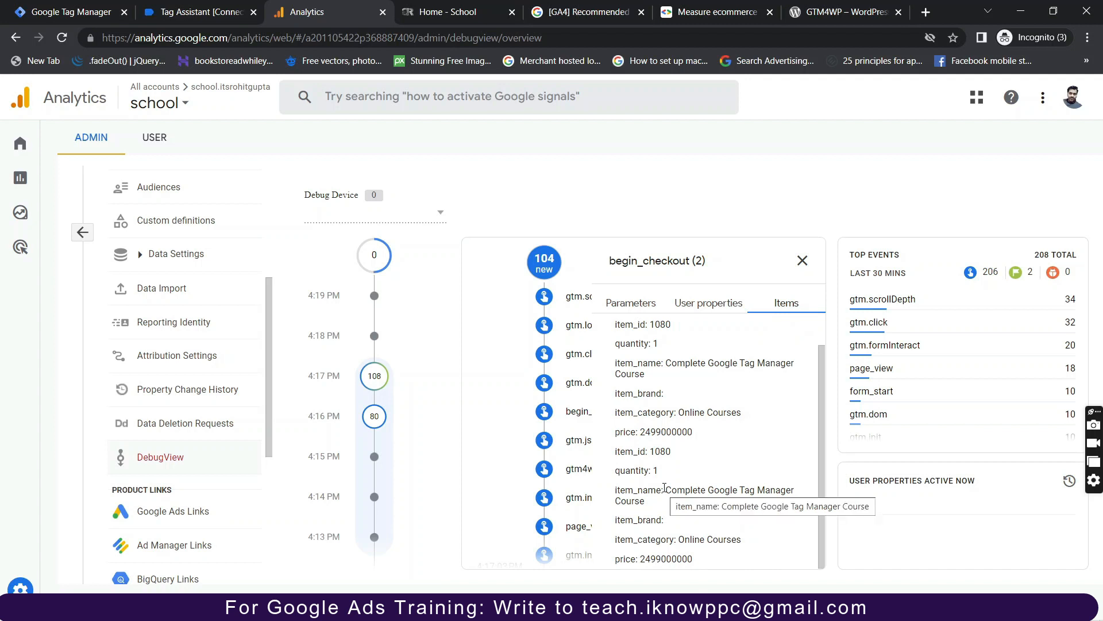
scroll(645, 341, up, 1)
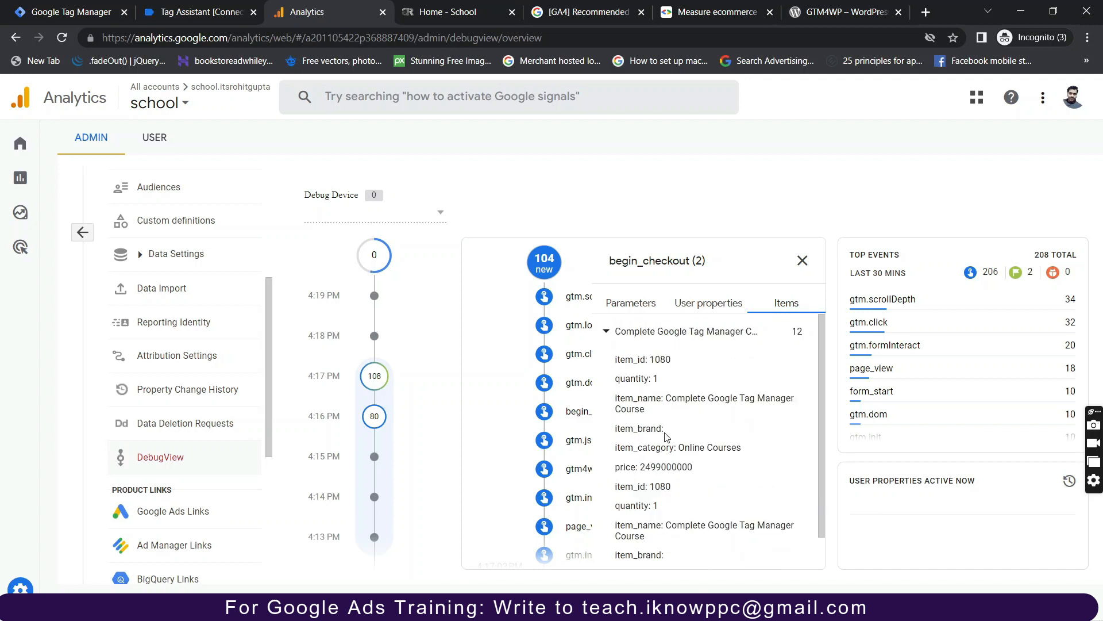
Close begin_checkout and scroll through the 4:16 PM events like form_start, gtm.click and page_view.
click(802, 261)
scroll(706, 457, down, 2)
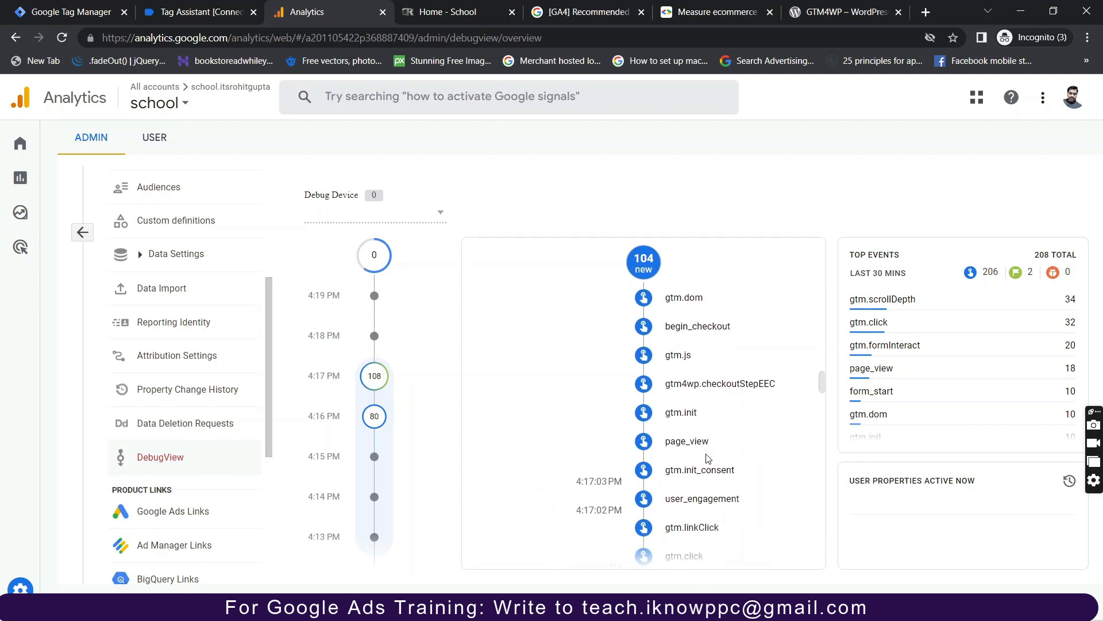
scroll(697, 486, down, 4)
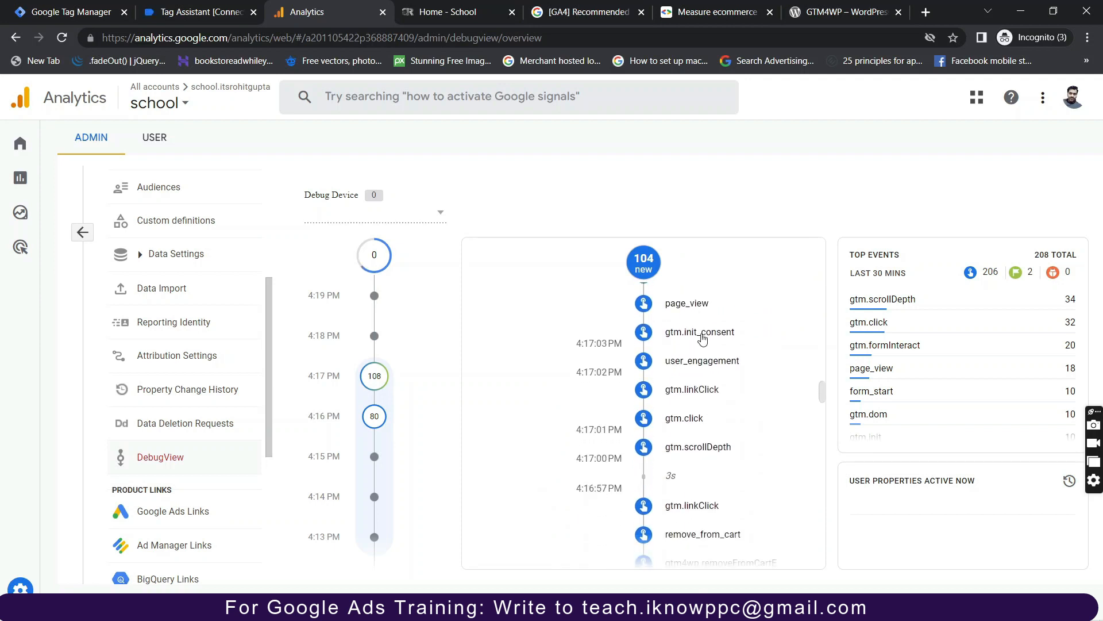
scroll(673, 469, down, 5)
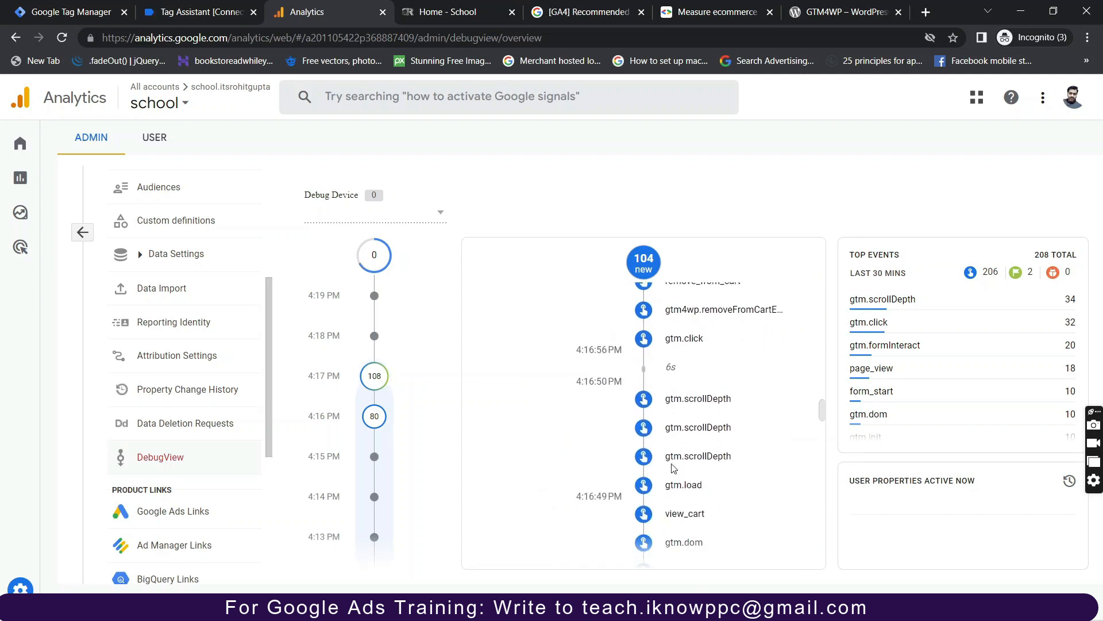
scroll(673, 454, down, 2)
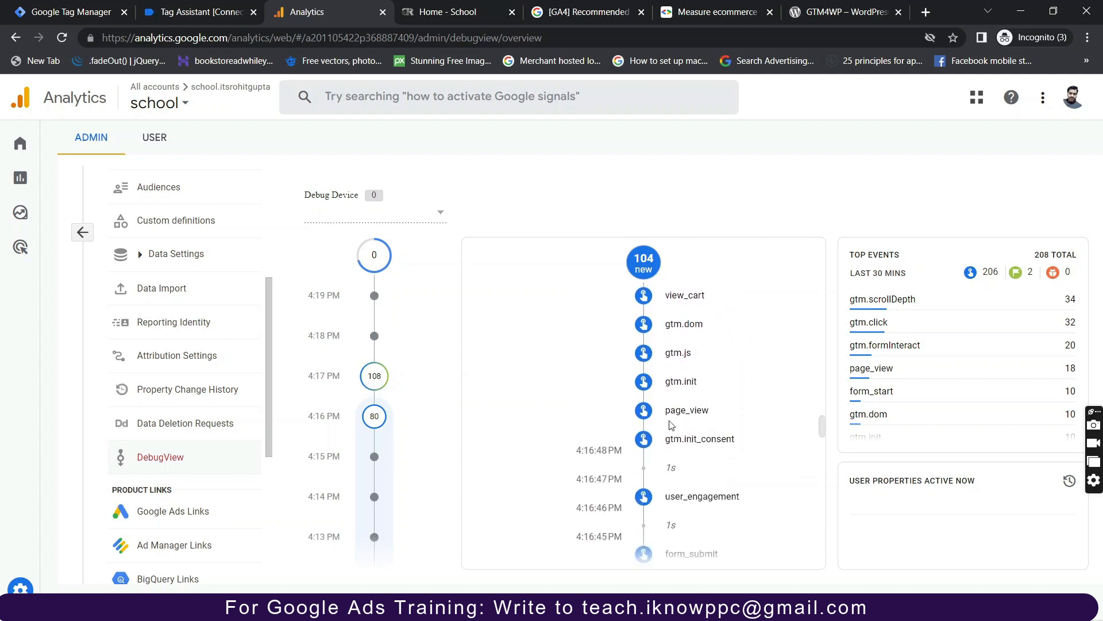
scroll(672, 465, down, 5)
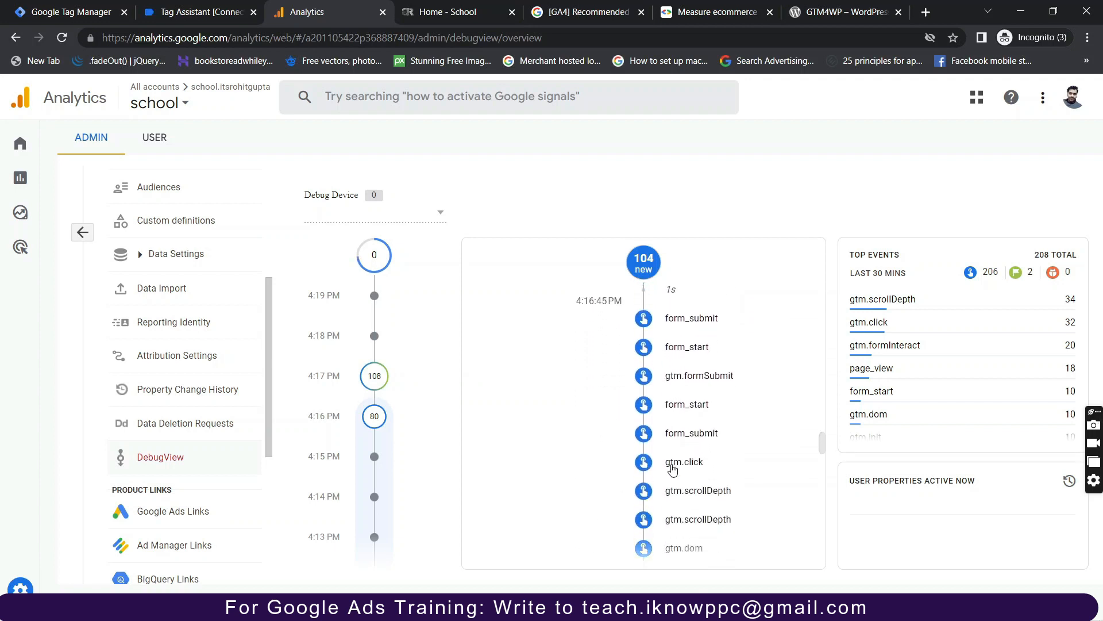
scroll(673, 469, down, 6)
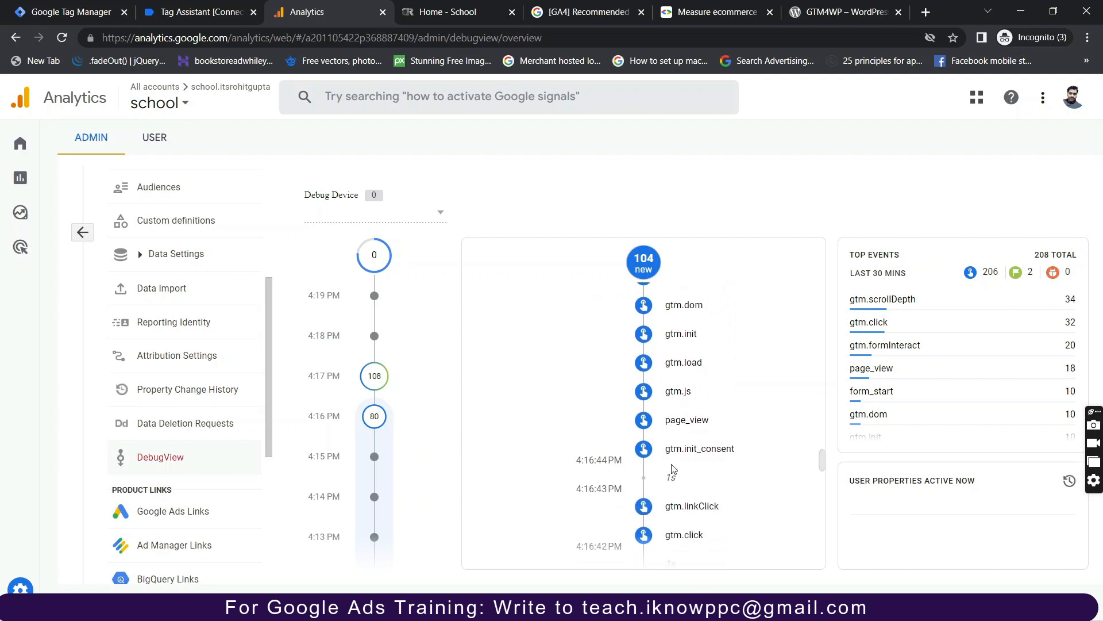
scroll(673, 469, down, 6)
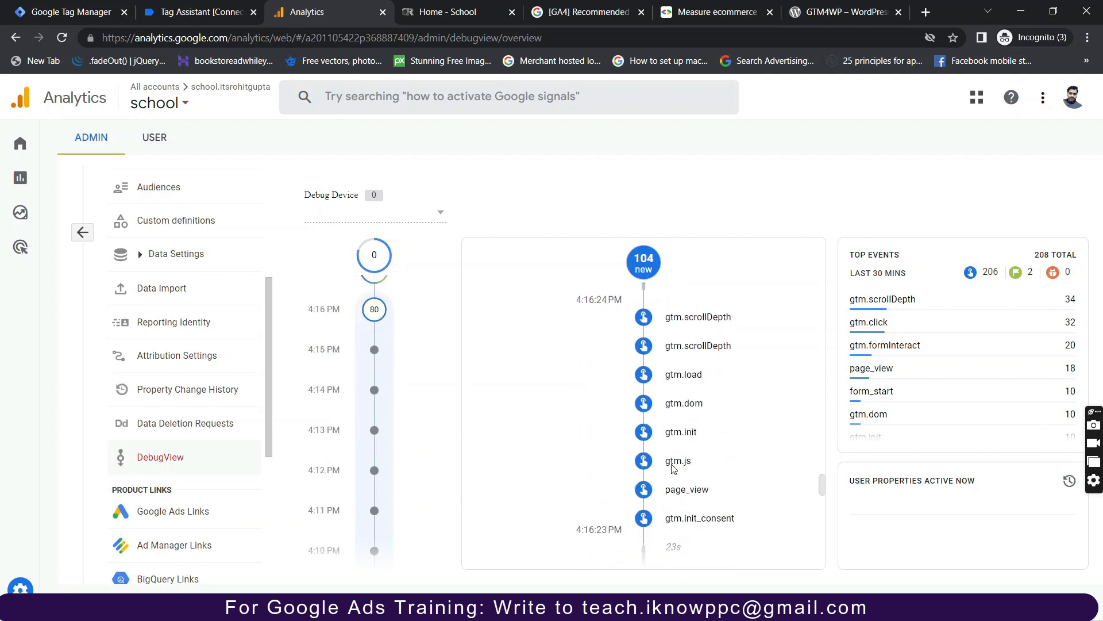
scroll(674, 470, down, 3)
scroll(674, 470, up, 7)
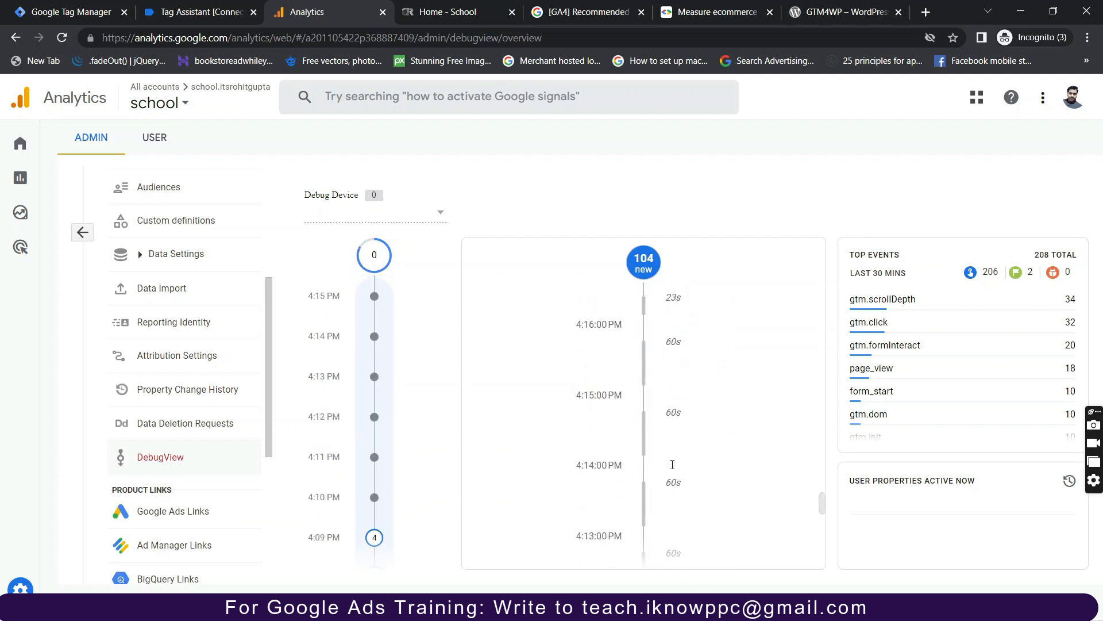
scroll(673, 468, down, 2)
scroll(673, 469, up, 4)
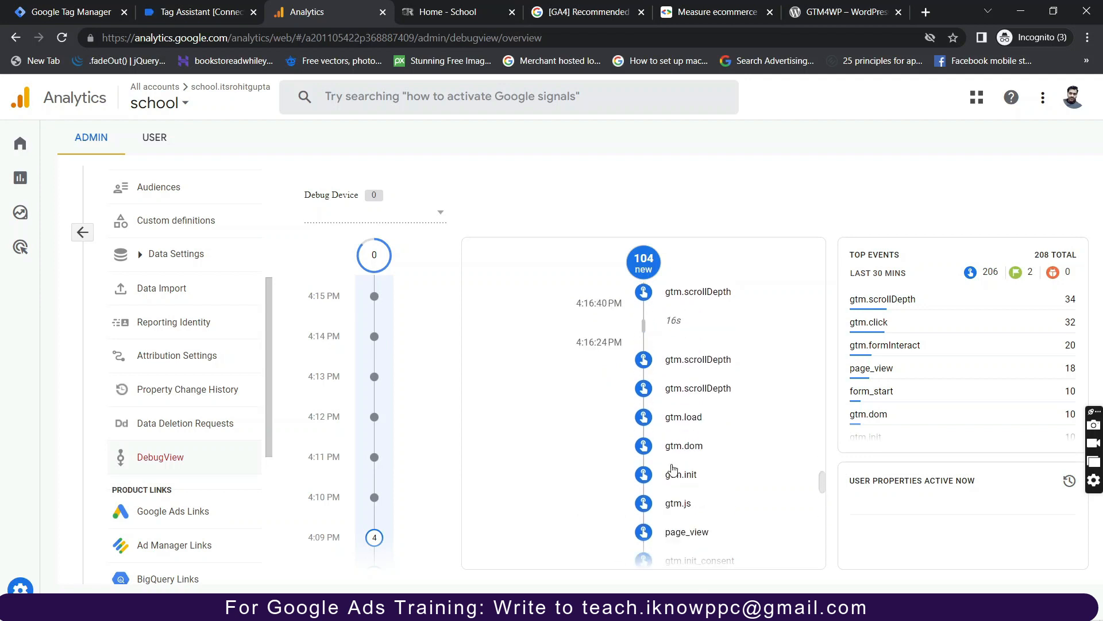
scroll(673, 470, down, 2)
scroll(673, 470, down, 1)
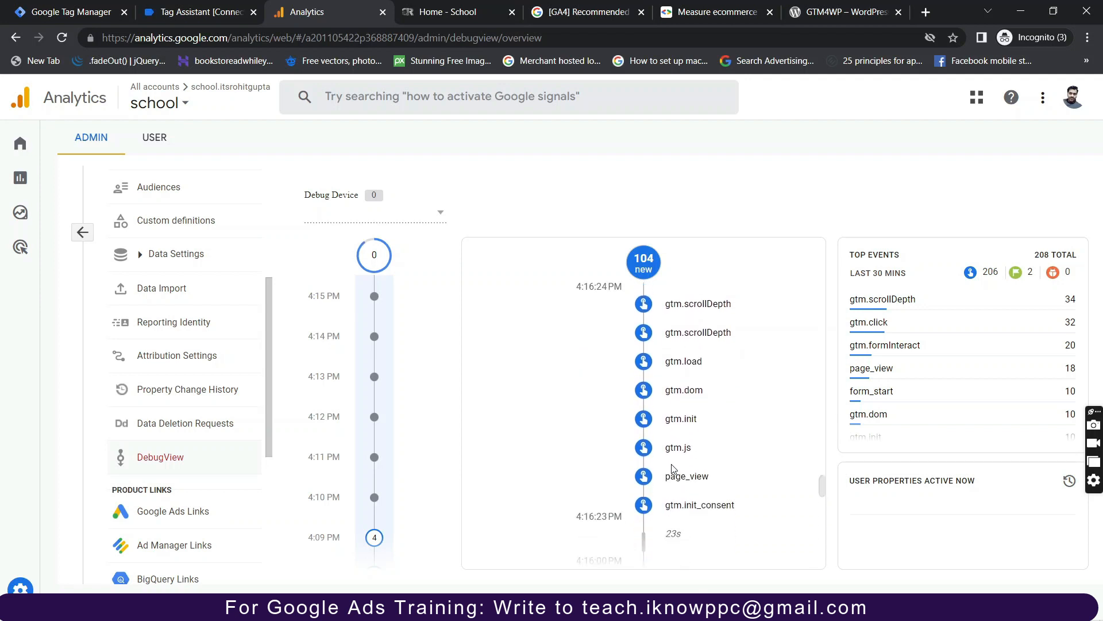
scroll(673, 470, up, 1)
scroll(673, 469, down, 1)
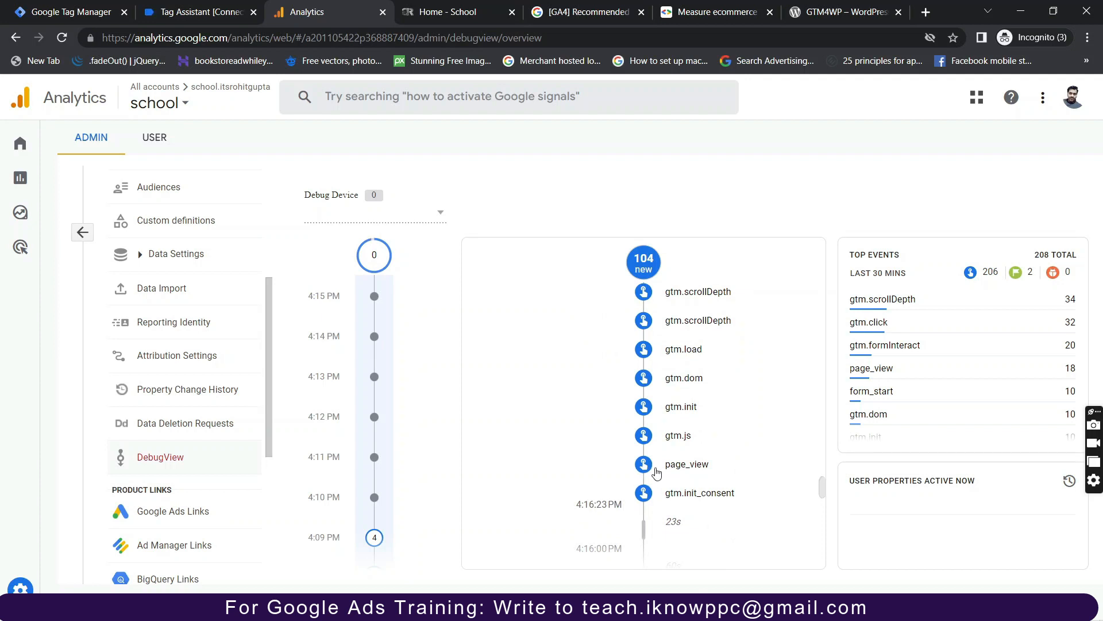
scroll(647, 471, up, 4)
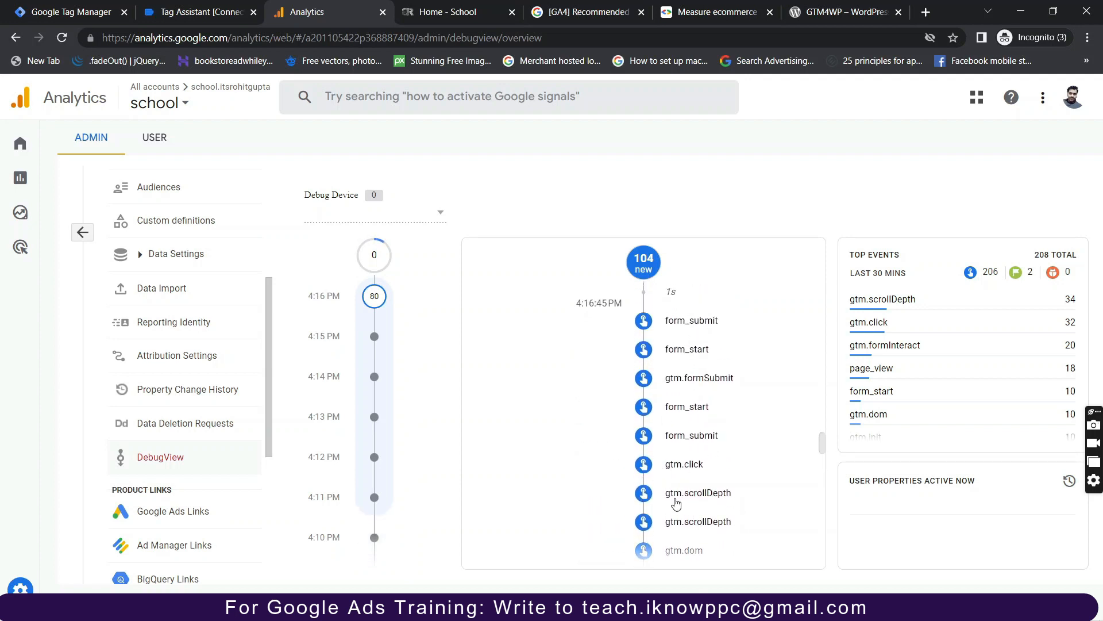
scroll(661, 483, down, 4)
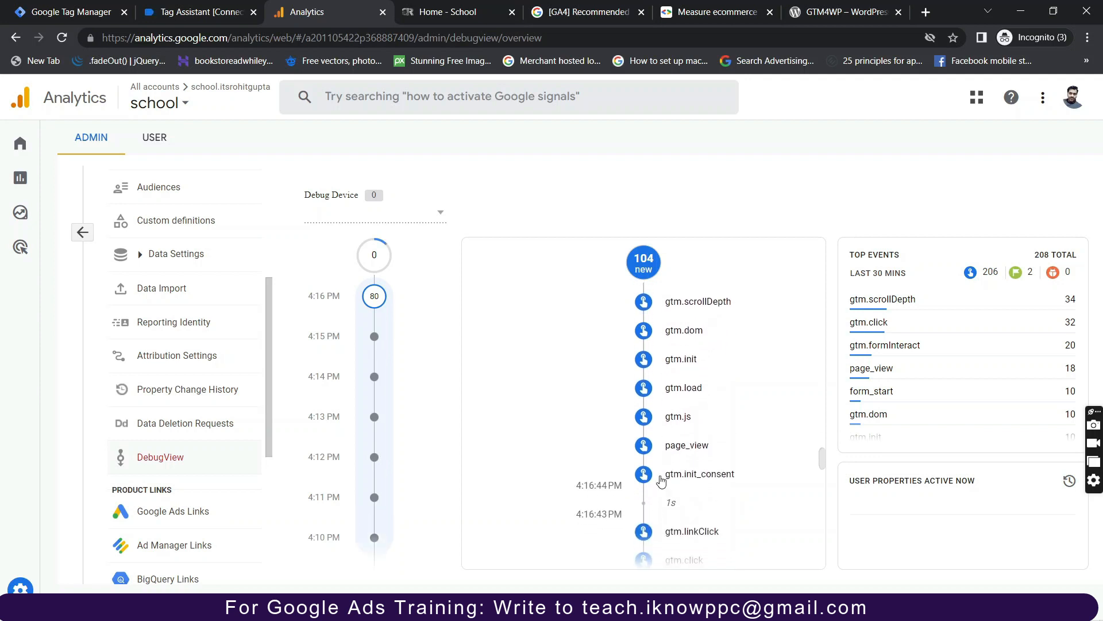
Check the page_view event's User properties, then close its details.
click(746, 448)
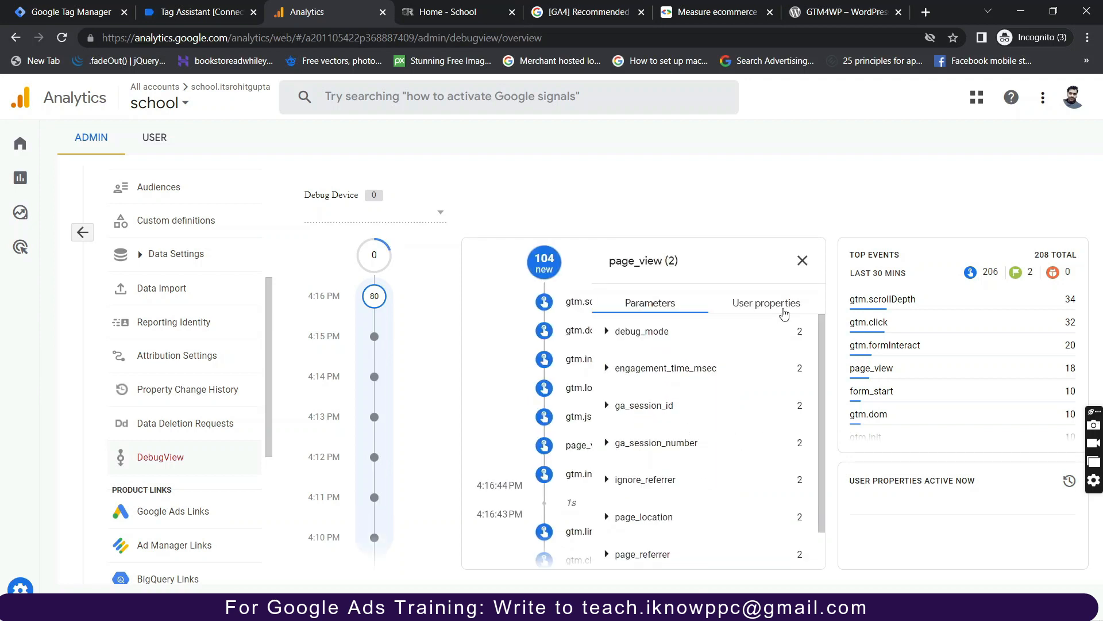
click(784, 312)
click(809, 261)
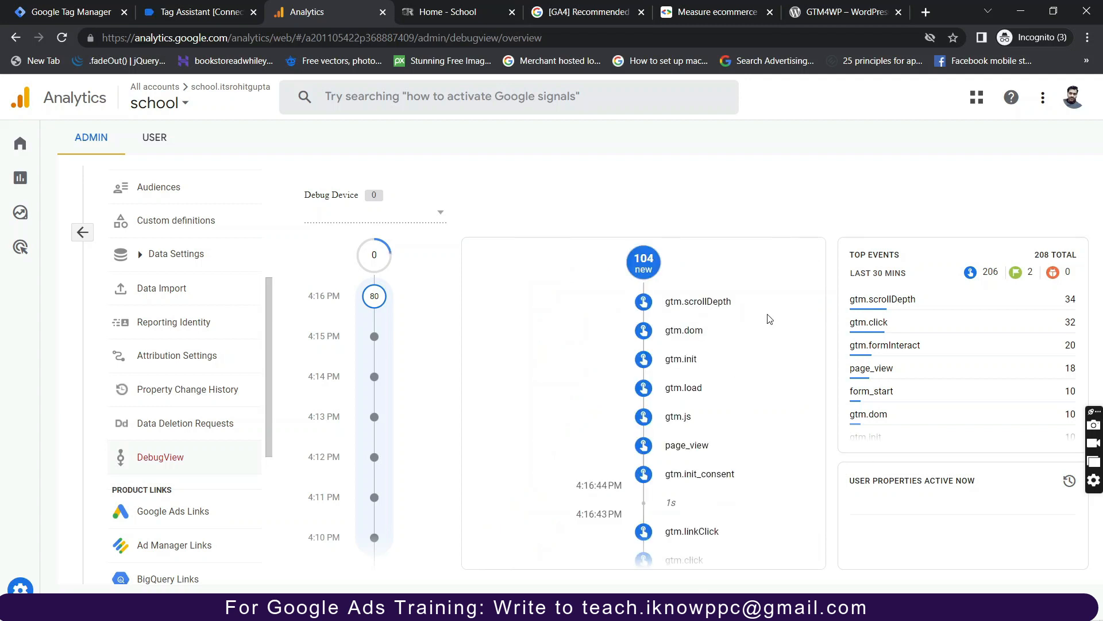
Open the view_cart event and list its two course products in the Items tab.
scroll(710, 421, up, 3)
scroll(710, 424, up, 5)
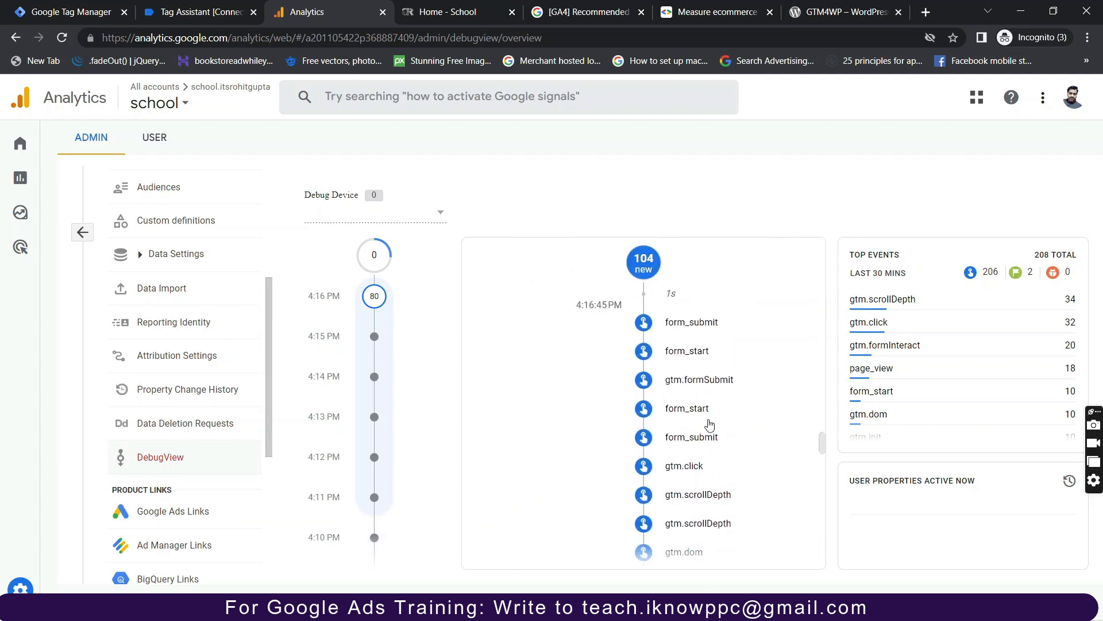
scroll(710, 424, up, 4)
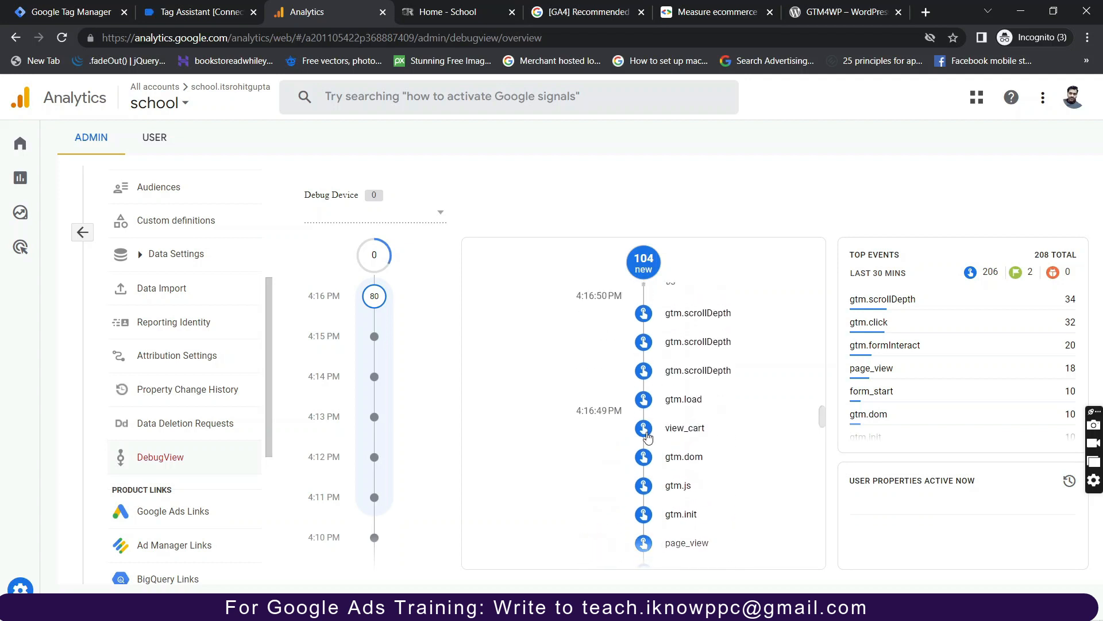
click(645, 430)
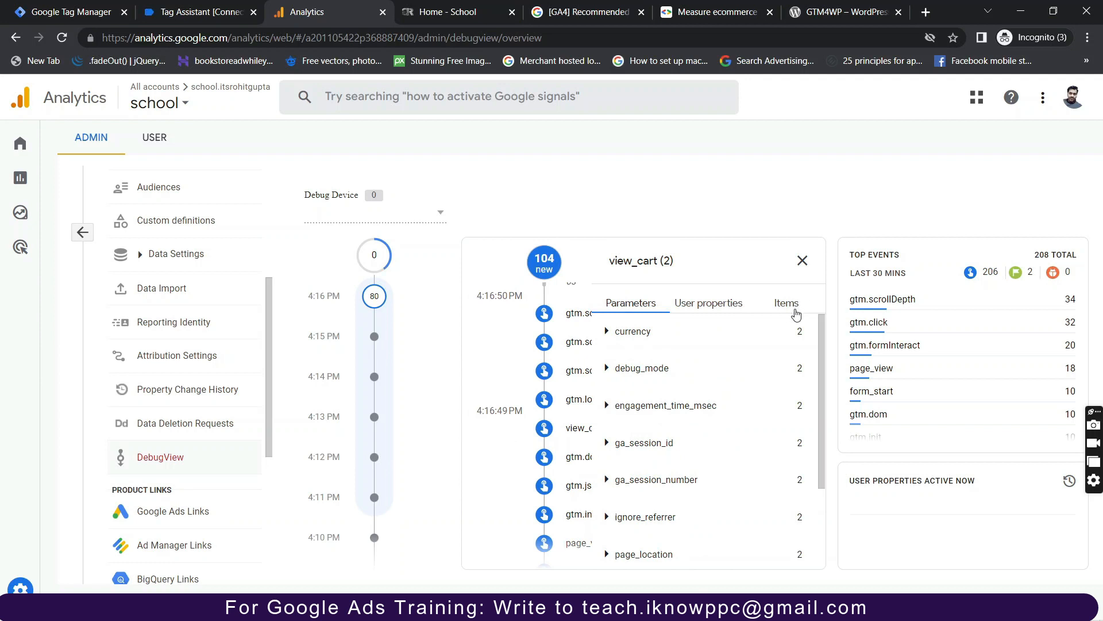
click(796, 312)
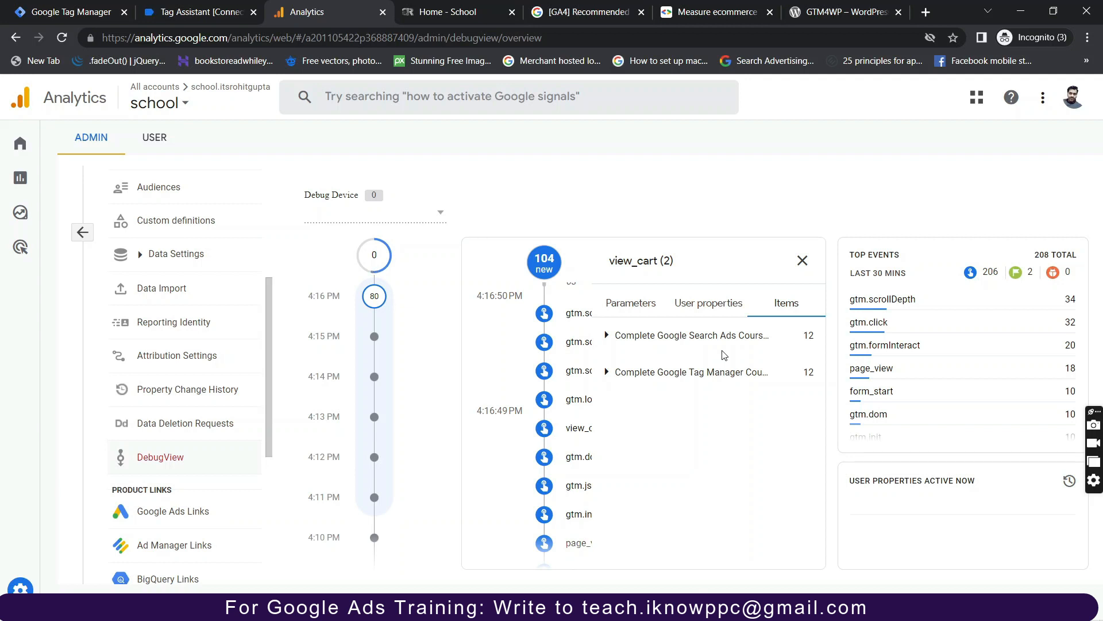
Return to the Tag Manager workspace and open the Submit Changes form for its 2 changes.
click(56, 14)
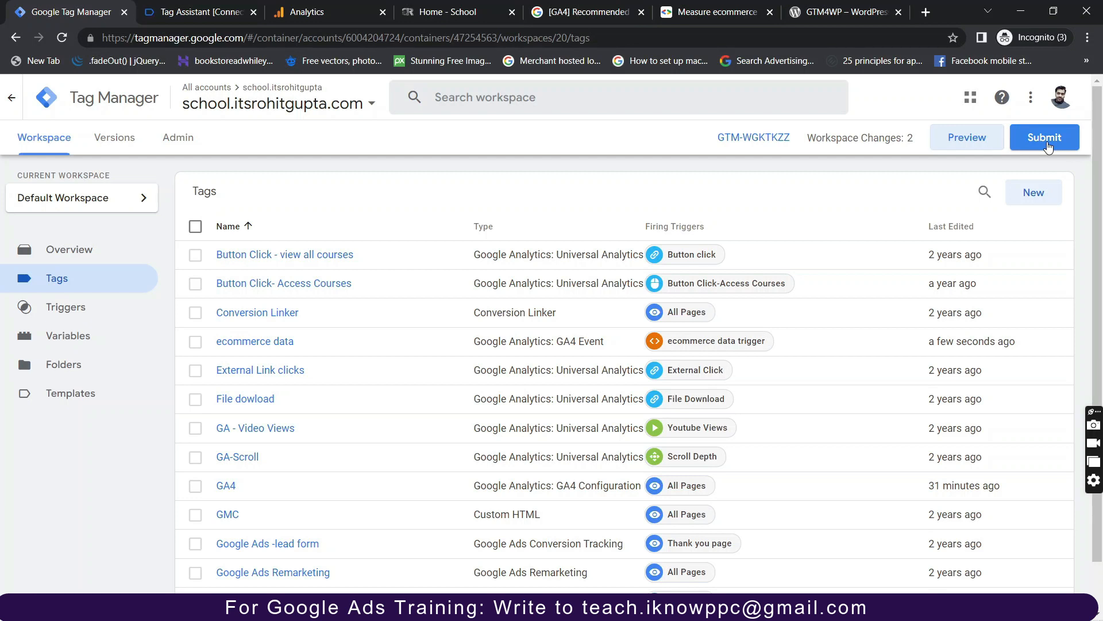
click(1046, 148)
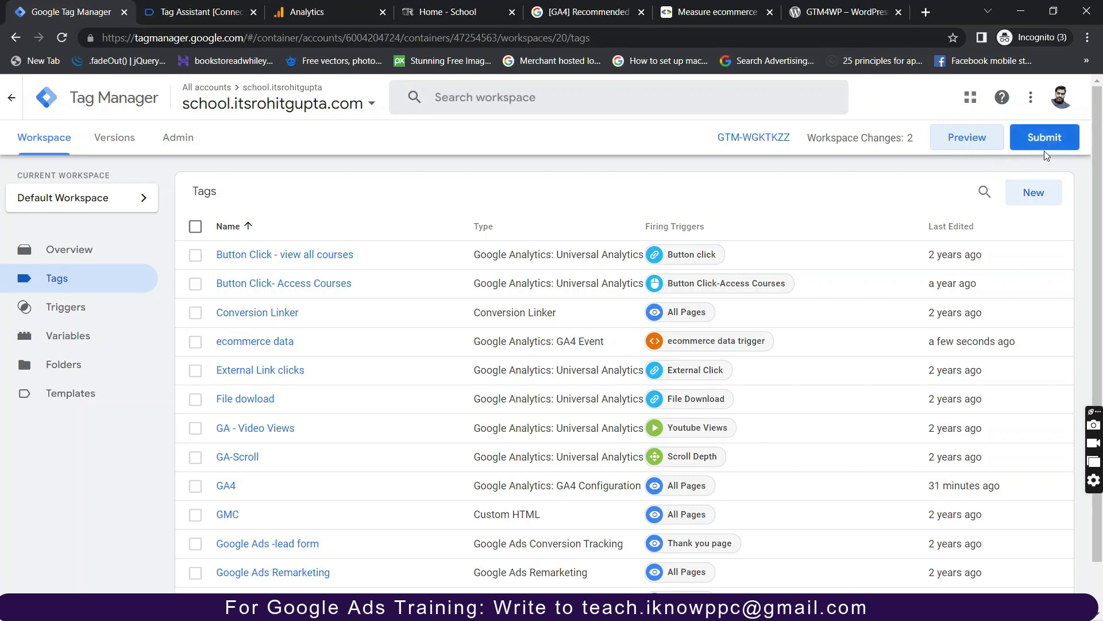
click(1045, 147)
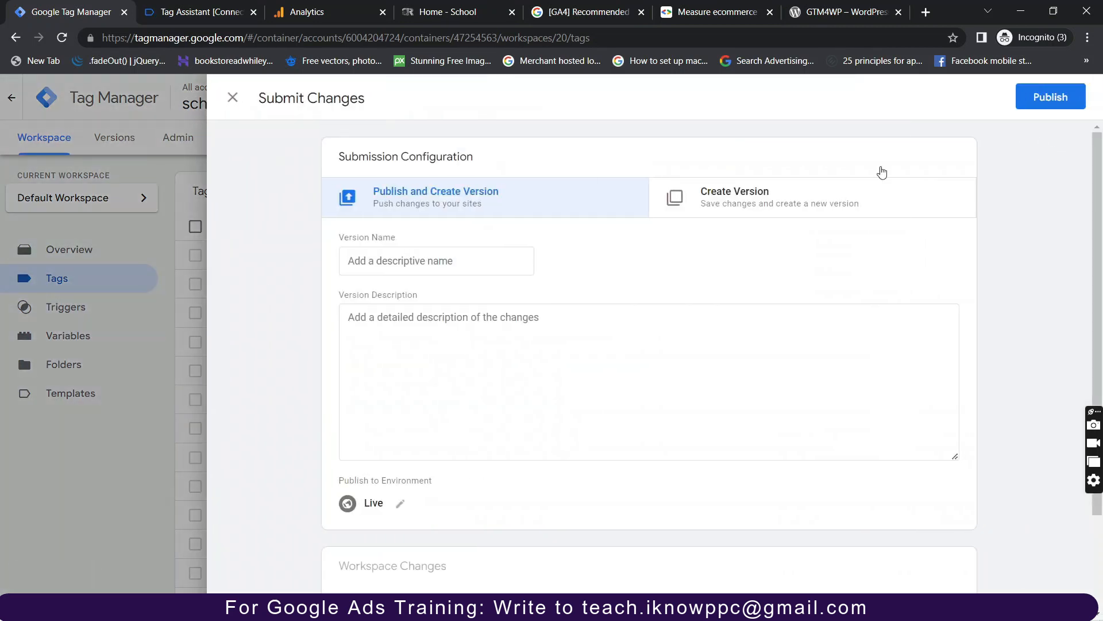
Publish the changes as version 20 without a name or description, then close the summary.
click(1049, 110)
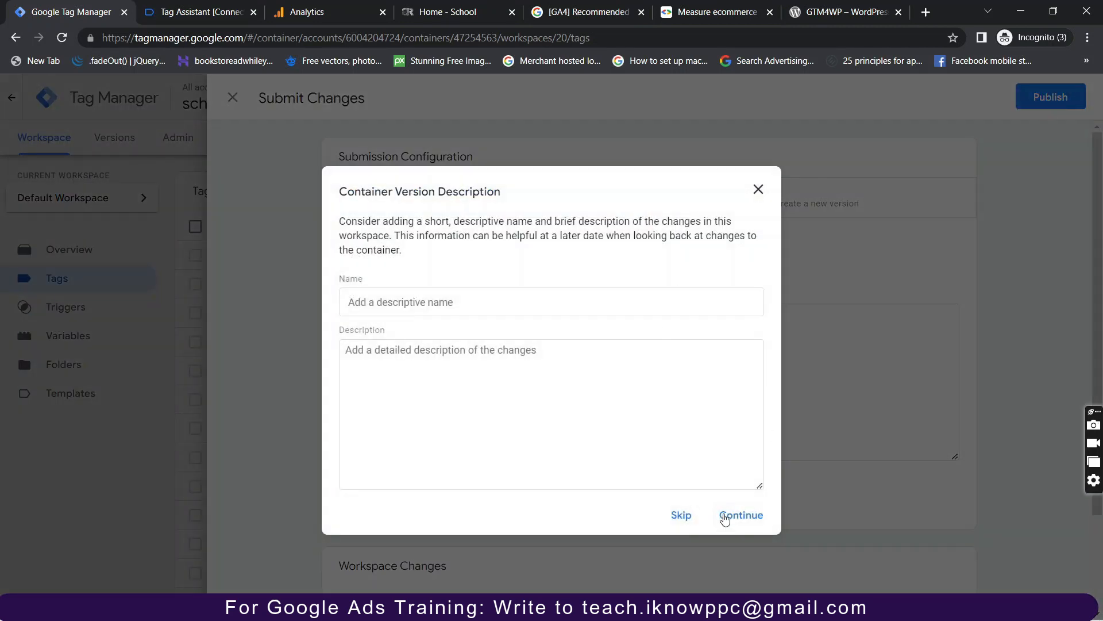
click(729, 523)
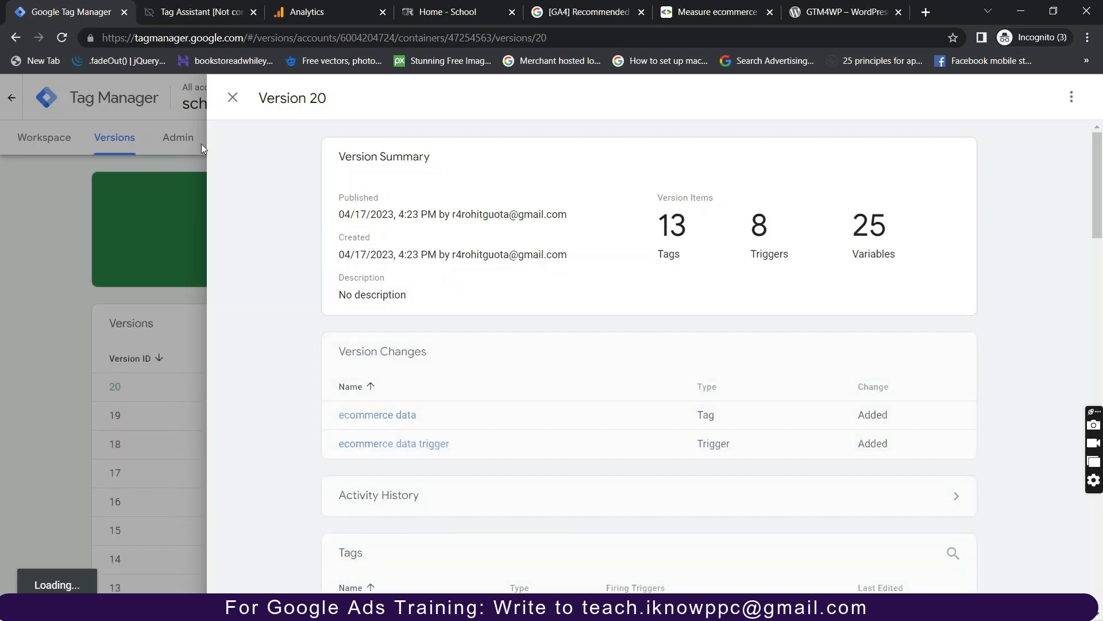
click(232, 106)
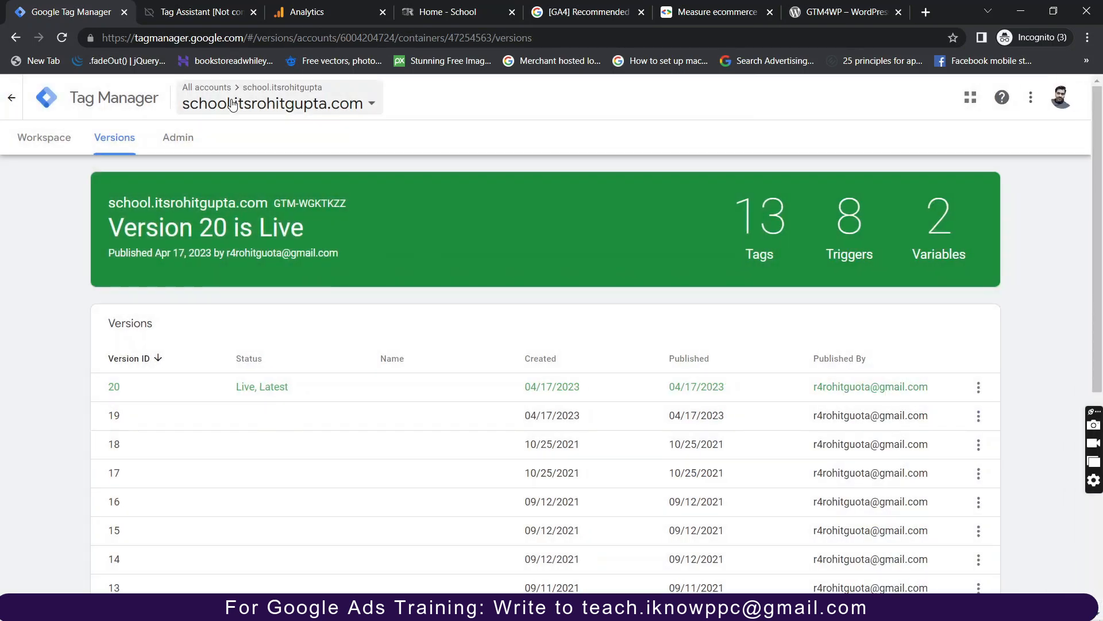